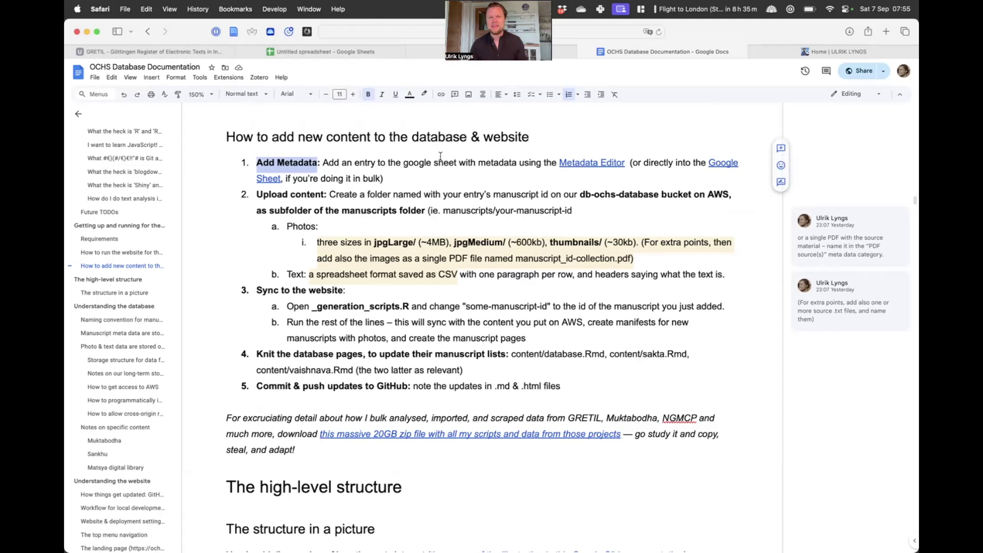
Open the Google Sheet linked under Add Metadata and look through the manuscript metadata entries.
click(717, 164)
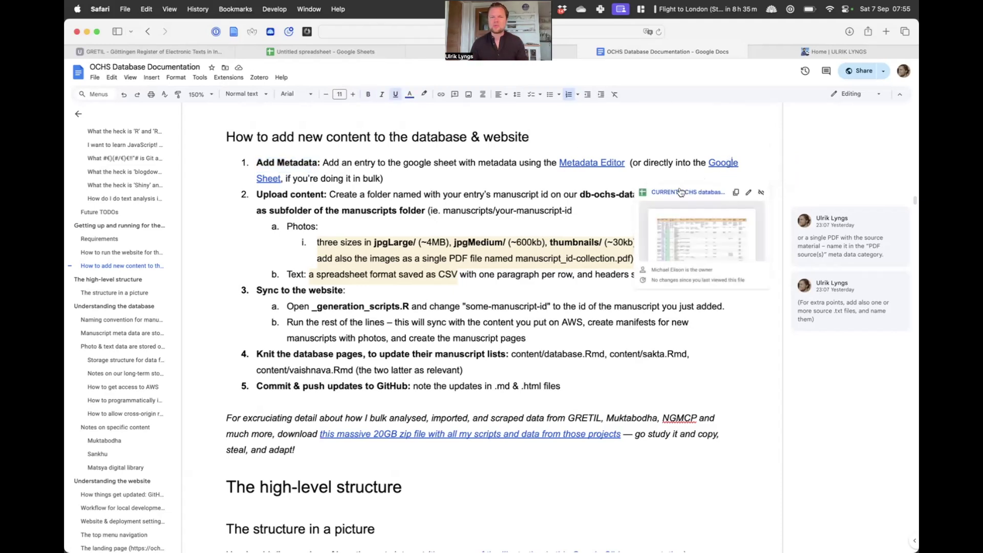
click(681, 192)
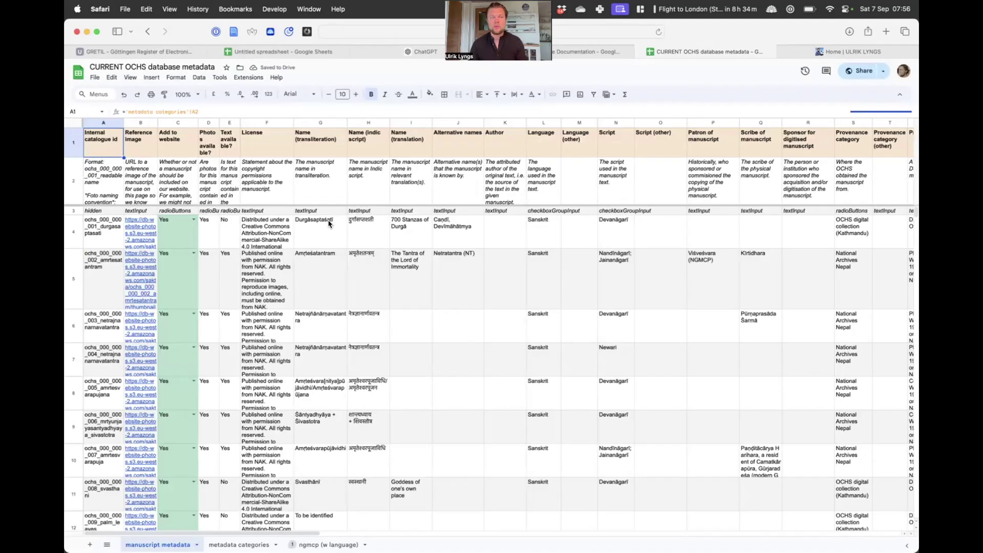
scroll(329, 223, down, 1)
scroll(329, 224, down, 6)
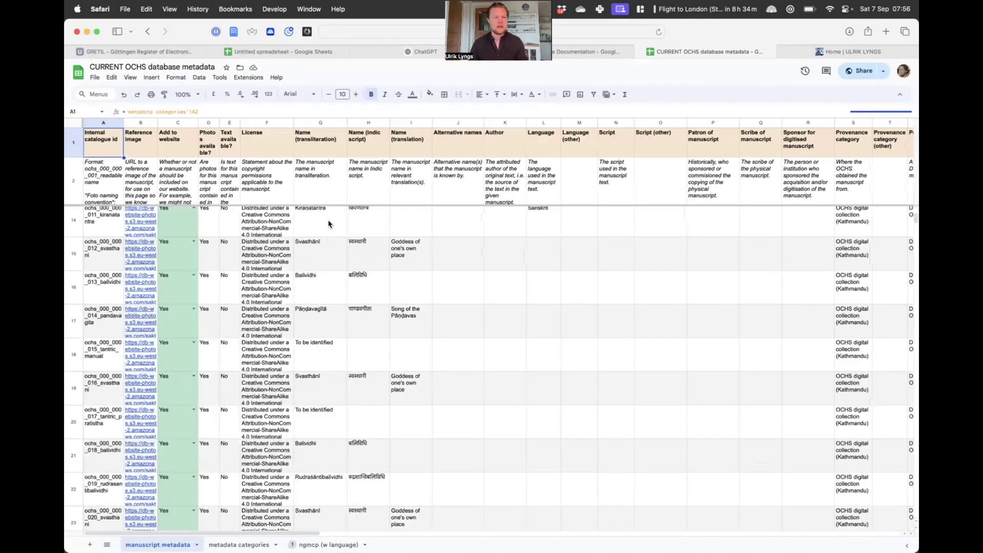
scroll(329, 224, down, 20)
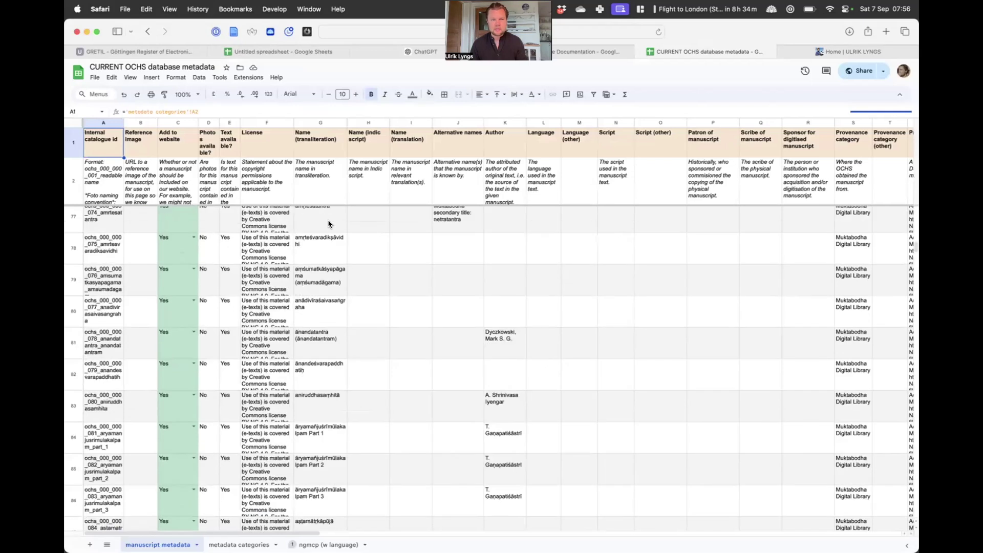
scroll(329, 224, down, 4)
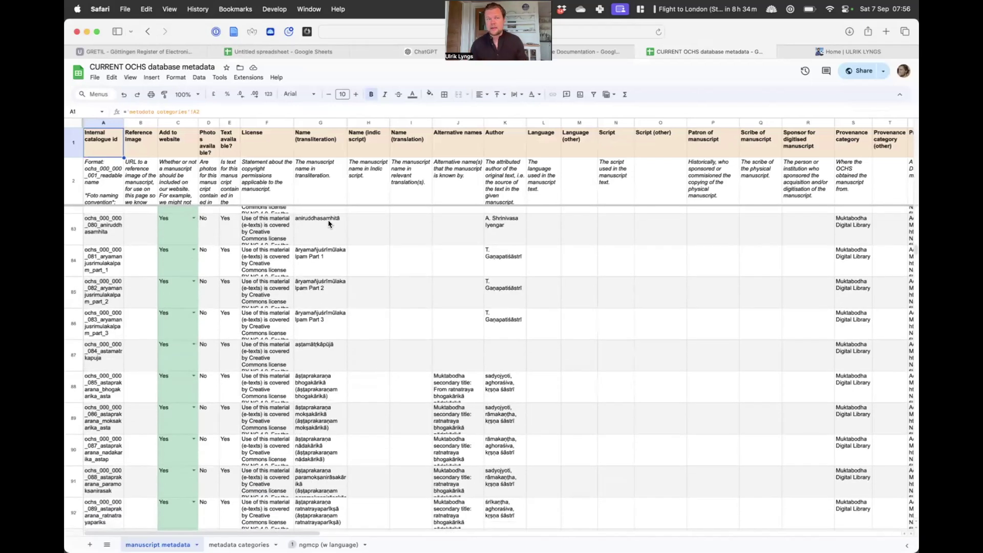
scroll(329, 223, down, 8)
scroll(329, 224, down, 20)
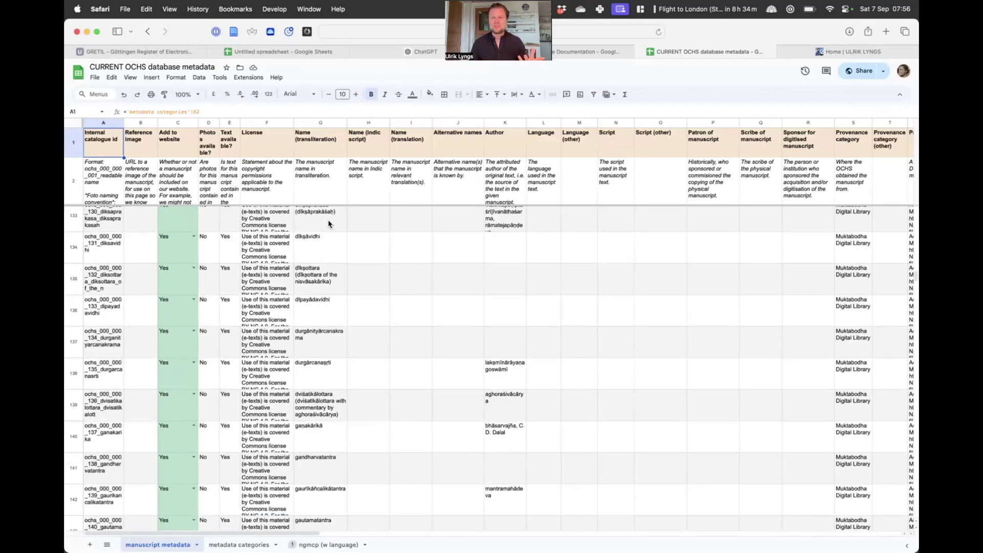
scroll(329, 224, down, 10)
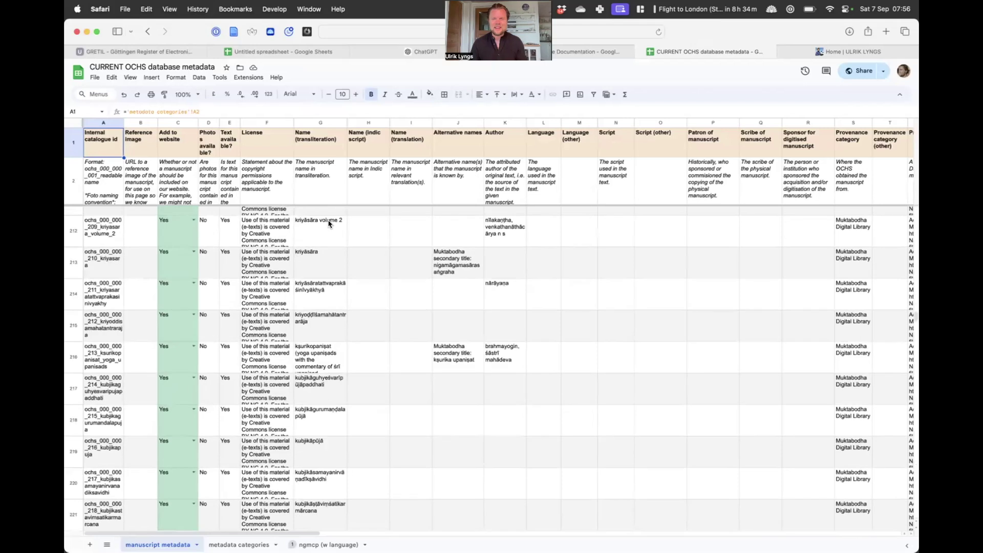
Examine the remaining rows of the manuscript metadata sheet and close the spreadsheet to return to the documentation.
click(805, 71)
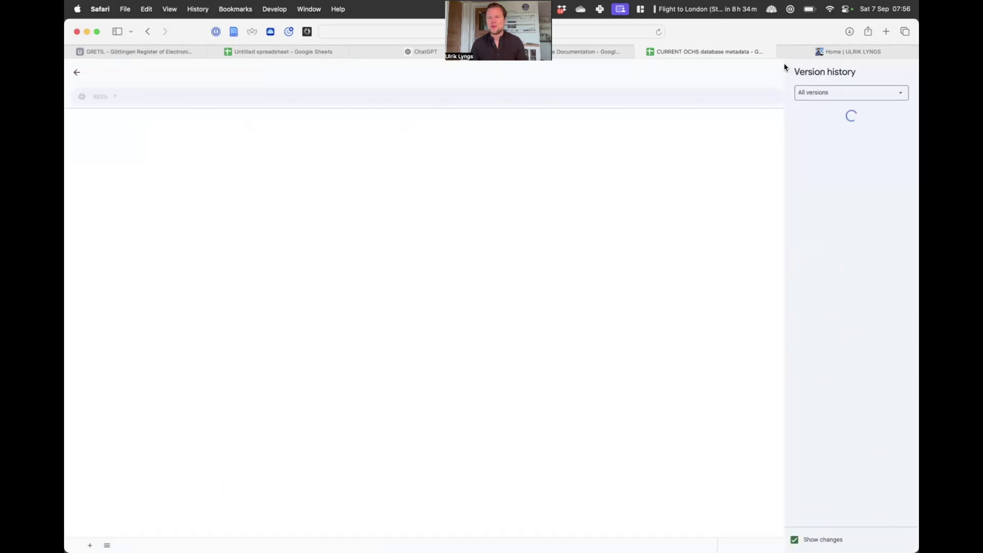
click(77, 72)
scroll(483, 278, down, 5)
scroll(483, 278, down, 20)
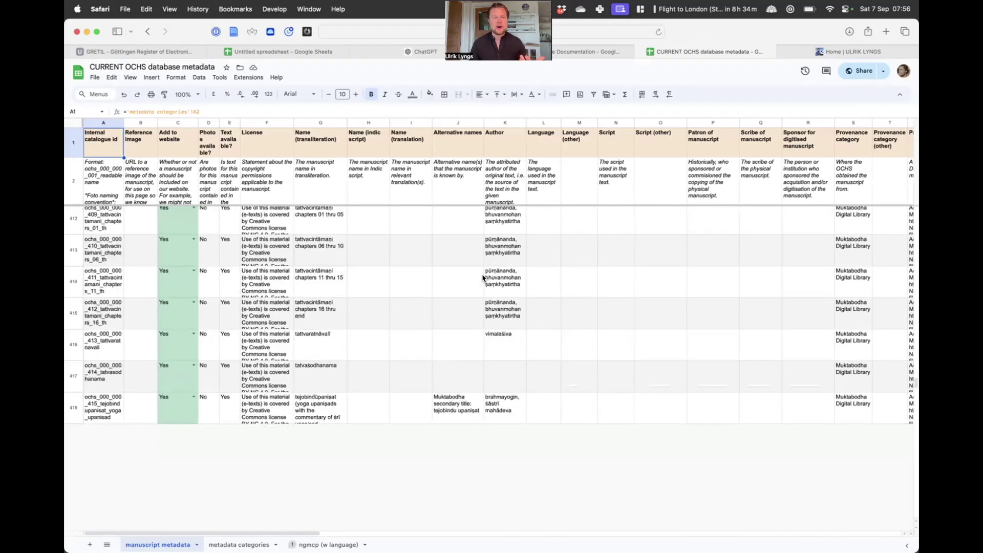
scroll(483, 278, down, 10)
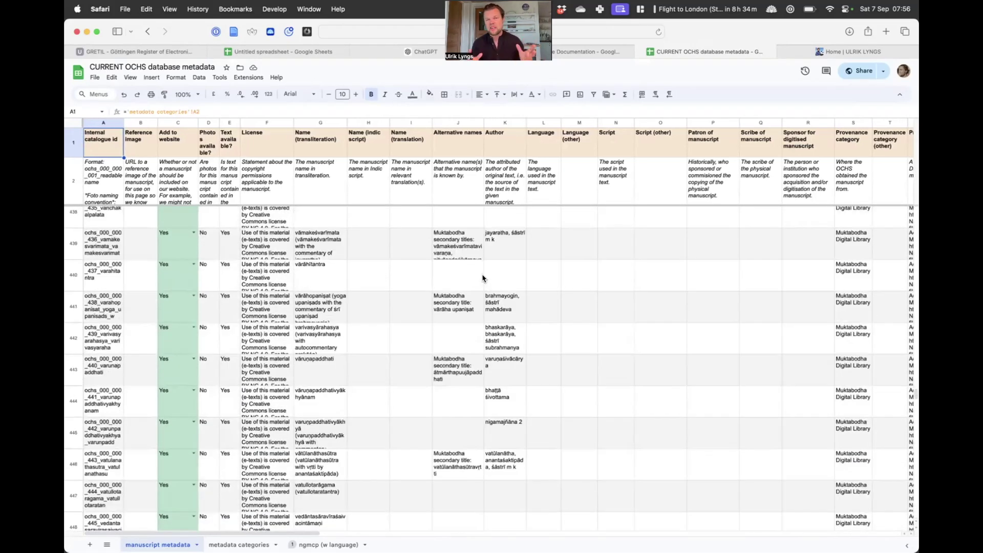
scroll(483, 278, down, 10)
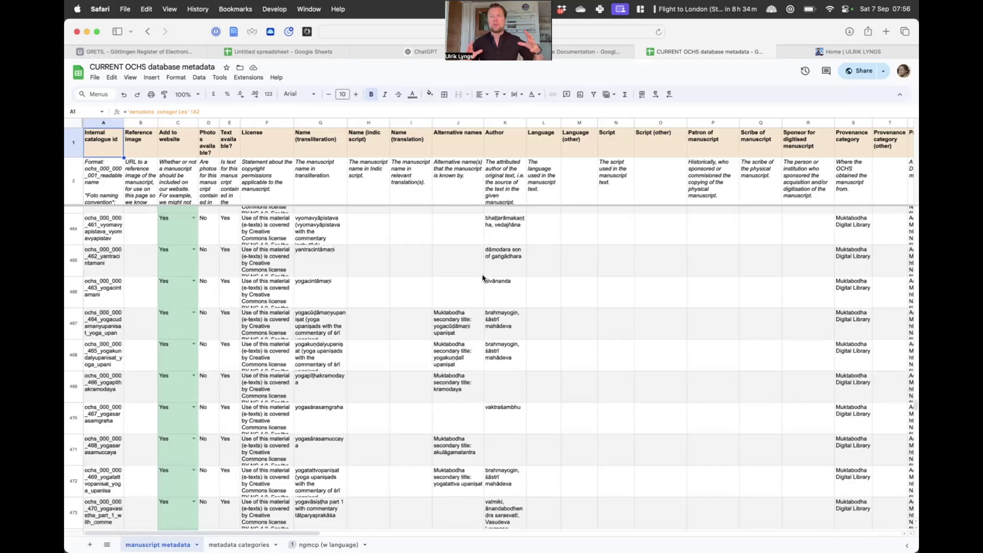
scroll(483, 278, down, 1)
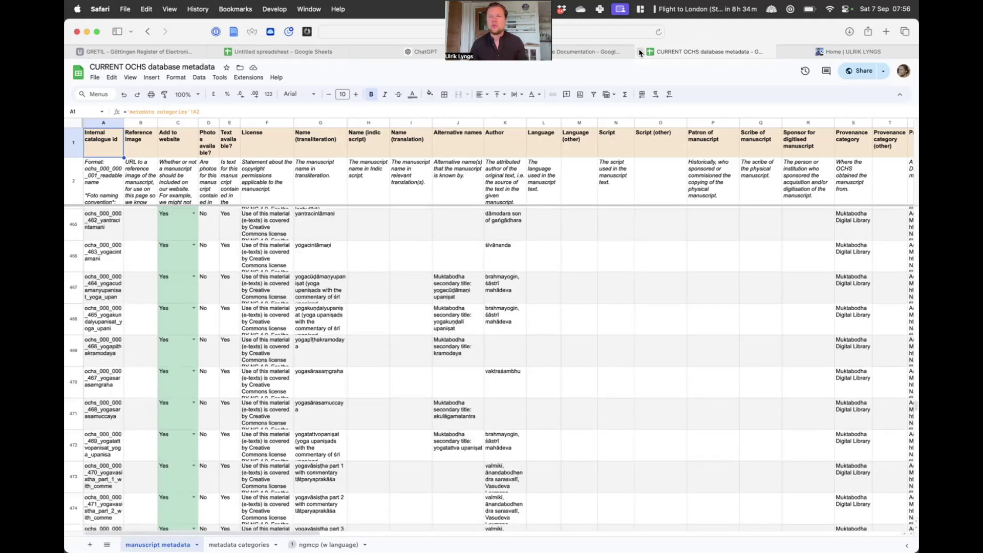
click(640, 52)
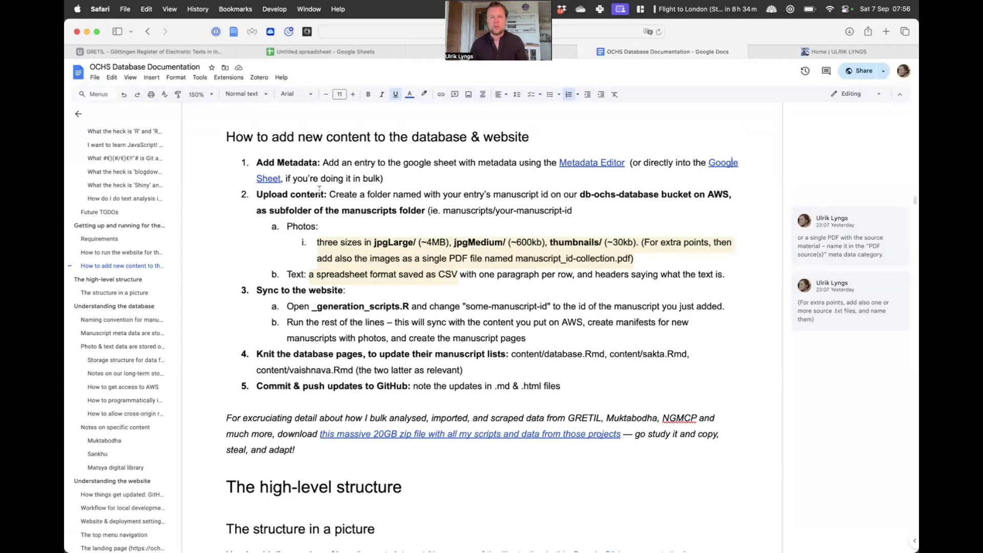
Open the linked Metadata Editor, view its mode for editing existing entries, and return it to adding a new entry.
click(573, 165)
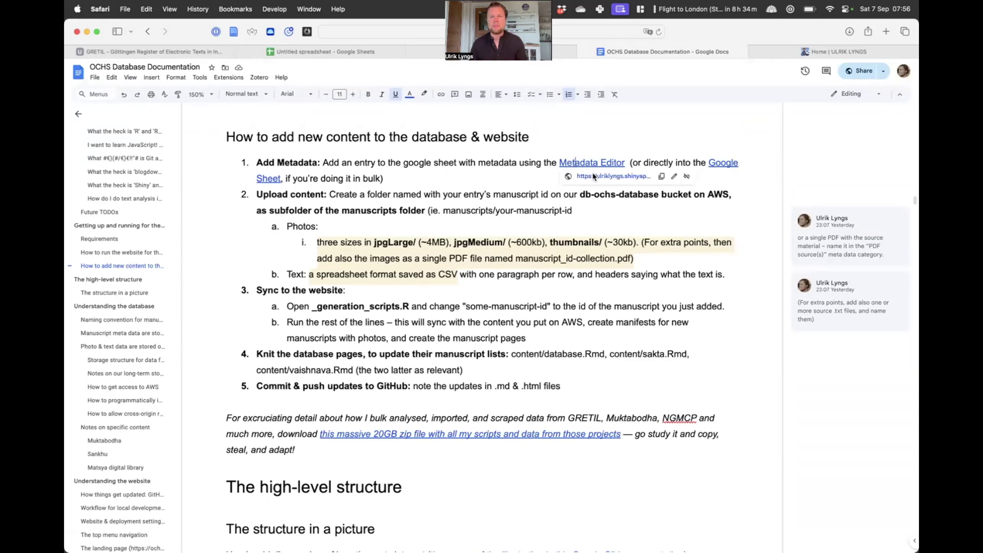
click(593, 177)
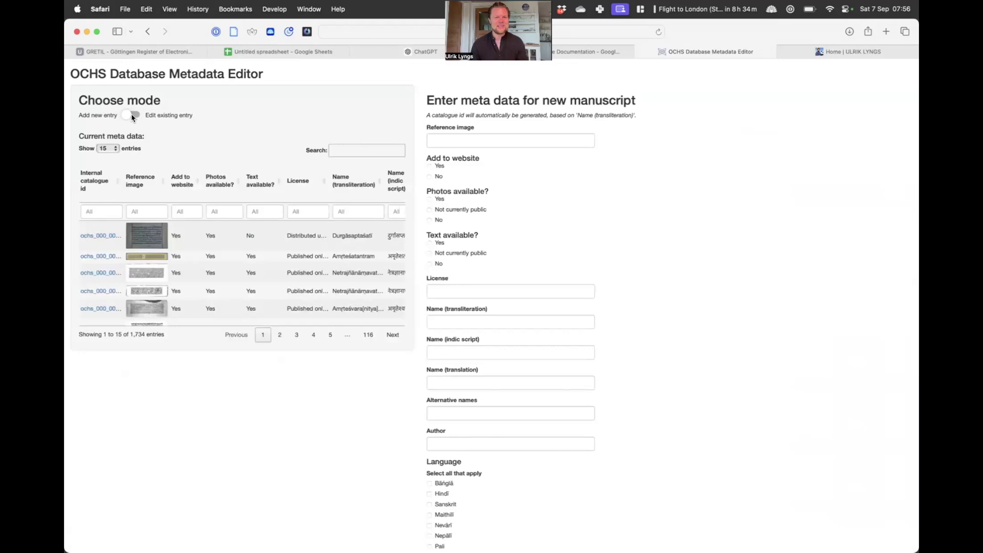
click(131, 116)
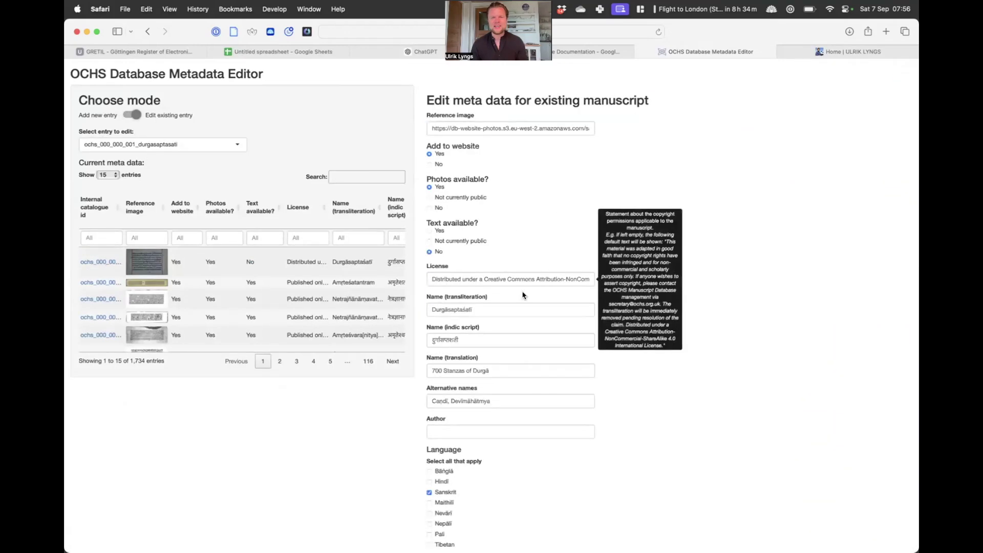
click(129, 116)
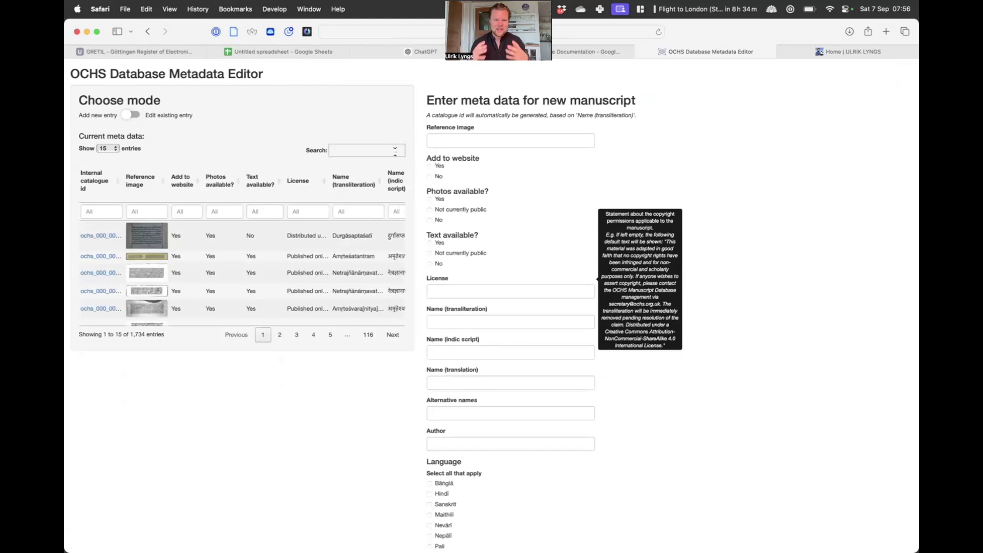
Copy the address of the portrait photo on the personal homepage and enter it as the new manuscript's reference image.
click(821, 53)
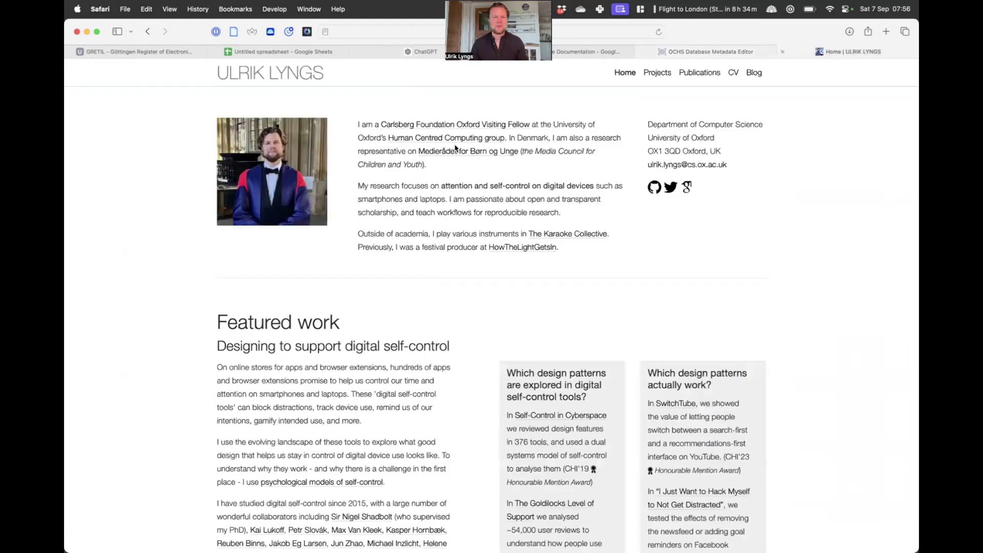
right_click(287, 181)
click(338, 265)
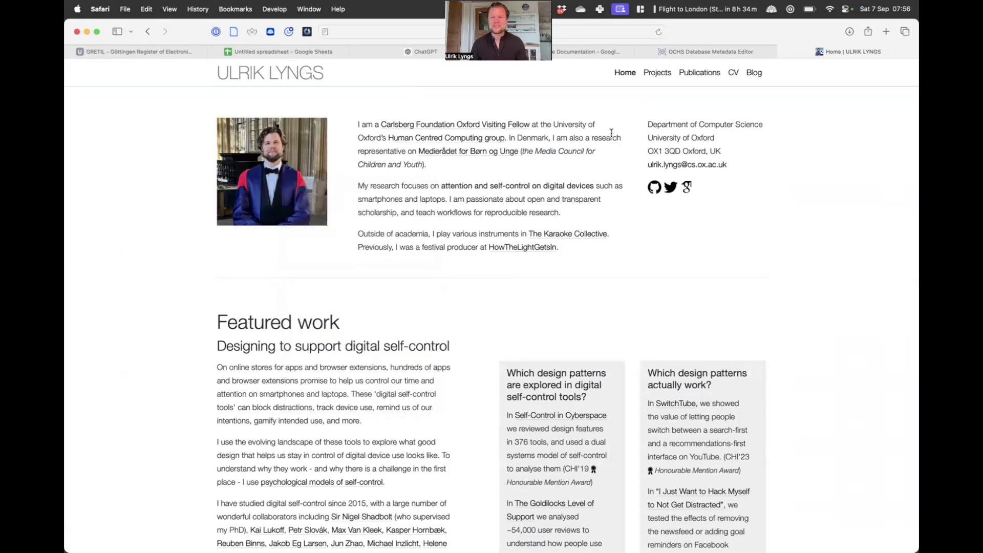
click(680, 52)
click(523, 140)
key(super+v)
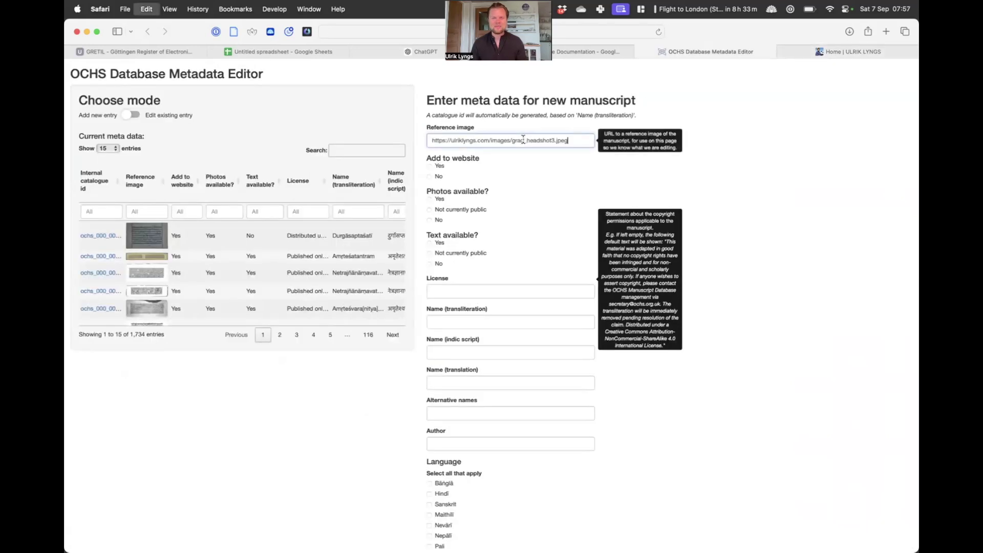
Set the new manuscript's Add to website and Photos available to Yes, and Text available to No.
click(438, 167)
click(439, 201)
click(430, 265)
scroll(494, 282, down, 2)
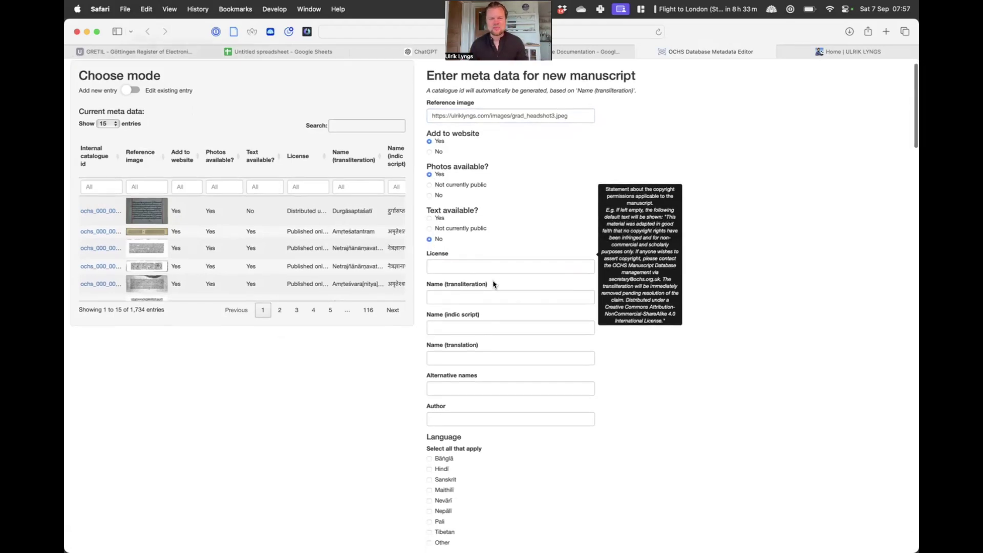
Title the manuscript as the author's "Bible" in transliteration and "bibel" in translation, and enter the author's full name.
scroll(493, 285, down, 3)
click(466, 223)
click(835, 409)
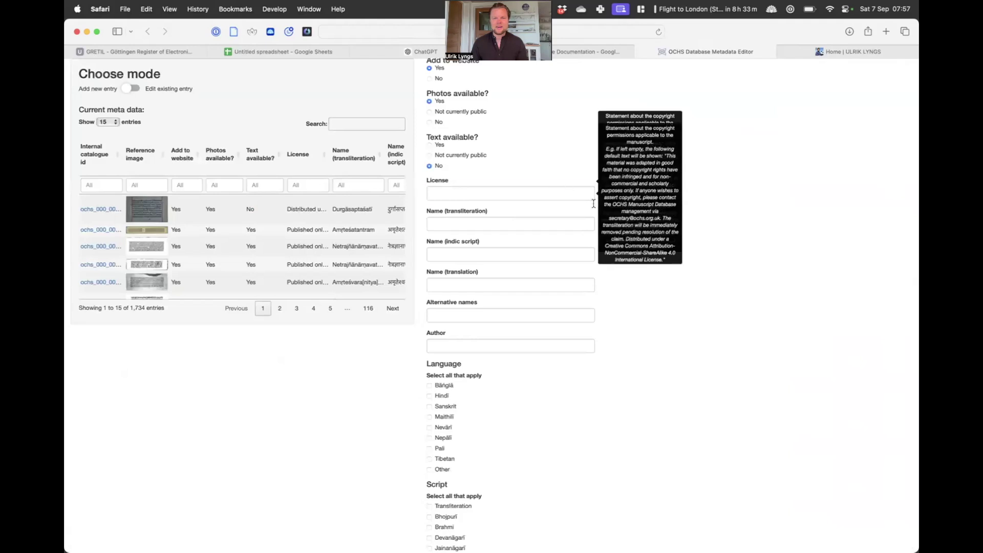
click(494, 219)
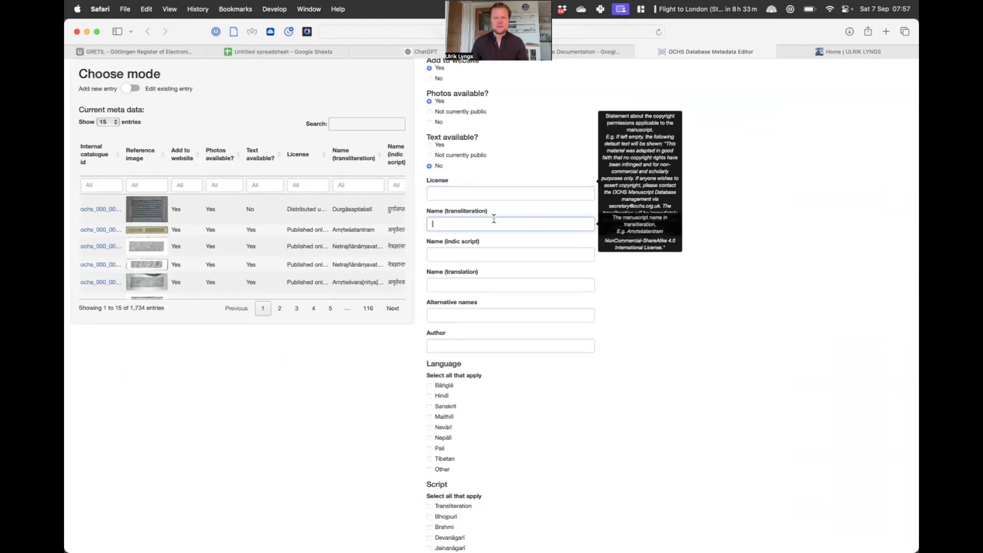
text(Ulrik's Bi)
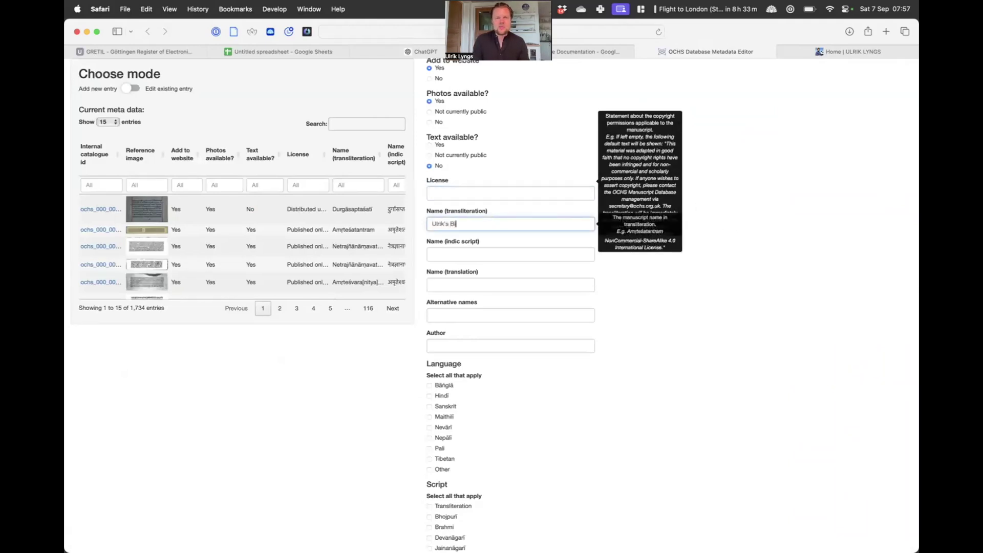
key(Tab)
key(Tab)
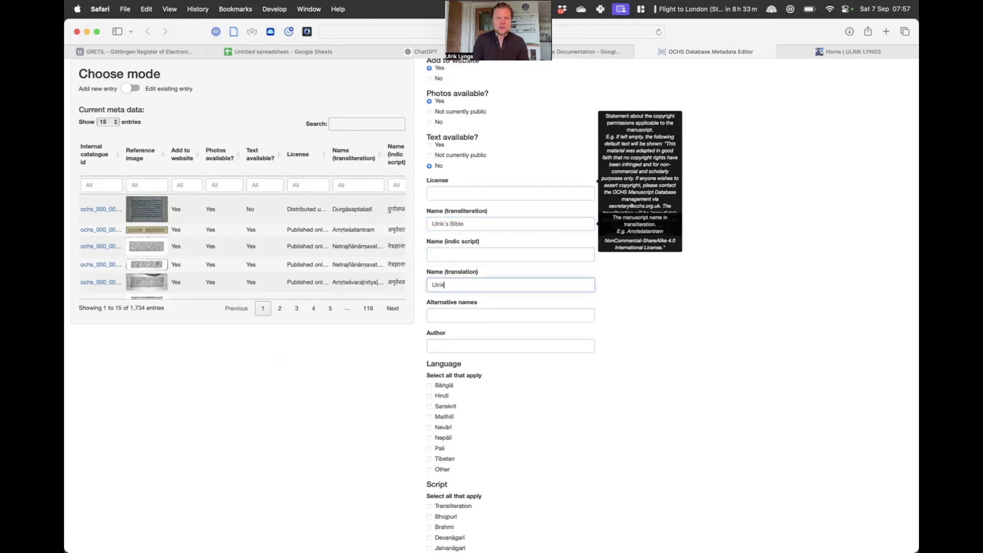
key(Tab)
key(Tab)
text(Ulrik)
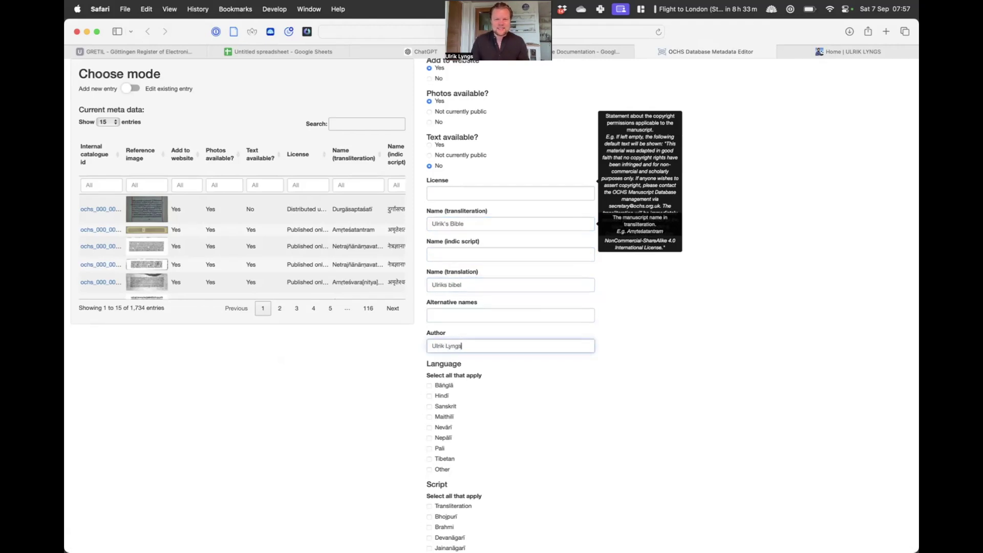
Select Hindī, Sanskrit and Other as the manuscript's languages and specify Danish as the other language.
click(440, 397)
click(446, 407)
scroll(446, 407, down, 3)
click(440, 401)
click(461, 428)
text(Danish)
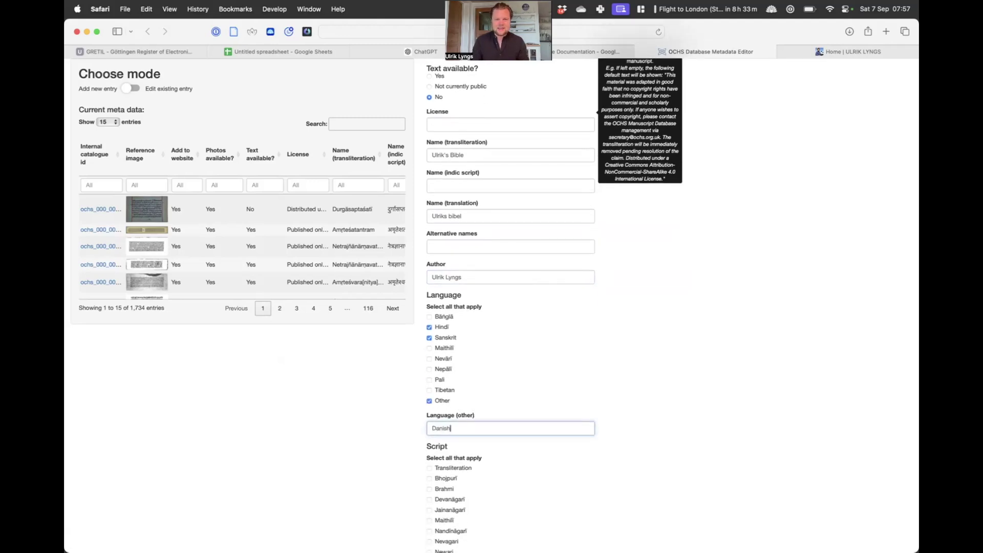
Set the start of the original text's UTC dating range to 7 January 1889.
scroll(439, 428, down, 15)
scroll(461, 307, up, 3)
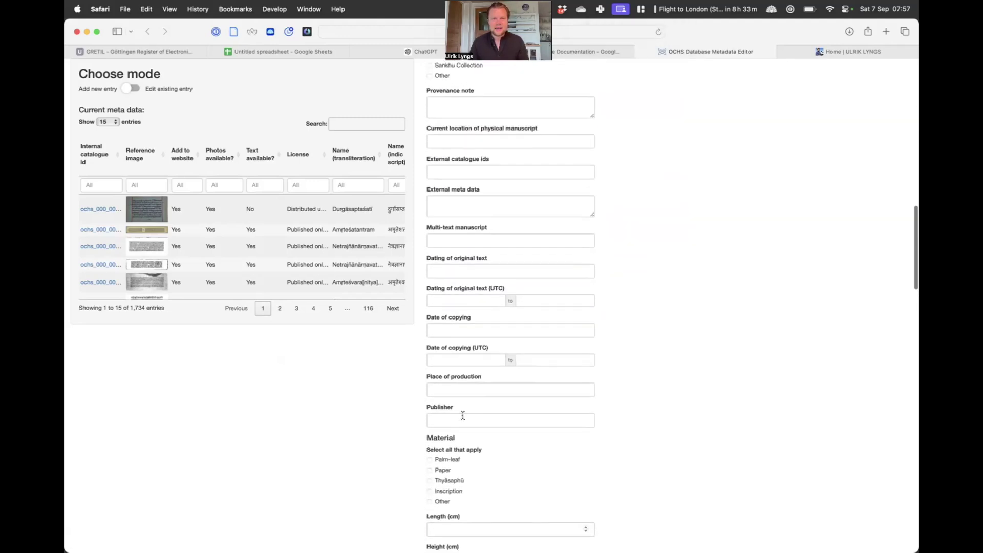
click(464, 300)
click(435, 208)
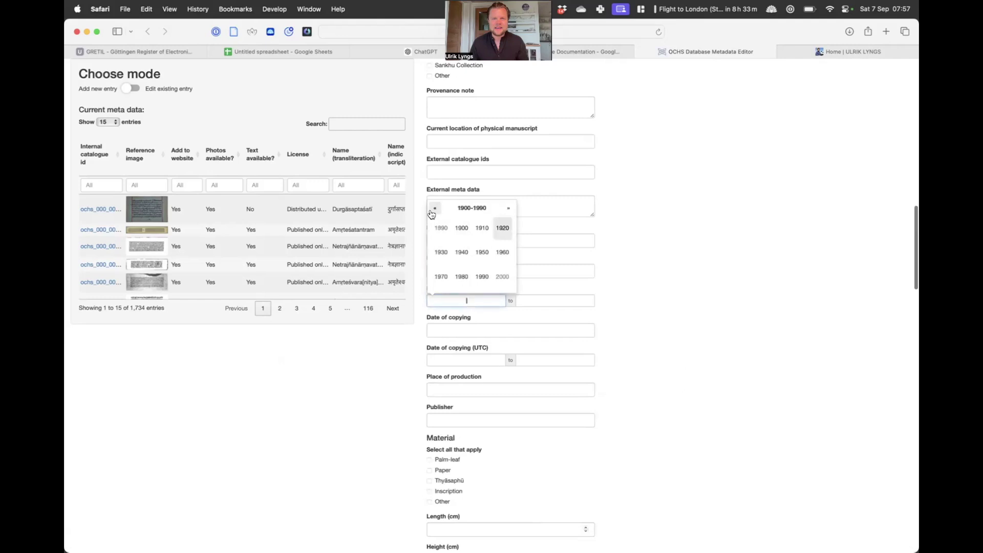
click(441, 228)
click(442, 228)
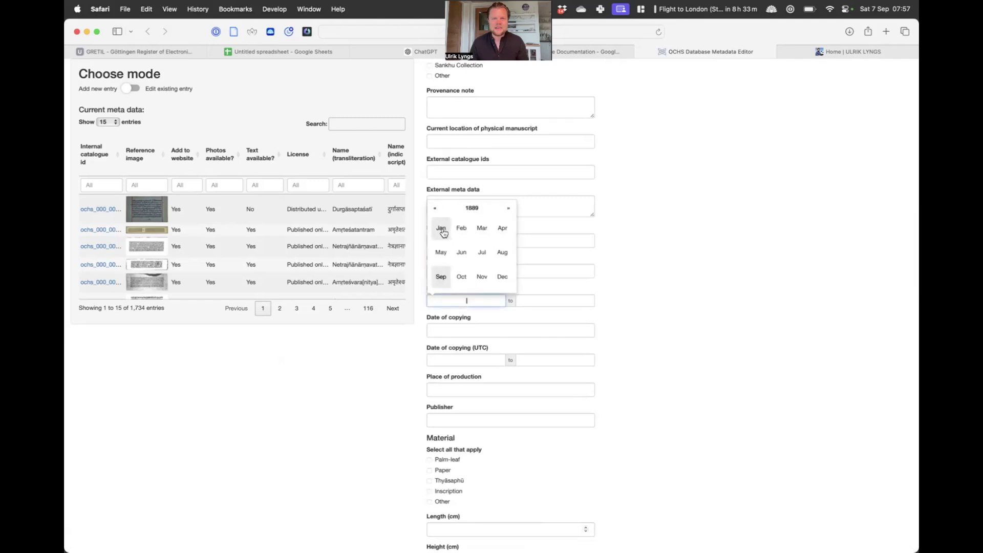
click(444, 230)
click(448, 235)
Set the end of the original text's UTC dating range to 26 December 1988.
click(530, 301)
click(530, 228)
click(530, 229)
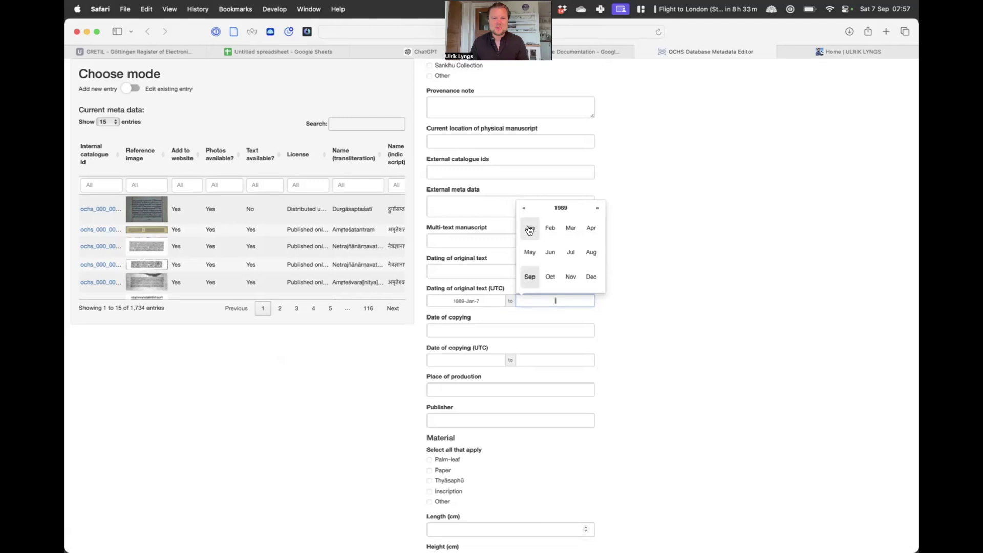
click(530, 229)
right_click(538, 221)
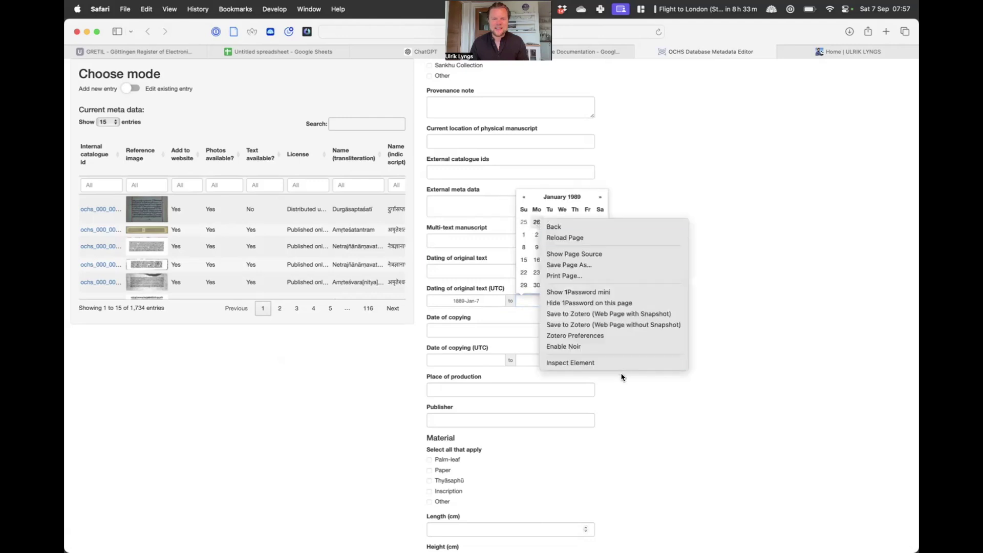
click(529, 211)
click(536, 222)
Select Palm-leaf as the manuscript's material and raise the minimum lines per folio/page to about 84.
scroll(617, 308, down, 3)
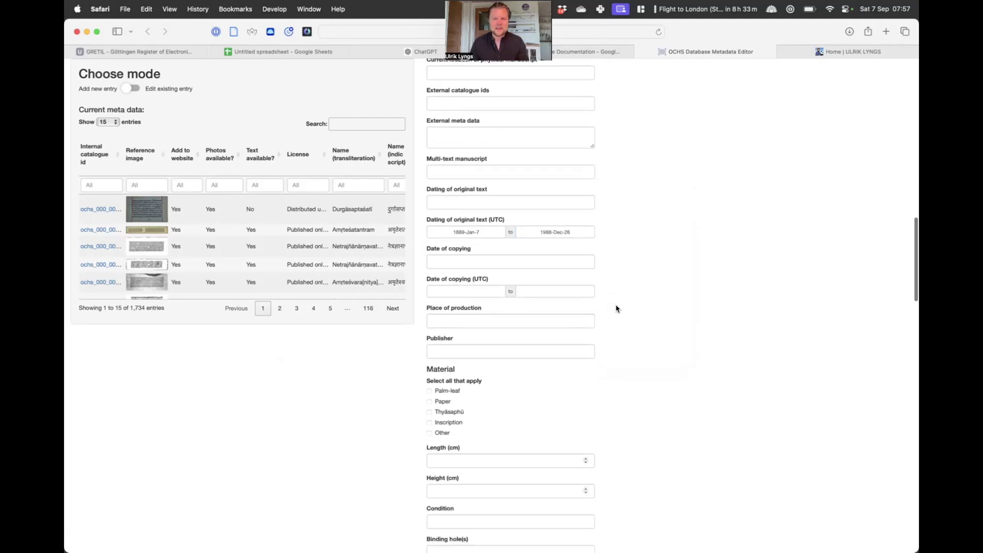
scroll(542, 303, down, 5)
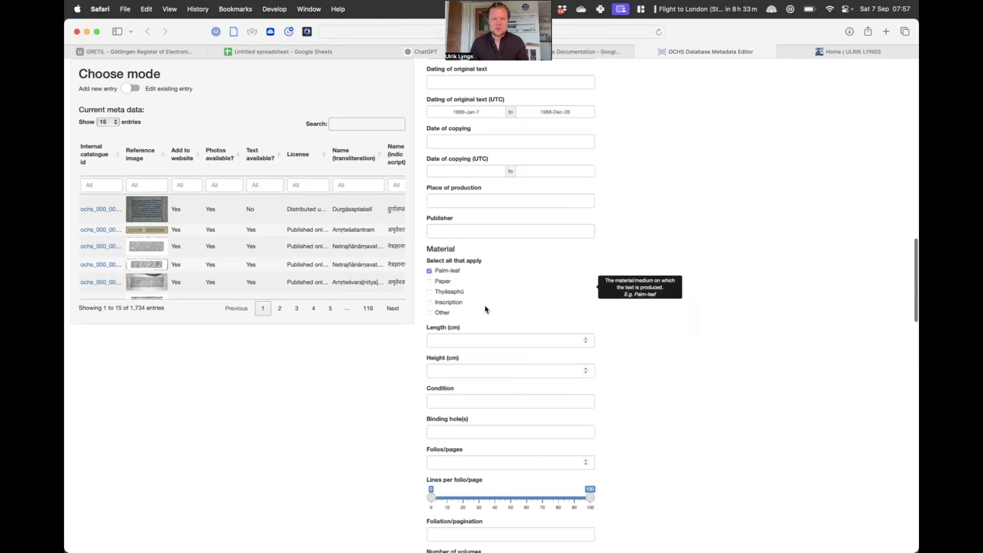
scroll(485, 309, down, 6)
drag(429, 358, 561, 365)
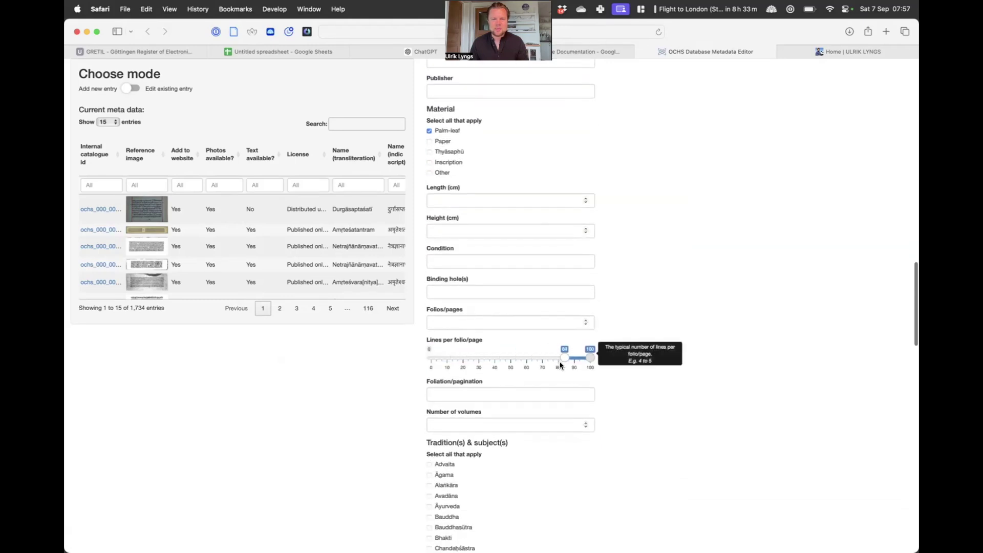
Submit the new manuscript entry and confirm adding it to the database by entering the confirmation password.
scroll(607, 414, down, 15)
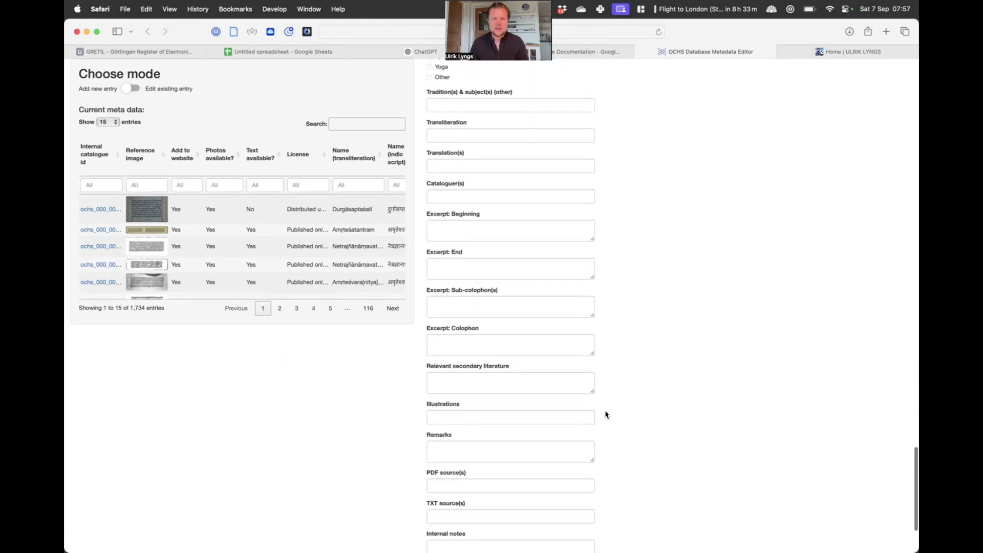
scroll(606, 414, down, 5)
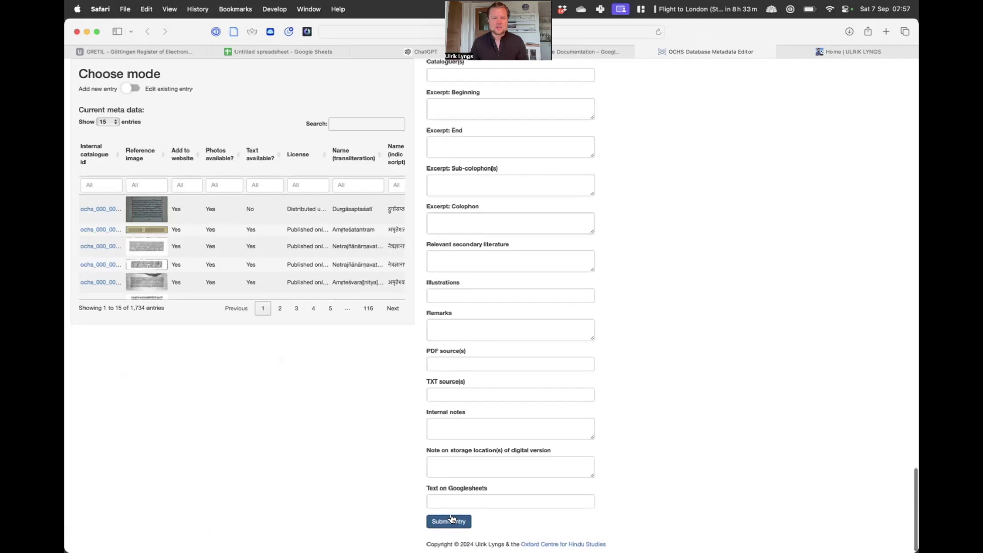
click(451, 519)
click(480, 347)
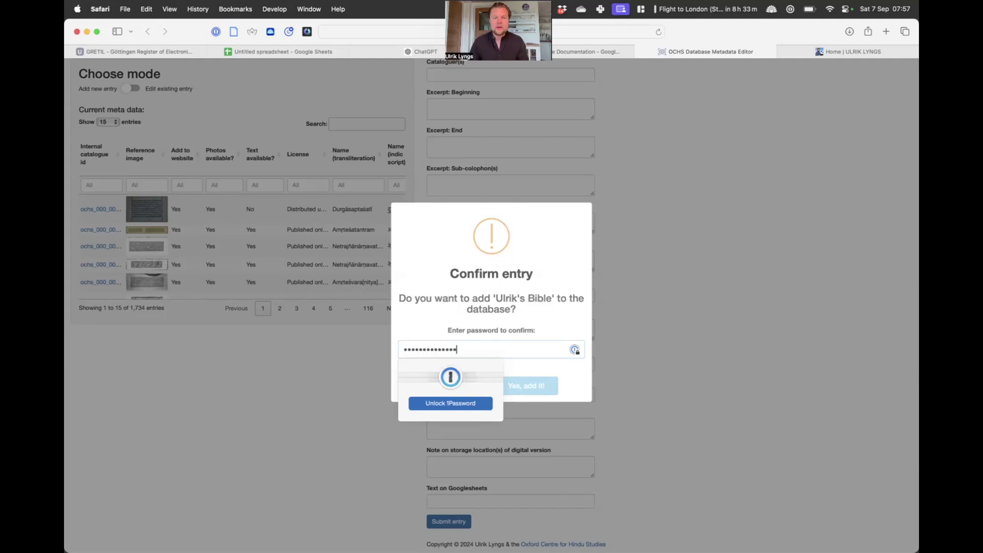
click(528, 389)
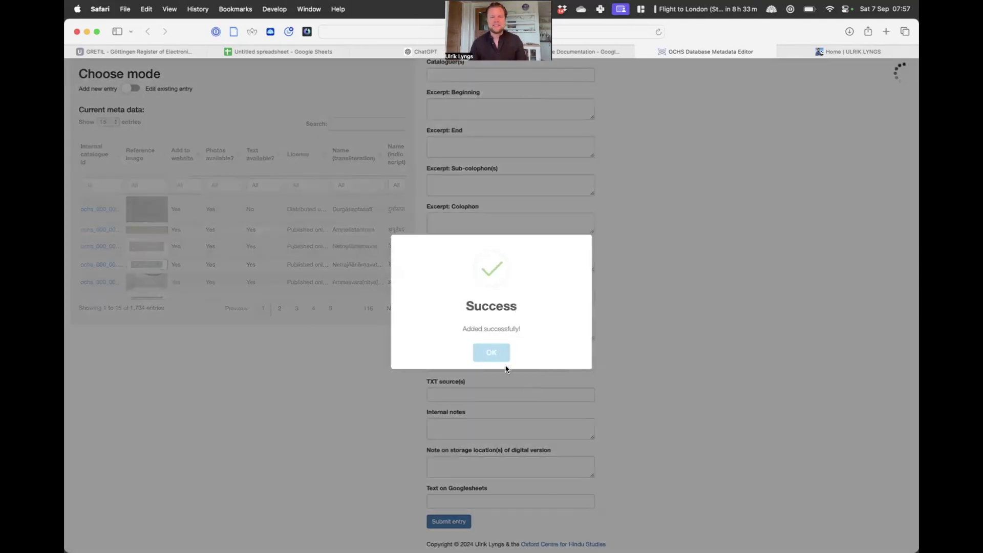
click(492, 353)
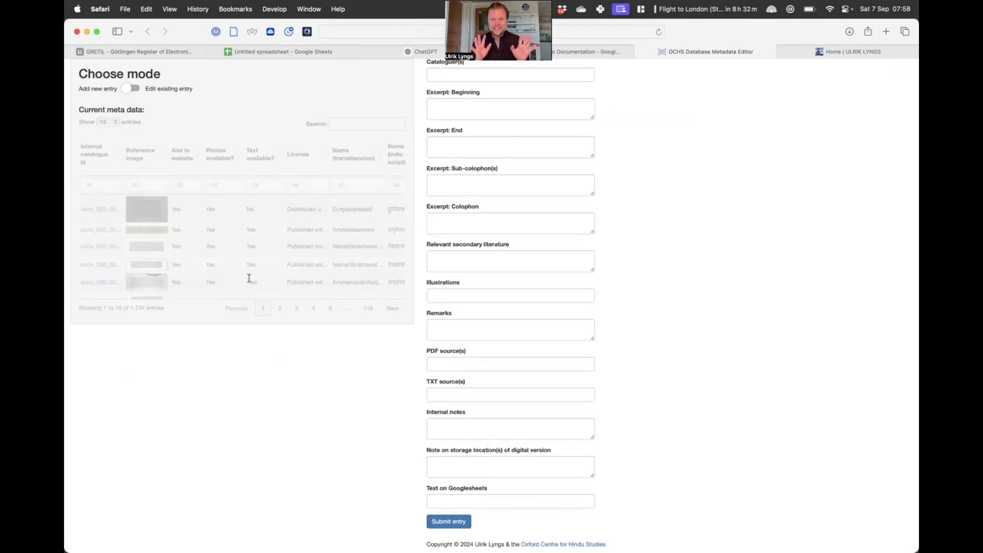
Go to page 116 of the current metadata table and find the newly added entry.
click(368, 308)
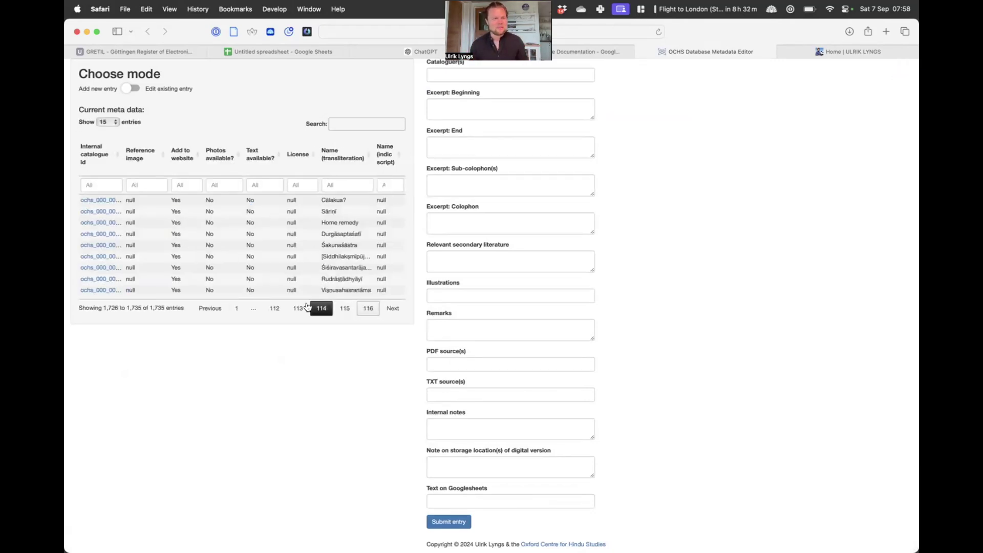
scroll(169, 287, down, 2)
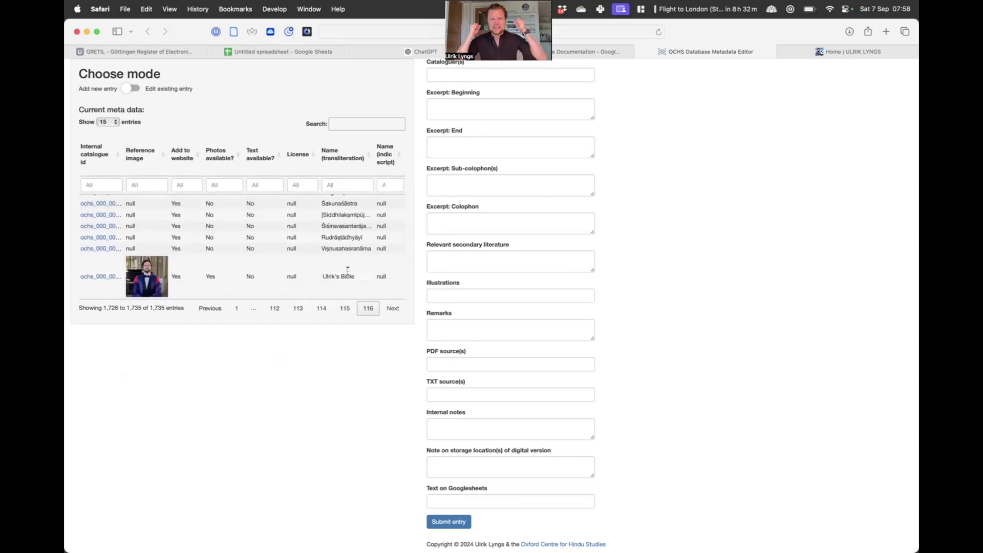
Return to the OCHS Database Documentation and highlight the "Upload content" instruction in the steps for adding new content.
click(146, 52)
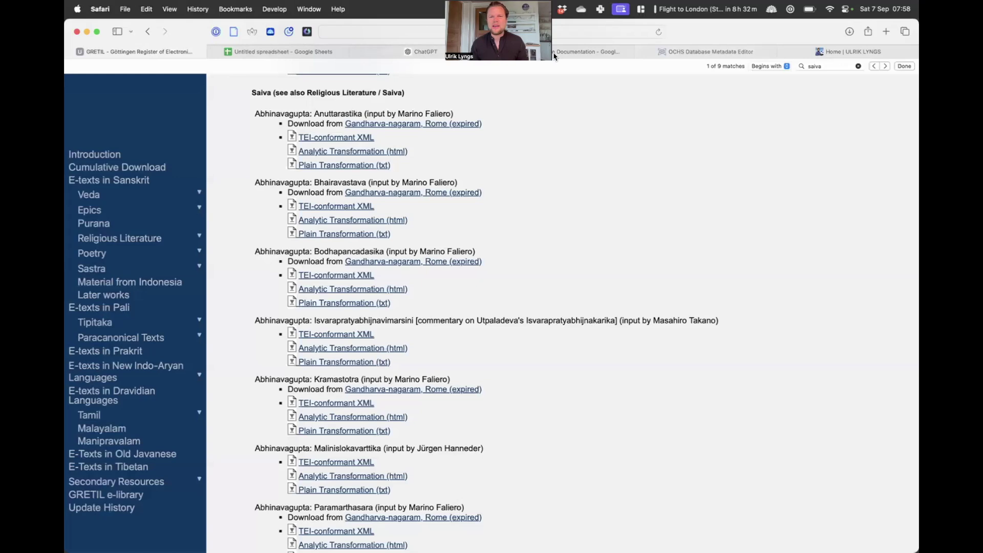
click(596, 52)
click(328, 197)
drag(326, 195, 257, 195)
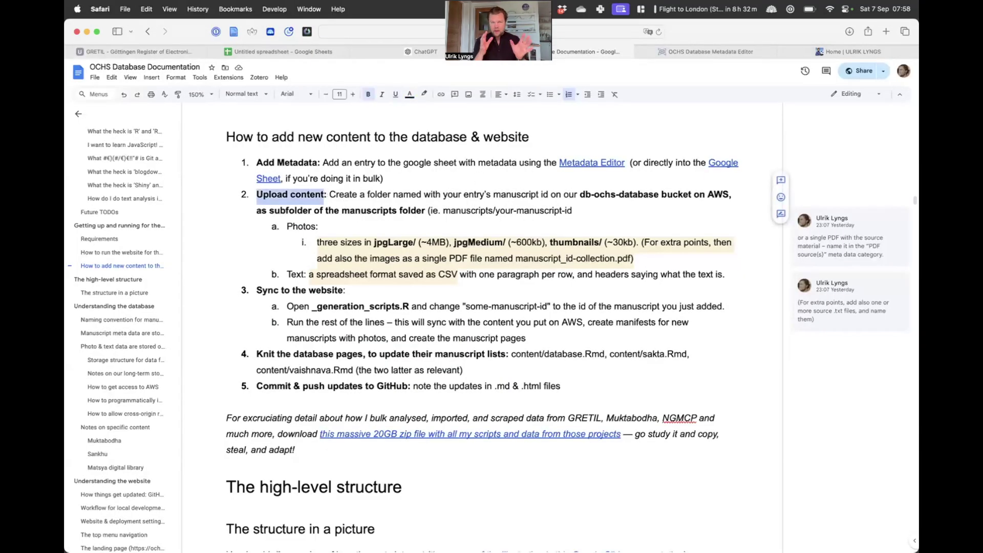
Switch to Finder and open the Manuscript 01 photo folder in a separate window alongside its parent folder.
key(super+Tab)
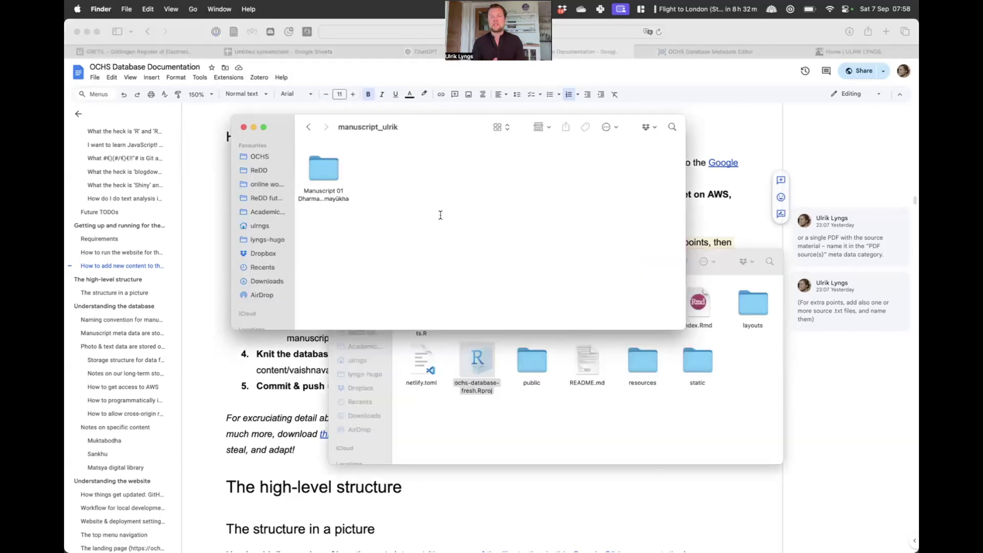
super+double_click(326, 167)
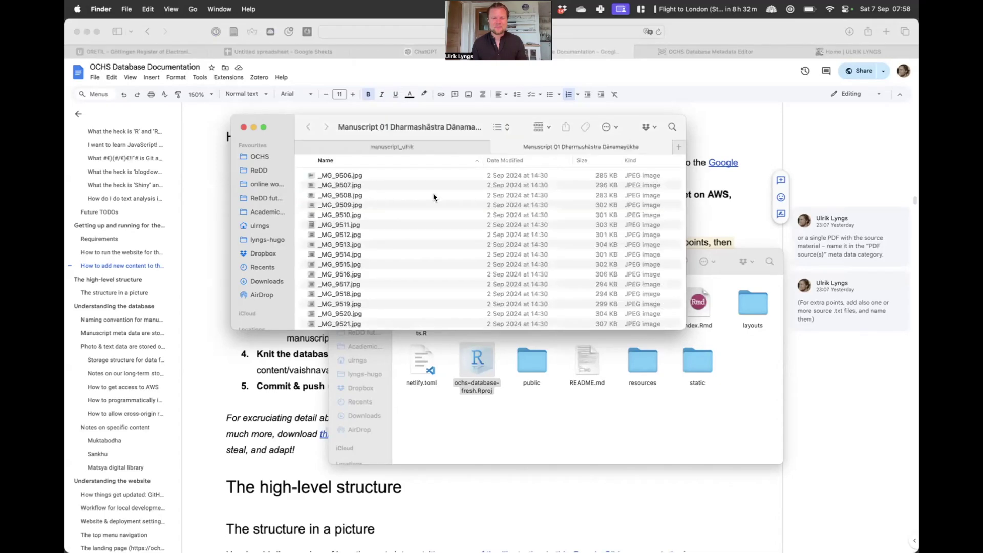
key(super+w)
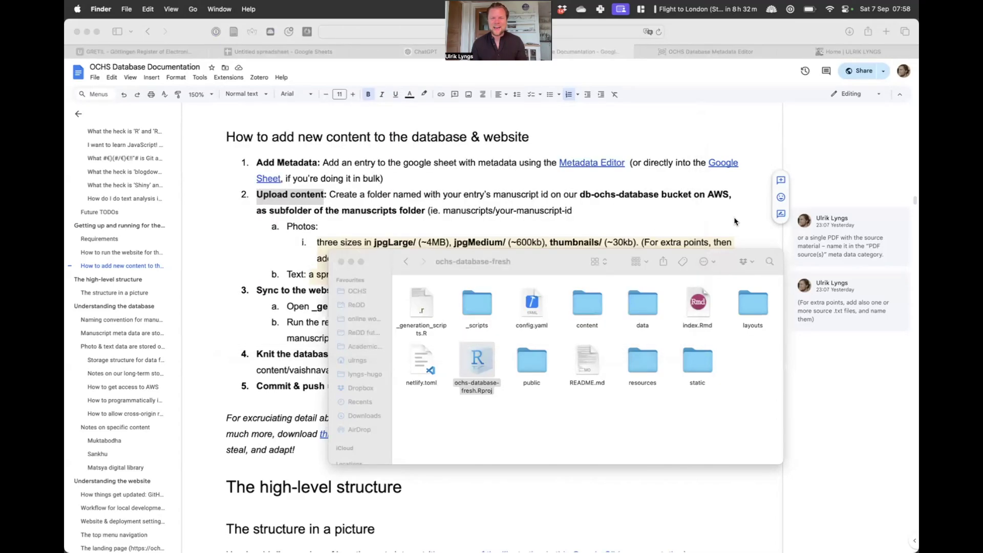
Create two new folders named jpgLarge and jpgMedium in the folder that contains Manuscript 01.
right_click(407, 215)
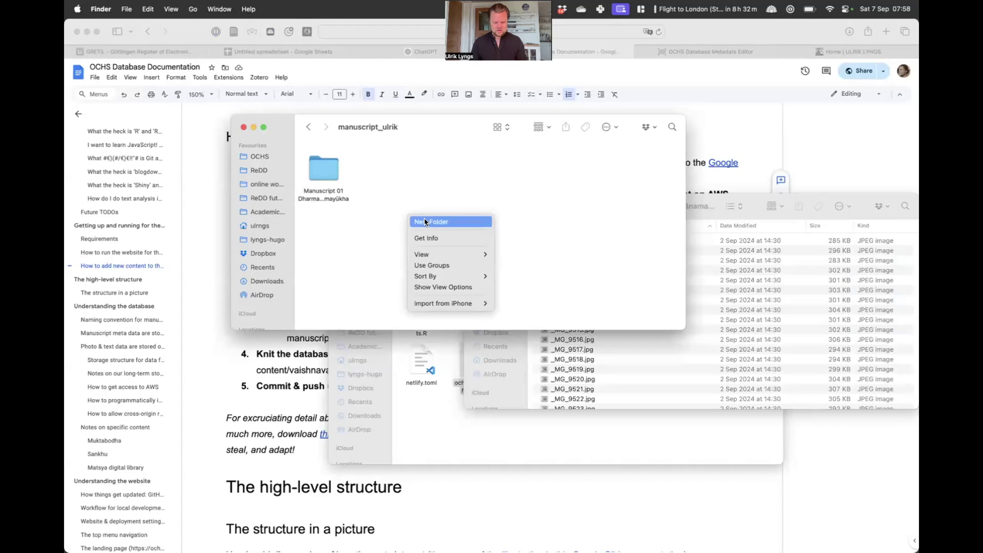
click(426, 222)
key(Return)
click(510, 224)
right_click(510, 223)
click(524, 228)
text(jpgMedium)
key(Return)
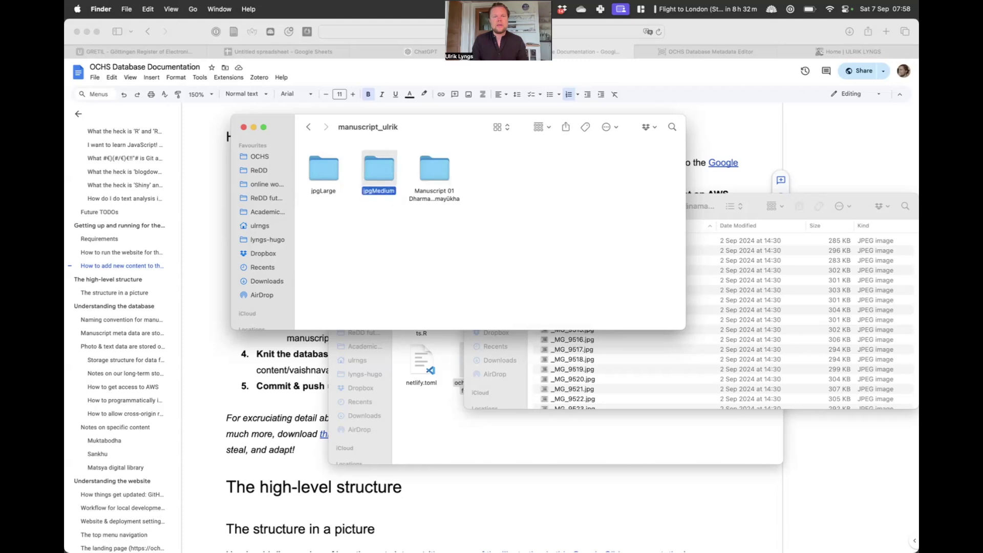
Create a third folder named thumbnails beside jpgLarge and jpgMedium.
click(467, 272)
right_click(467, 271)
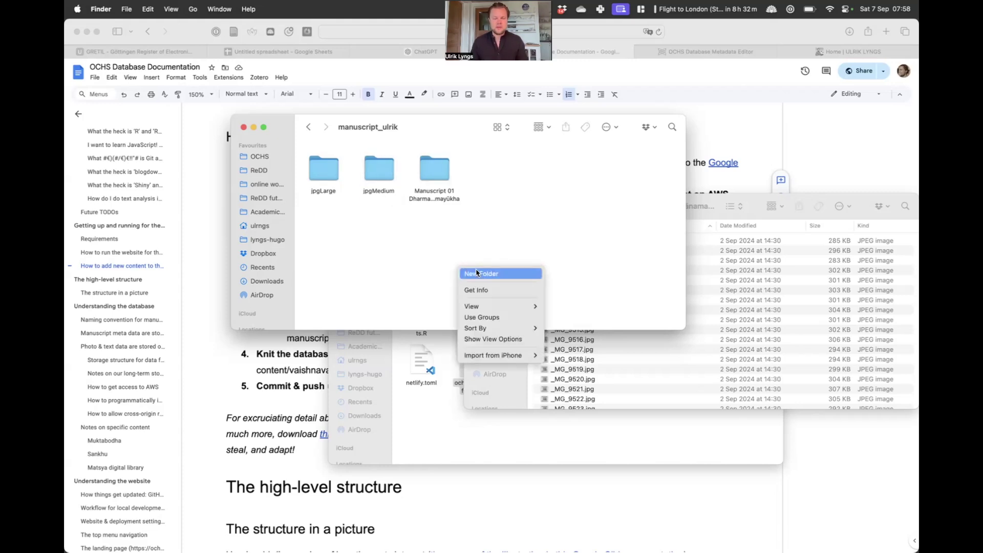
click(477, 273)
text(thumbnails)
key(Return)
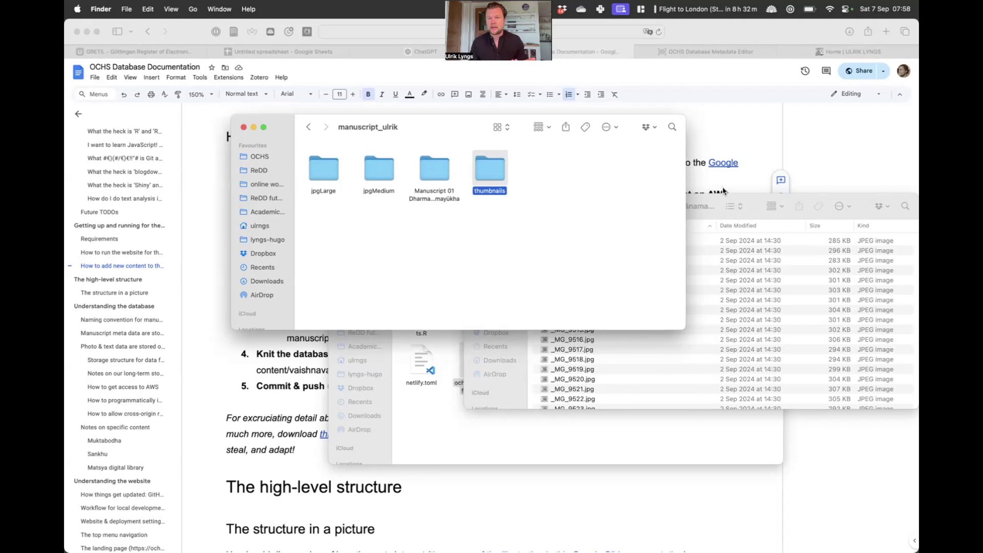
Copy _MG_9506.jpg, _MG_9507.jpg and _MG_9508.jpg from the Manuscript 01 folder into jpgLarge.
click(740, 198)
click(614, 240)
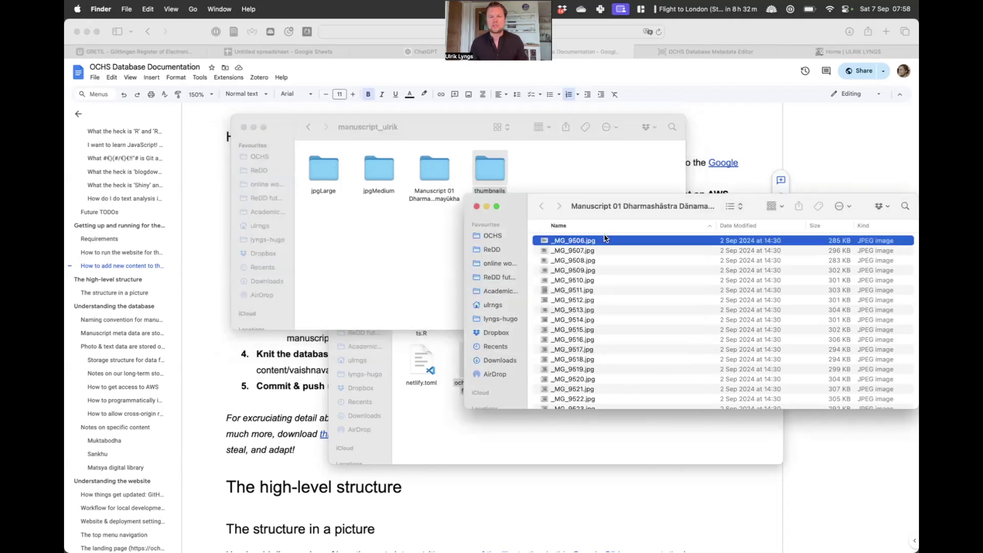
shift+click(589, 261)
key(alt)
drag(570, 243, 315, 167)
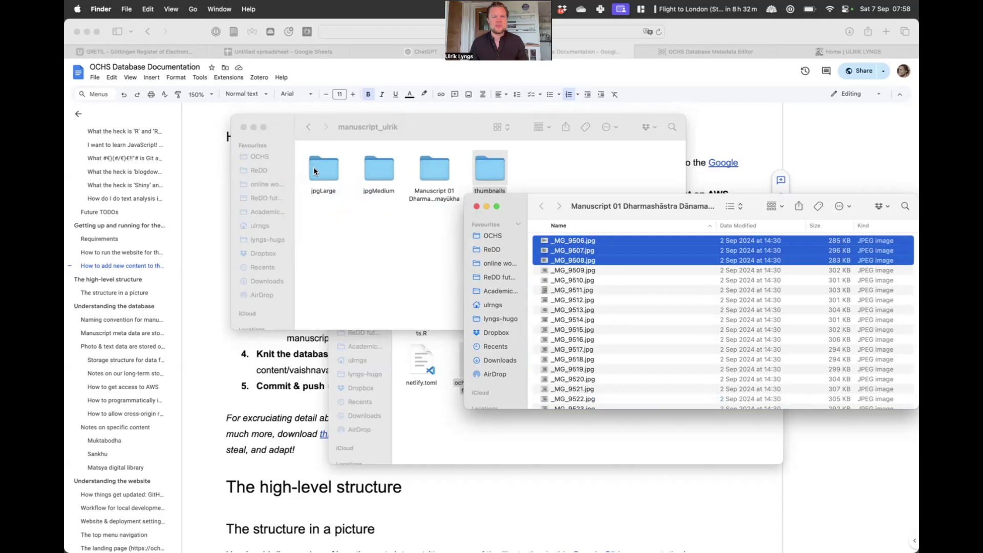
click(350, 225)
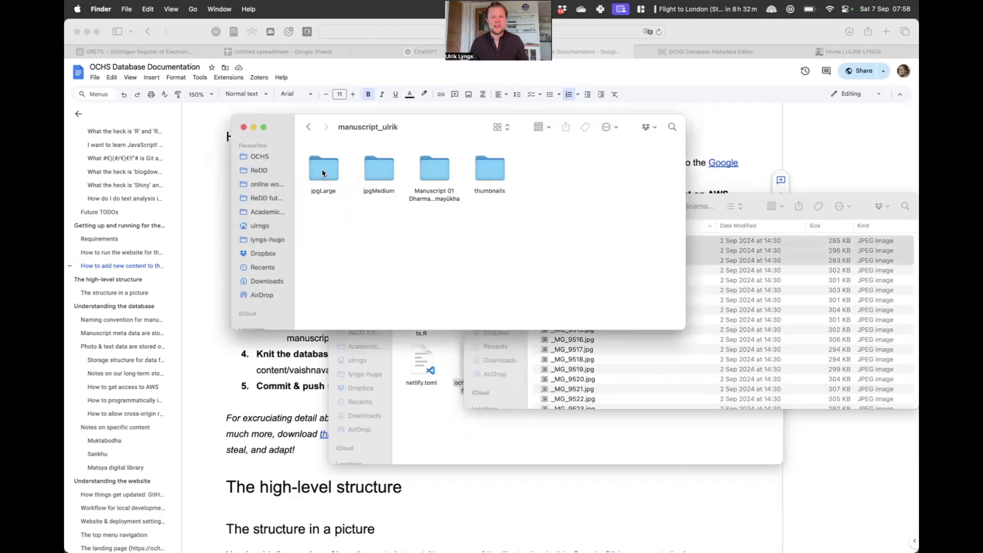
Copy the same three photos into the jpgMedium and thumbnails folders.
click(744, 197)
drag(593, 242, 375, 171)
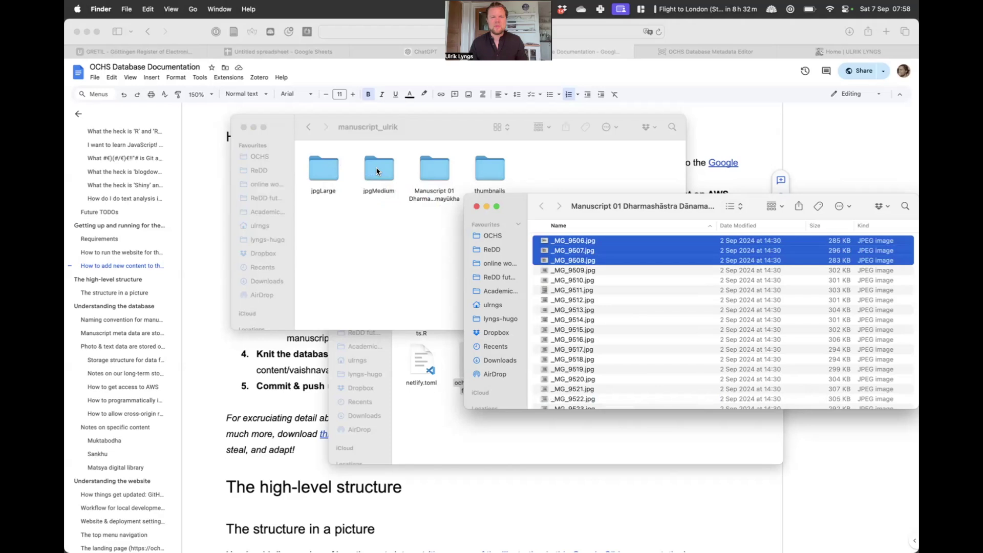
drag(593, 242, 493, 167)
Open the three photos in jpgMedium in Preview, resize them proportionally to 400 pixels wide, and save them.
double_click(373, 176)
key(super+a)
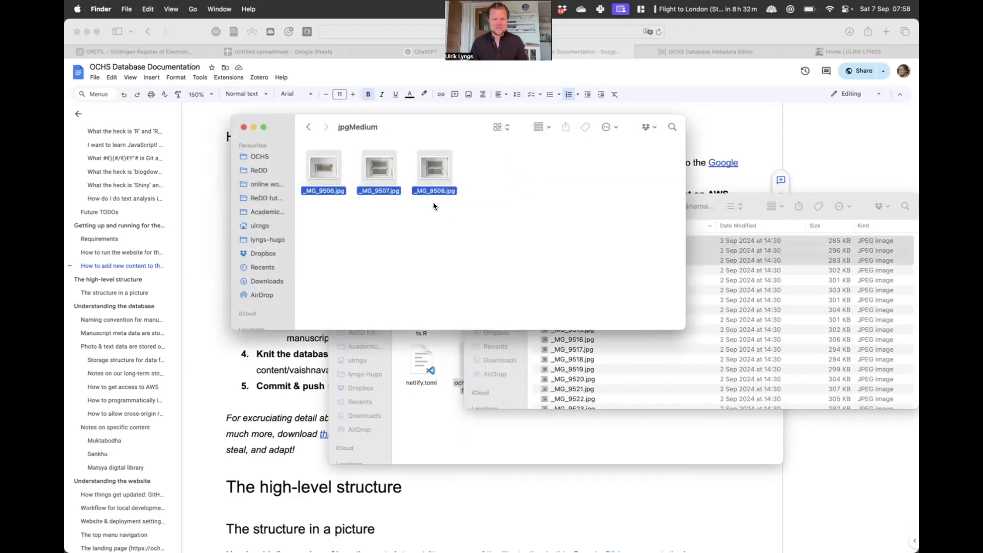
double_click(416, 193)
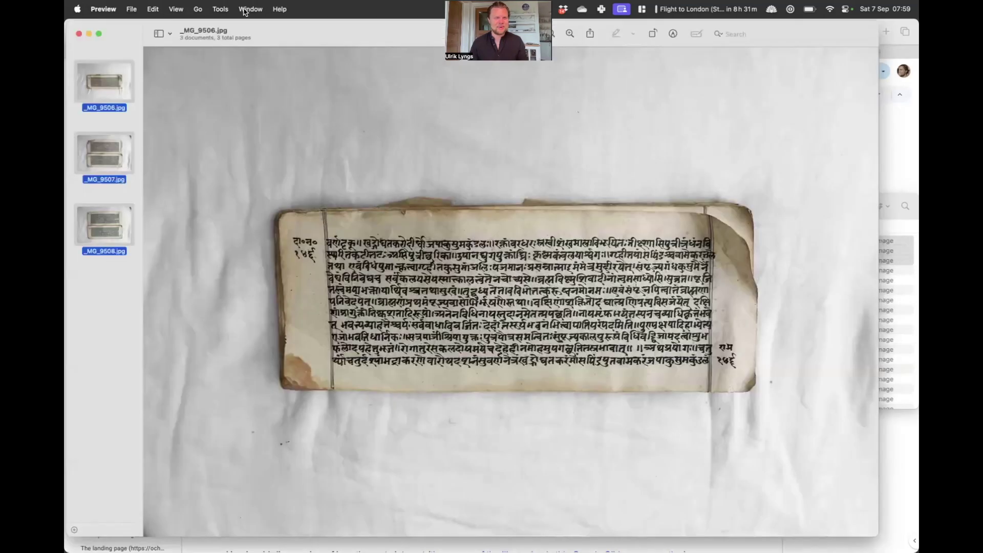
click(219, 8)
click(233, 65)
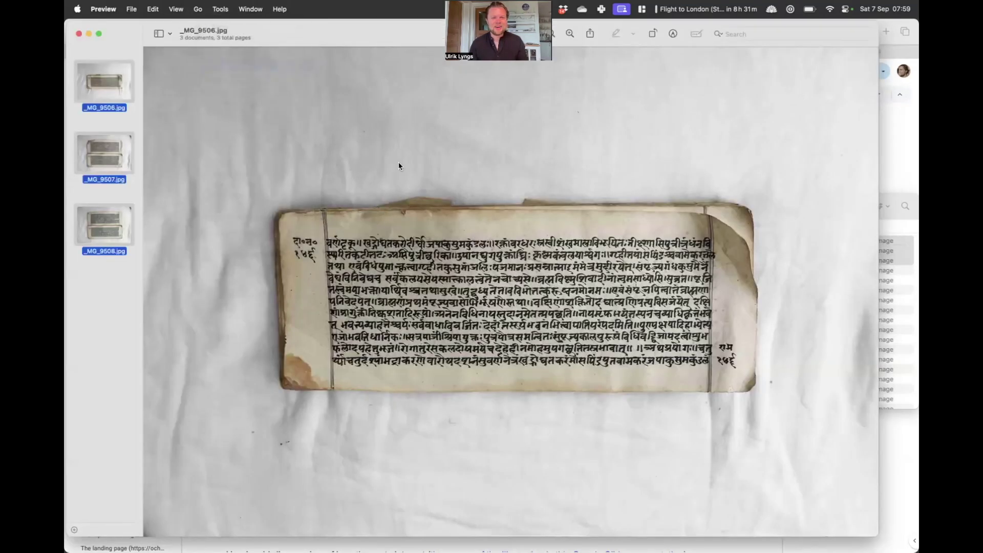
text(1500)
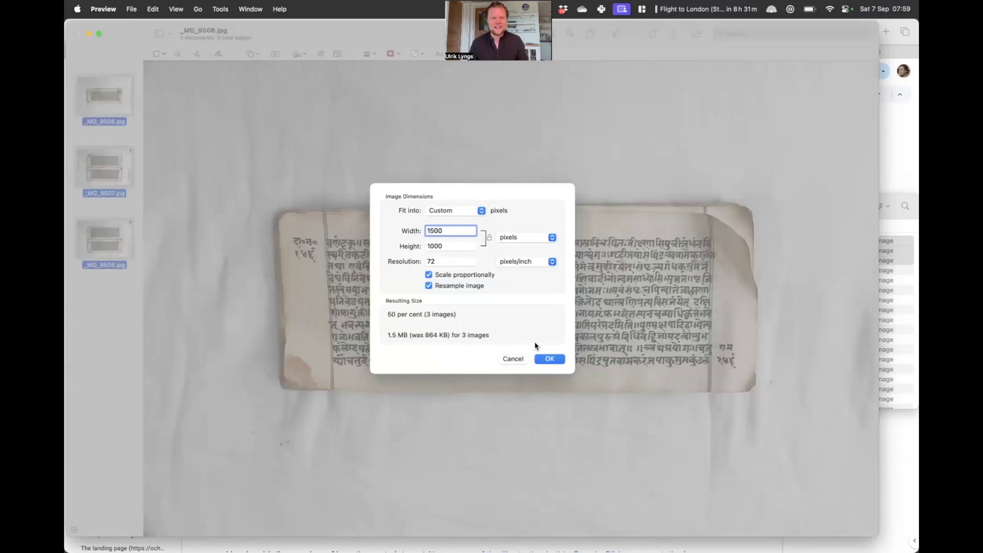
key(BackSpace)
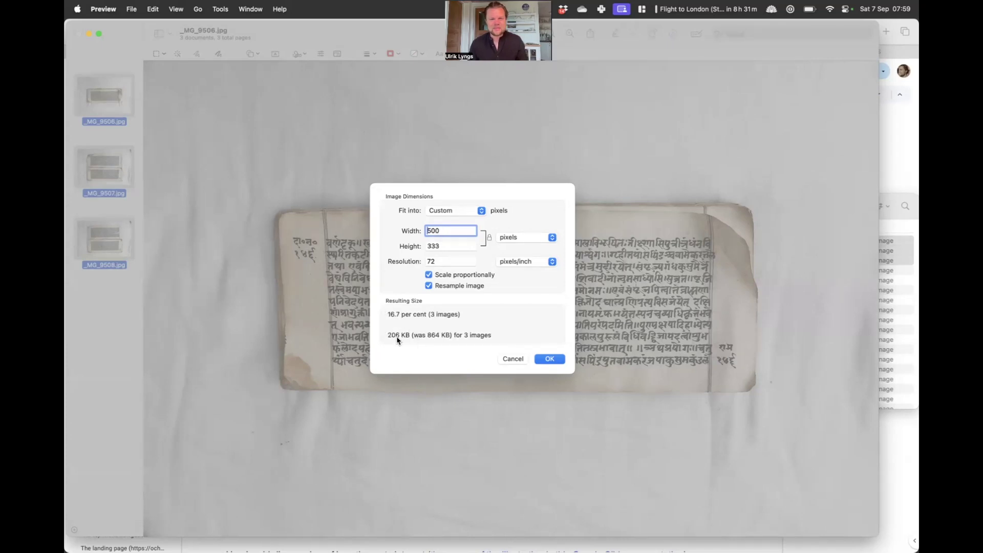
key(BackSpace)
text(4)
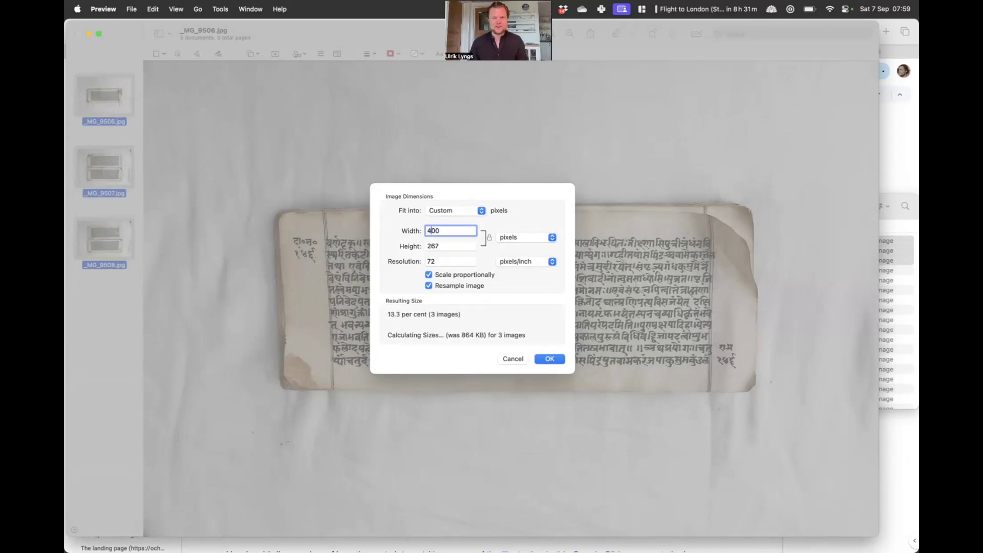
click(550, 360)
key(super+s)
key(super+q)
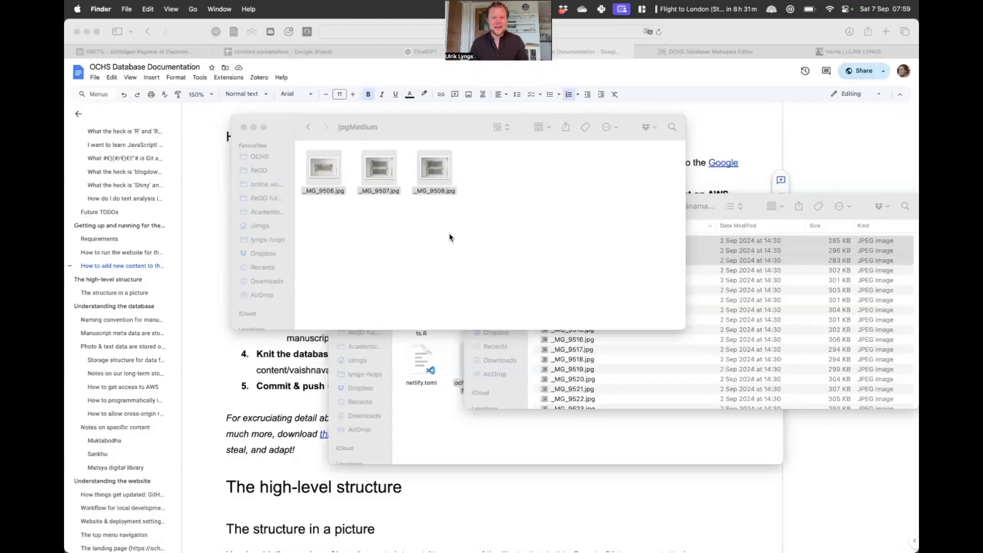
Open the three photos in thumbnails in Preview and resize them proportionally to 100 pixels wide.
key(super+Up)
key(super+Down)
key(super+Up)
key(Right)
key(super+Down)
key(super+a)
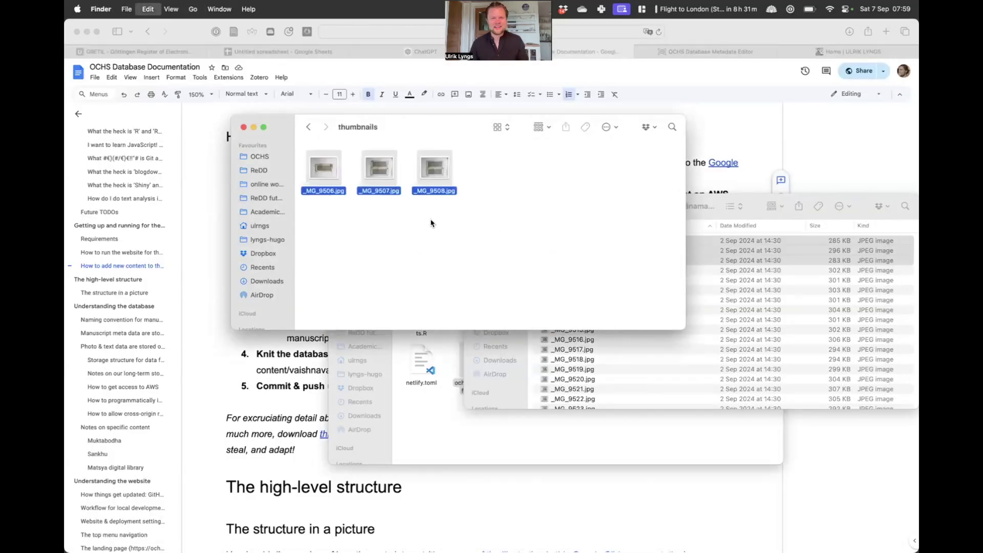
double_click(389, 187)
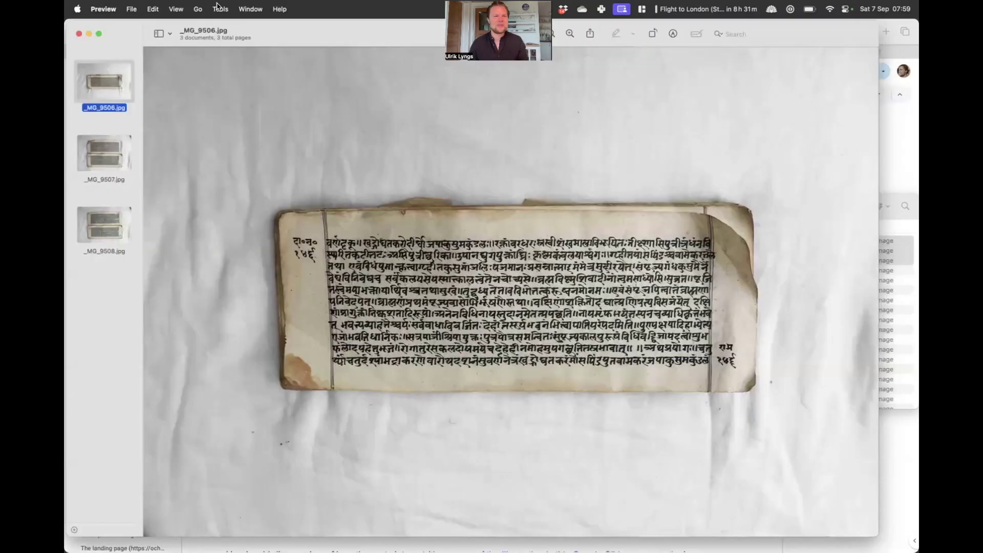
click(220, 9)
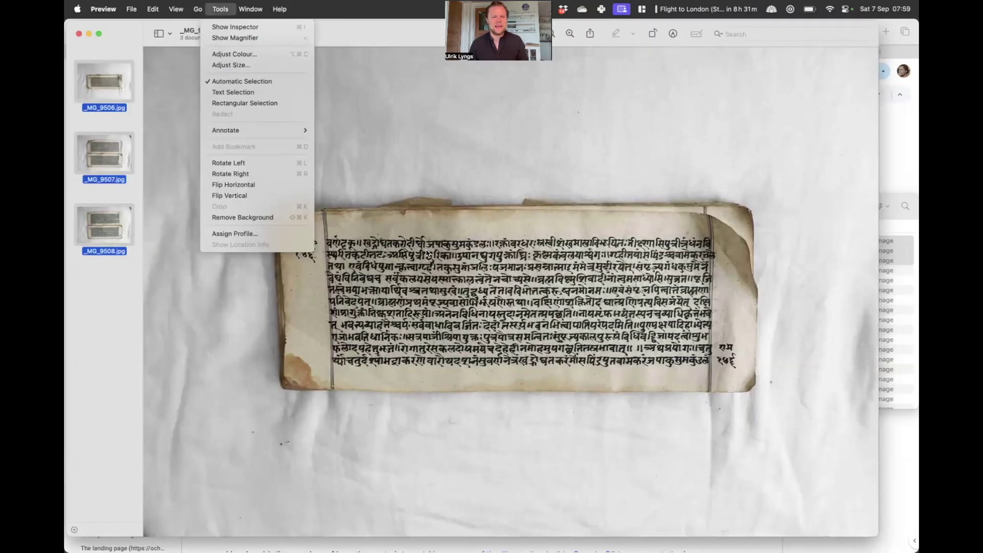
click(231, 65)
text(100)
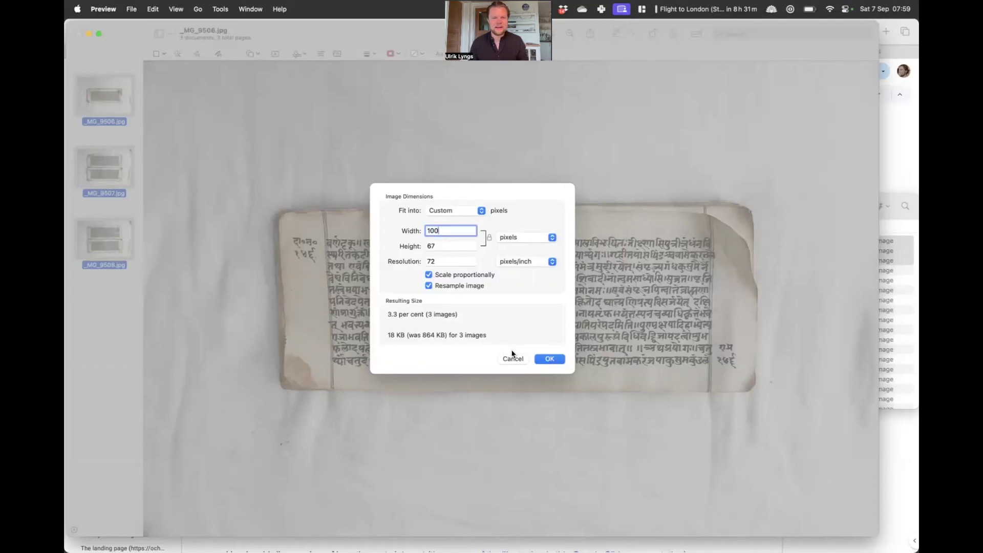
click(545, 359)
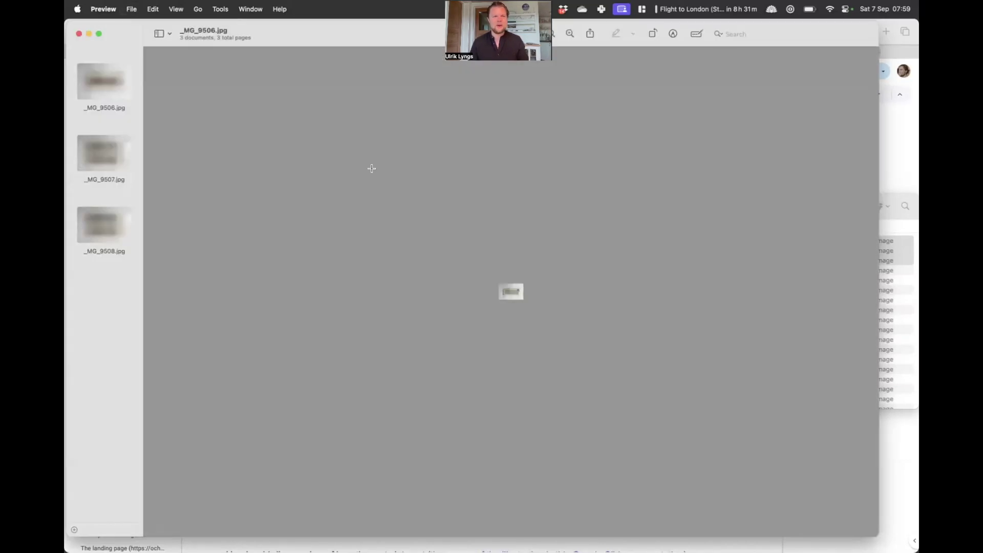
key(super+q)
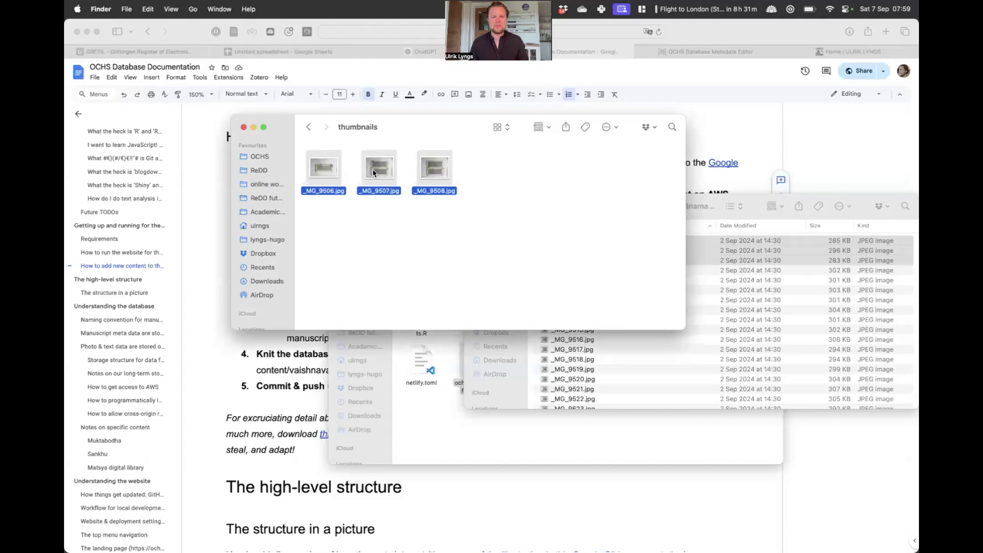
Go back to the parent folder of thumbnails and return to the upload instructions in the documentation.
click(431, 230)
key(super+Up)
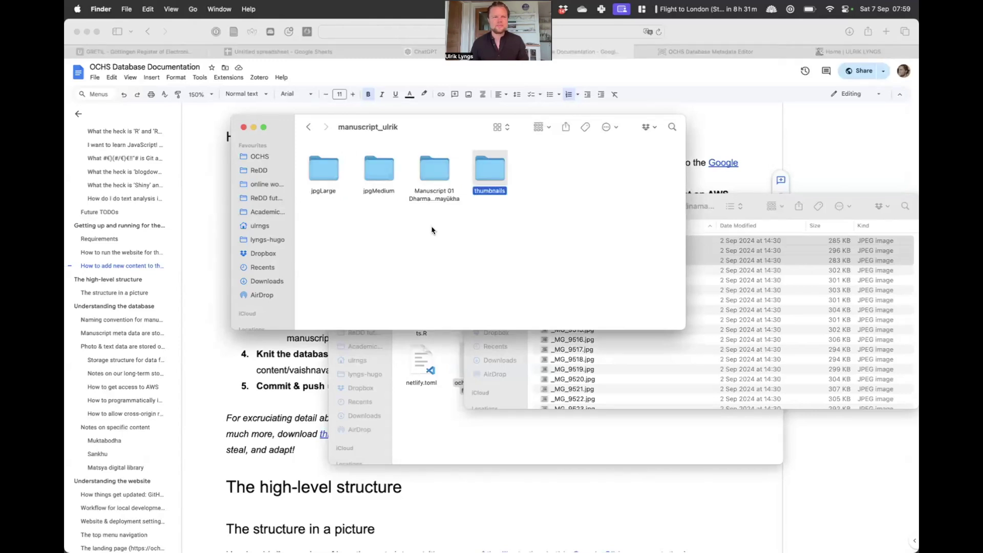
click(214, 211)
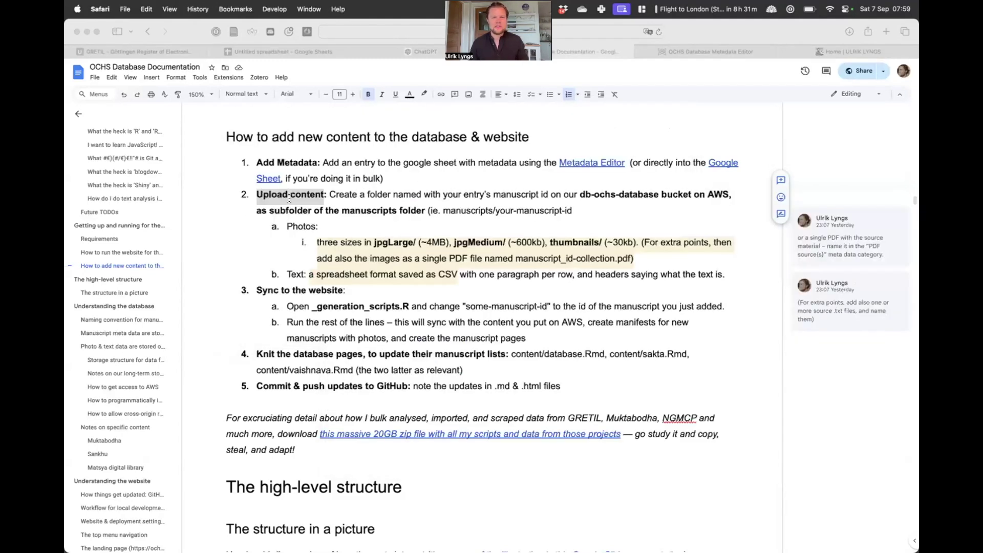
Review the upload instruction about creating a folder named with the manuscript id in the AWS bucket.
click(330, 195)
key(shift+alt+Right)
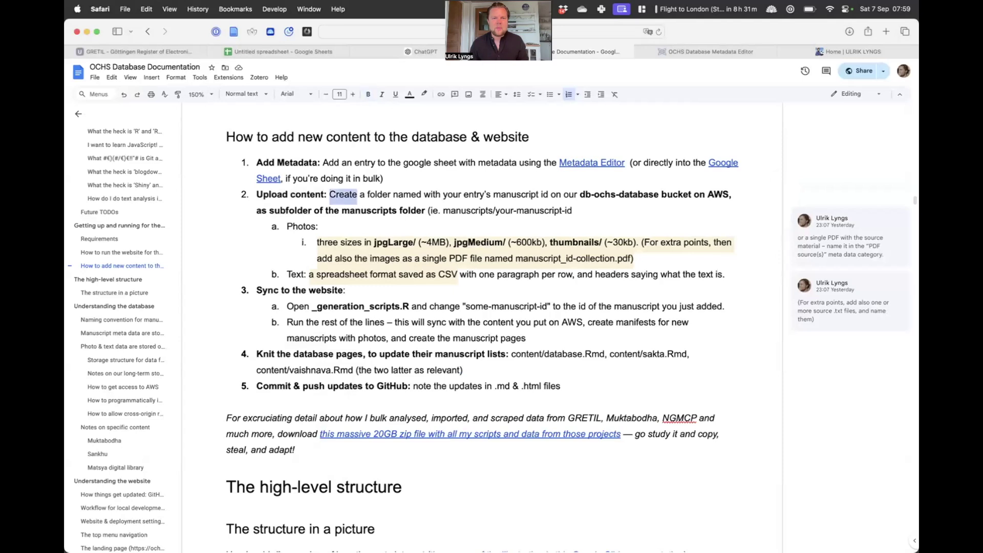
key(shift+alt+Right)
key(shift+alt+Right)
key(shift+alt+Right)
key(shift+alt+Right)
key(shift+alt+Right)
key(shift+alt+Right)
key(shift+alt+Right)
key(shift+alt+Right)
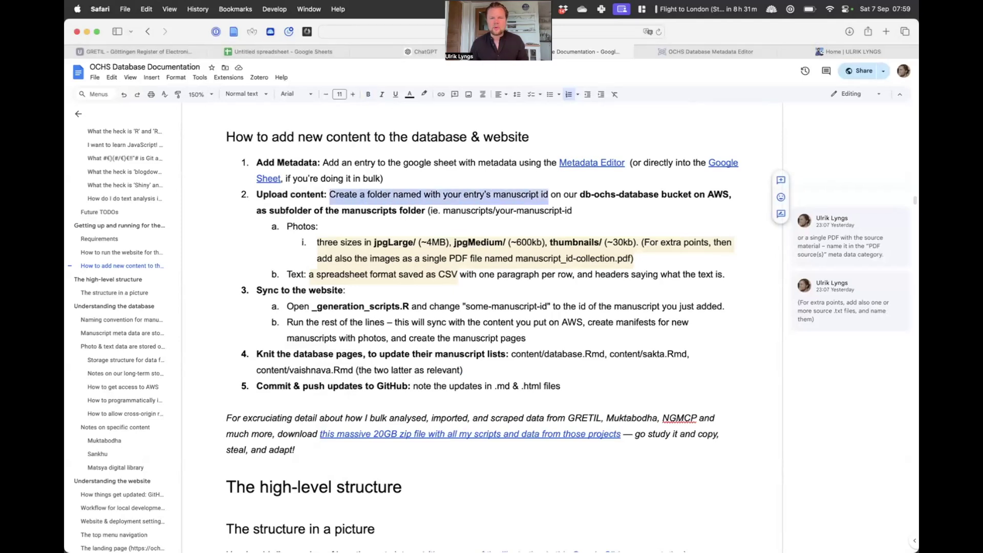
click(585, 195)
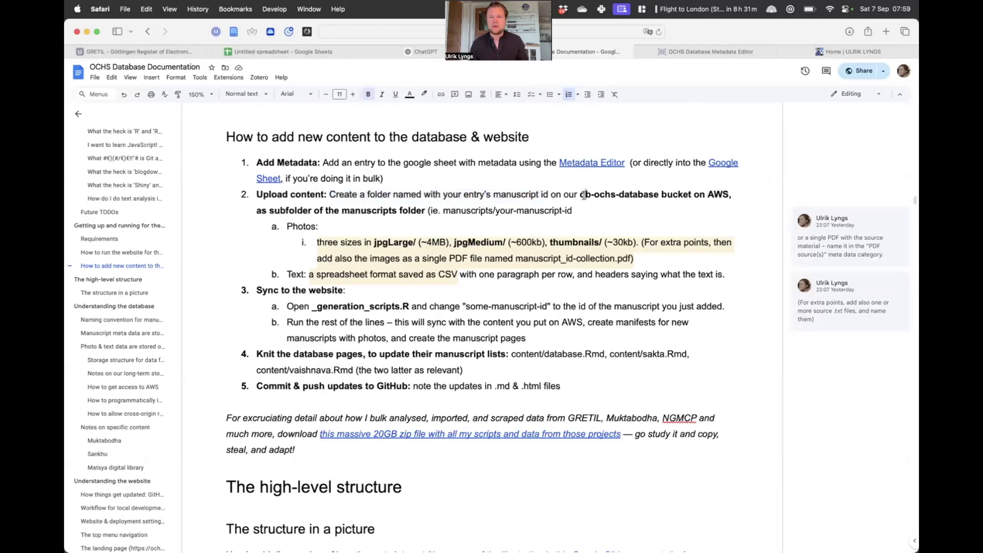
key(shift+alt+Right)
key(shift+alt+Right)
key(shift+super+Right)
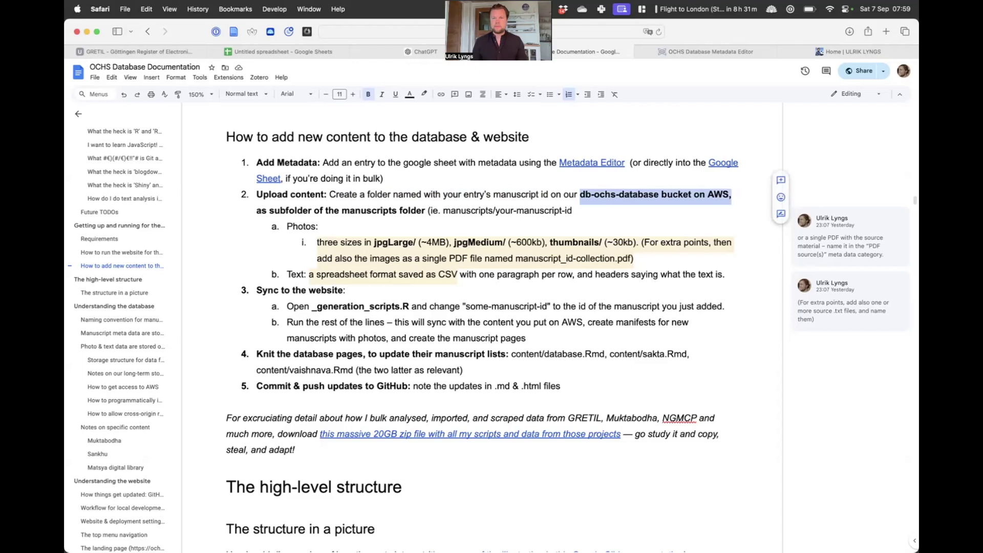
Go to aws.amazon.com in a new browser tab, enter the console and open the manuscripts folder of the S3 bucket db-ochs-manuscripts.
key(super+t)
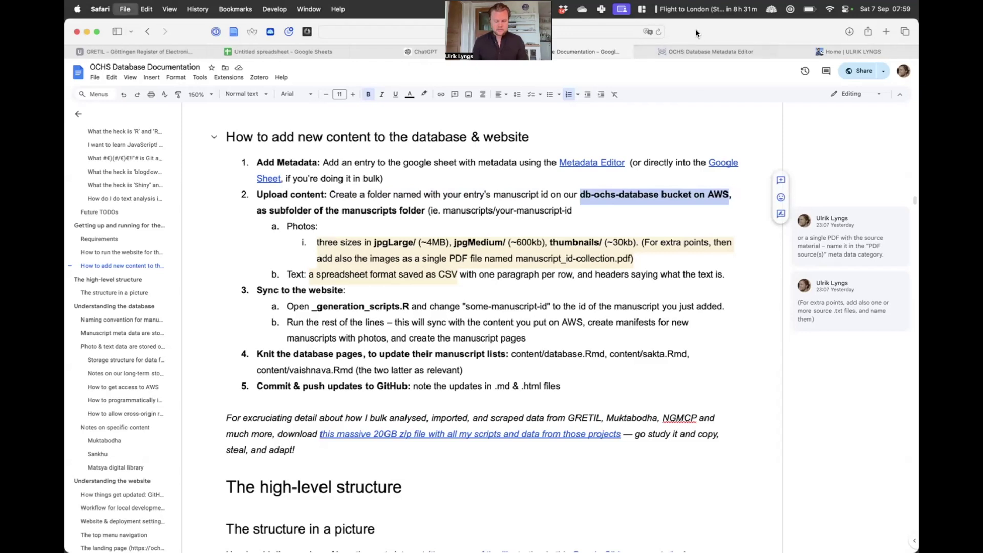
text(aws.amazon.com)
key(Return)
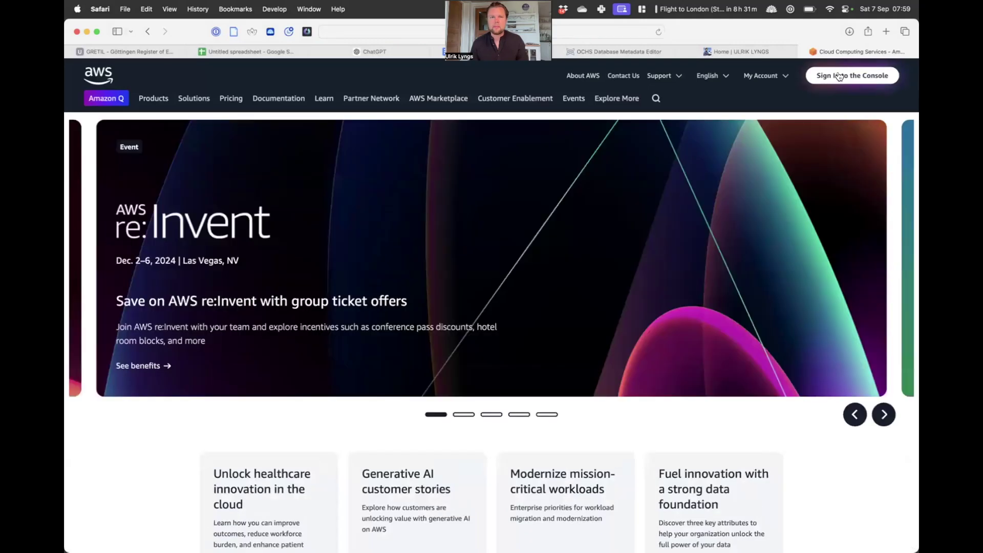
click(841, 76)
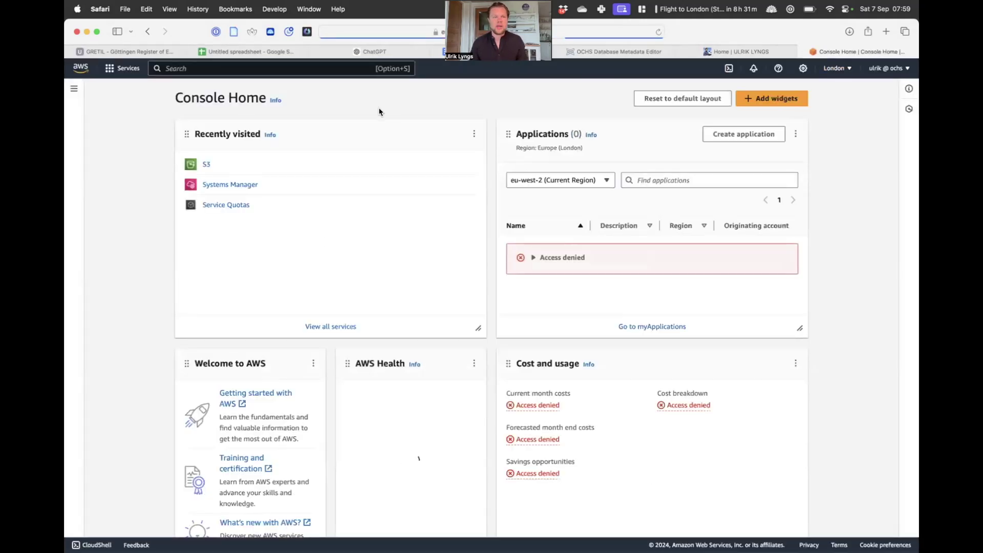
click(206, 166)
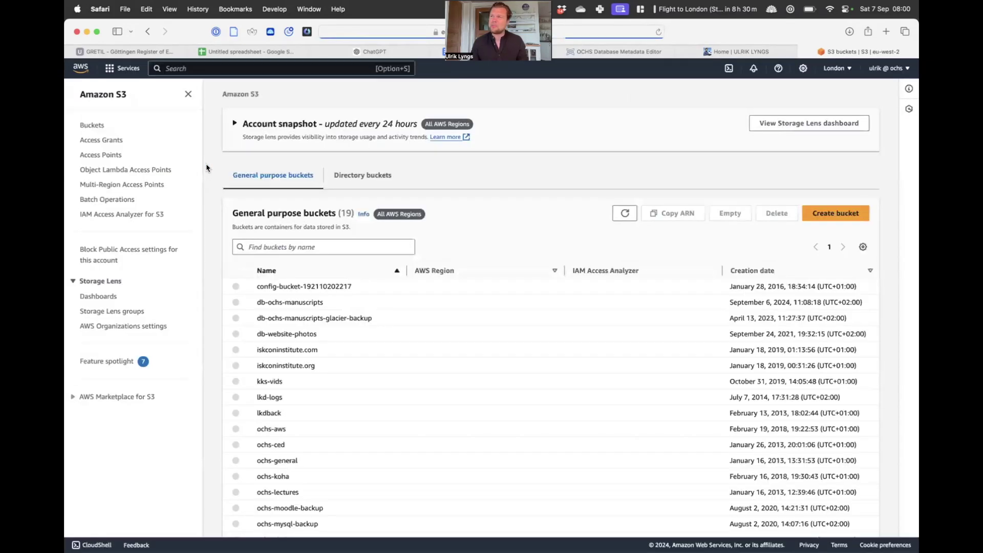
click(290, 303)
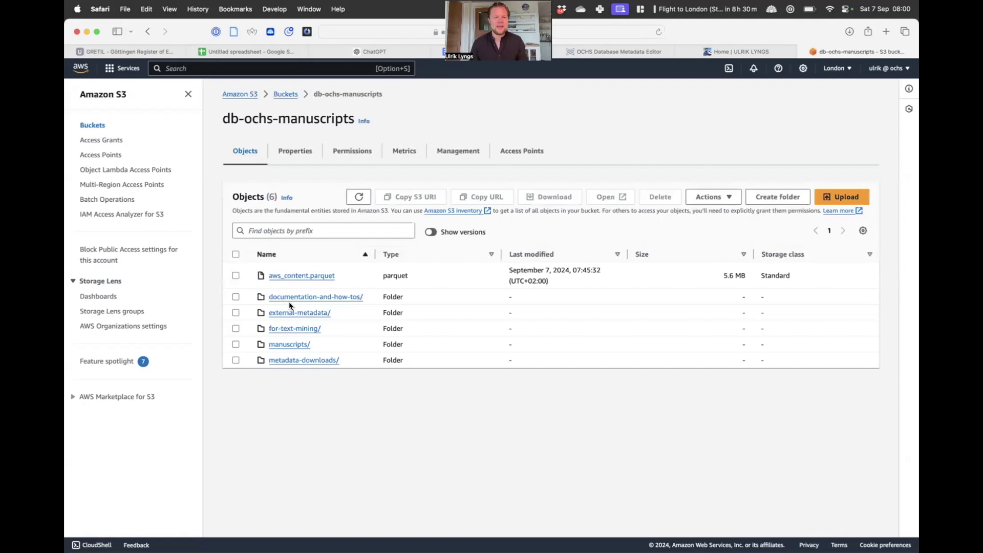
click(281, 345)
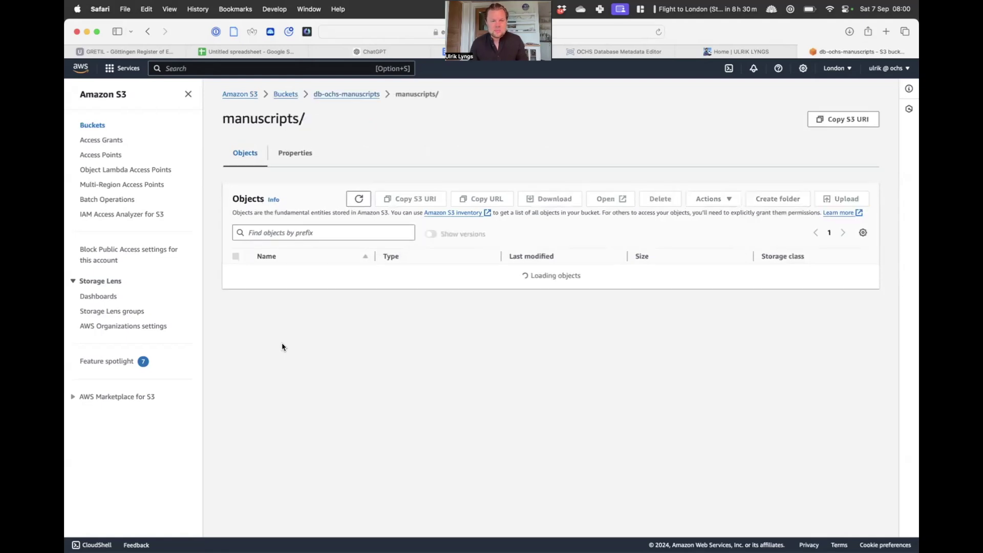
scroll(432, 305, down, 20)
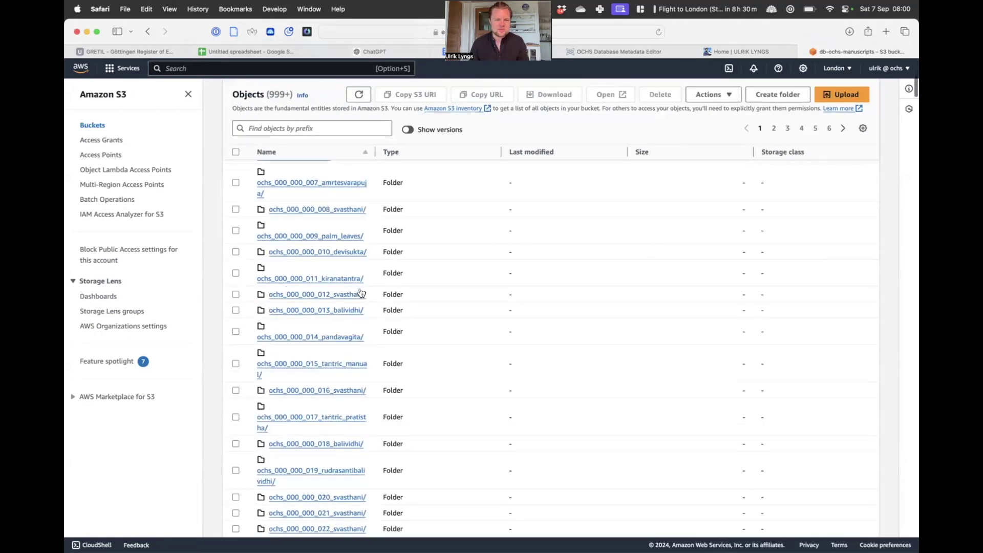
scroll(361, 292, up, 20)
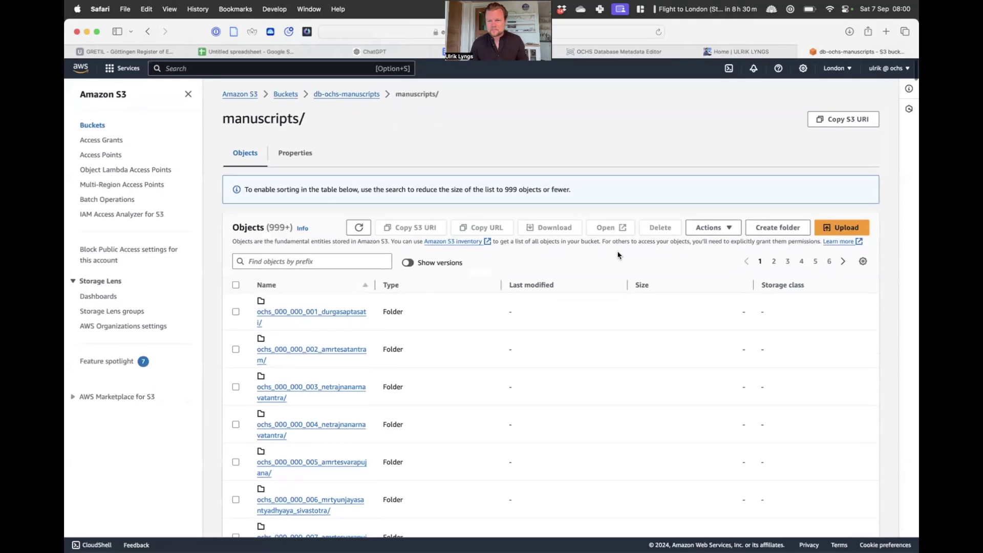
Create a folder inside manuscripts, named with the new entry's internal catalogue id copied from the OCHS Database Metadata Editor.
click(773, 229)
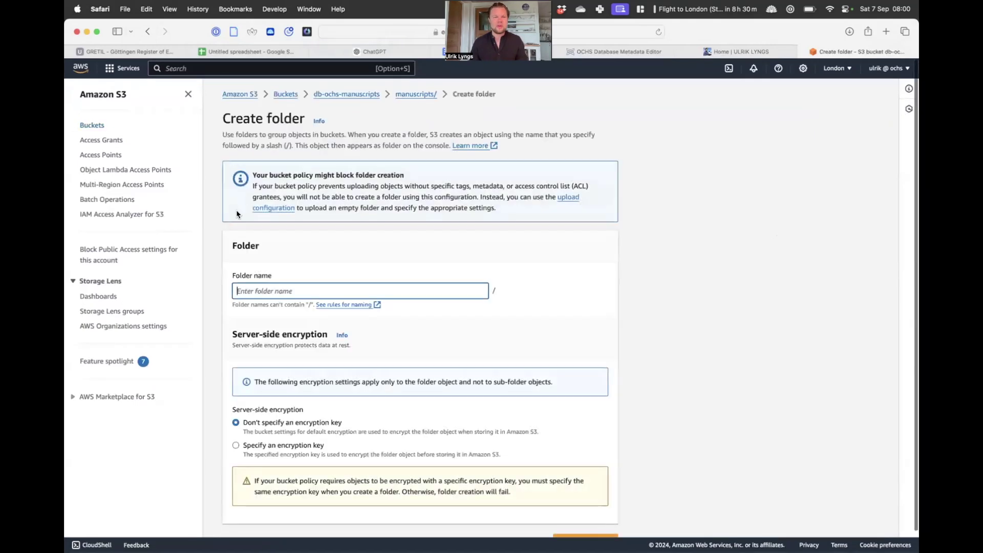
key(super+Tab)
key(super+Tab)
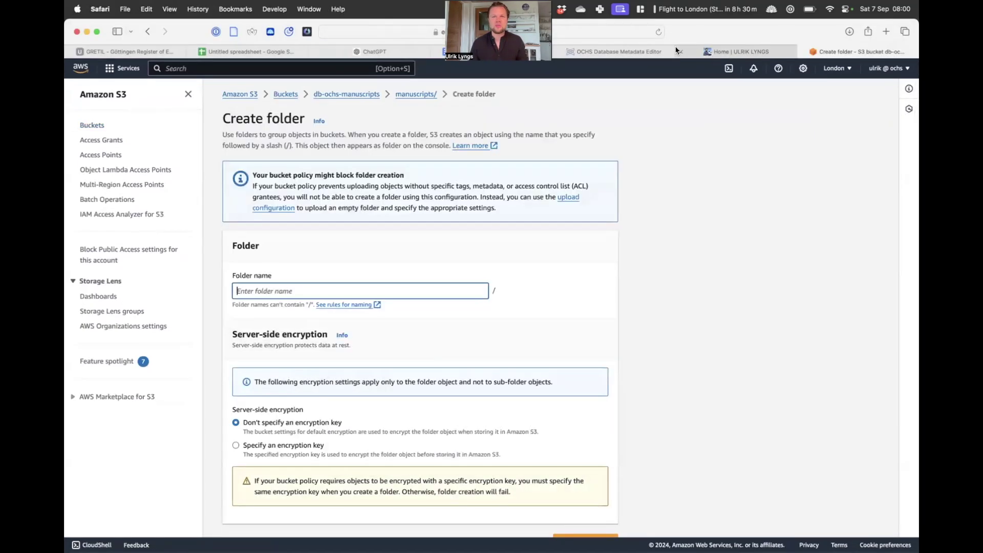
key(super+Tab)
key(super+Tab)
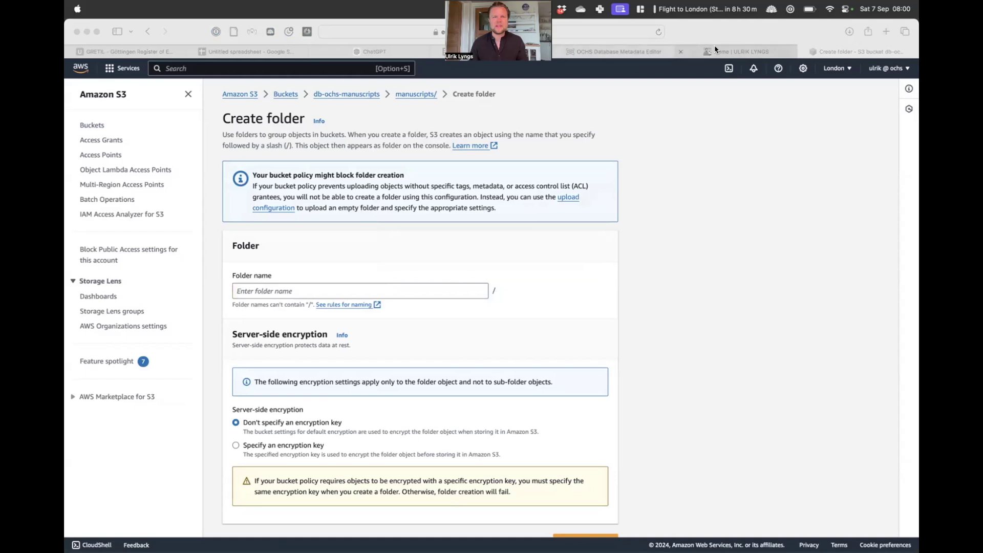
click(610, 52)
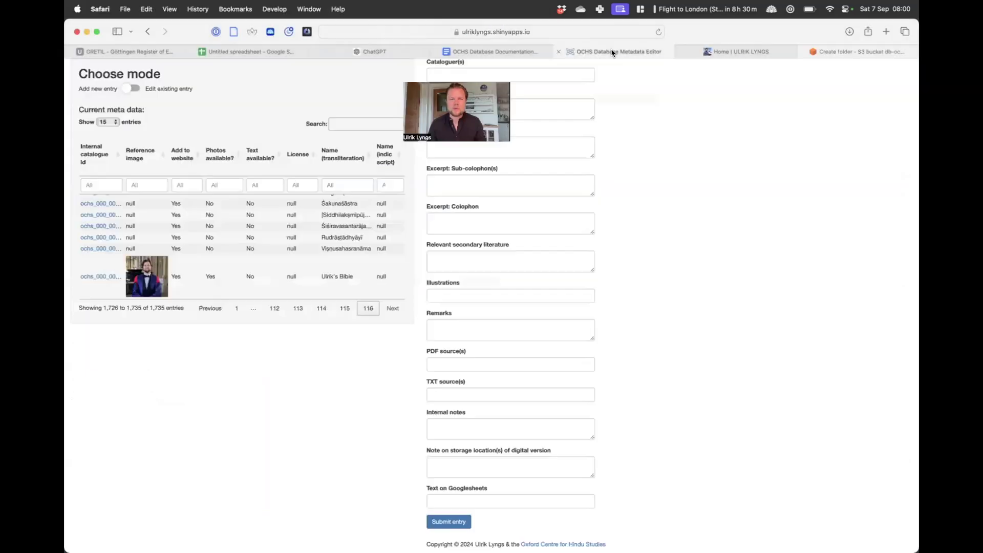
mouse_move(99, 281)
mouse_down()
mouse_move(85, 203)
mouse_move(84, 282)
mouse_move(102, 288)
mouse_move(82, 274)
mouse_up()
key(super+c)
click(829, 52)
key(super+v)
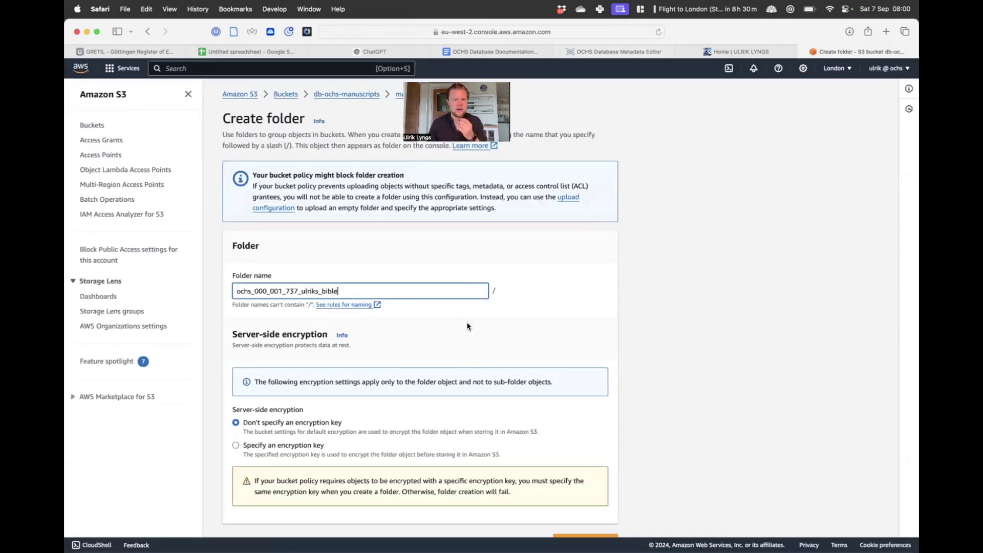
scroll(450, 384, down, 1)
click(579, 526)
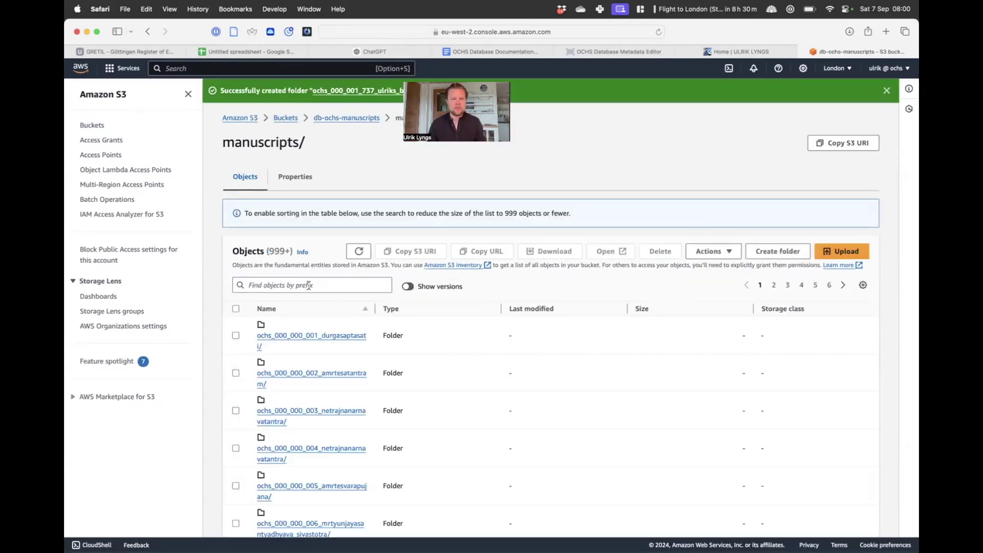
Find the new manuscript folder by its copied id and open it.
click(309, 285)
key(super+v)
key(Return)
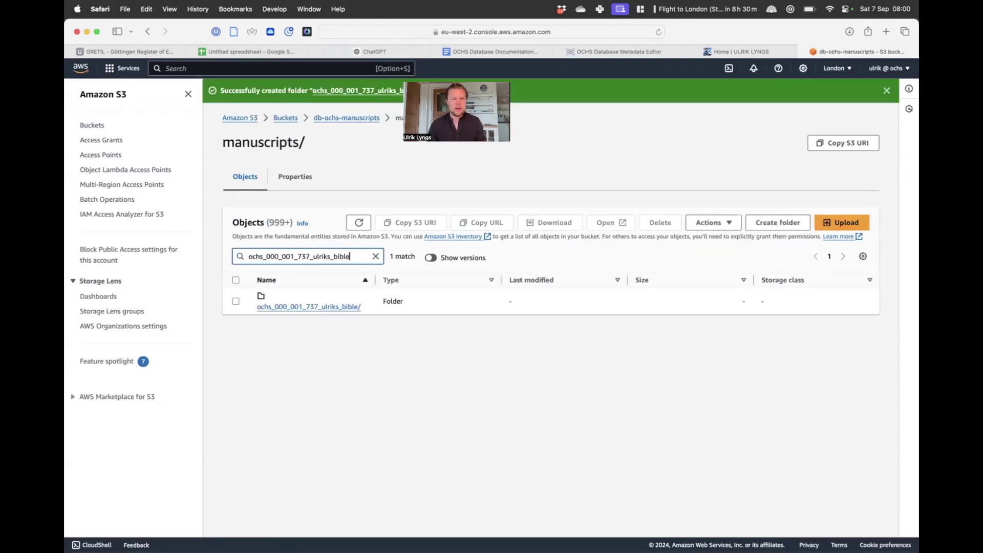
click(317, 307)
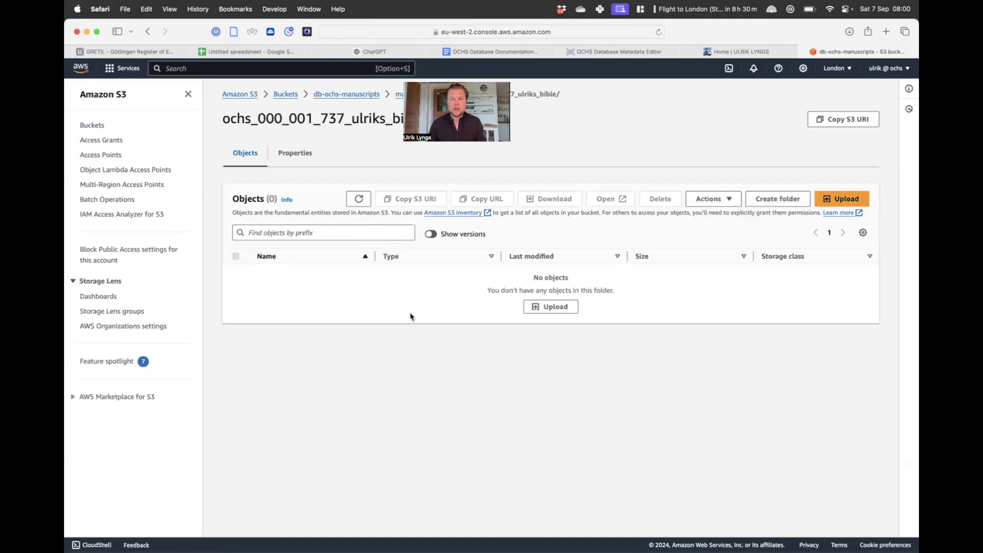
Add the jpgLarge, jpgMedium and thumbnails folders from Finder to the upload for the new manuscript folder.
key(super+Tab)
key(super+Tab)
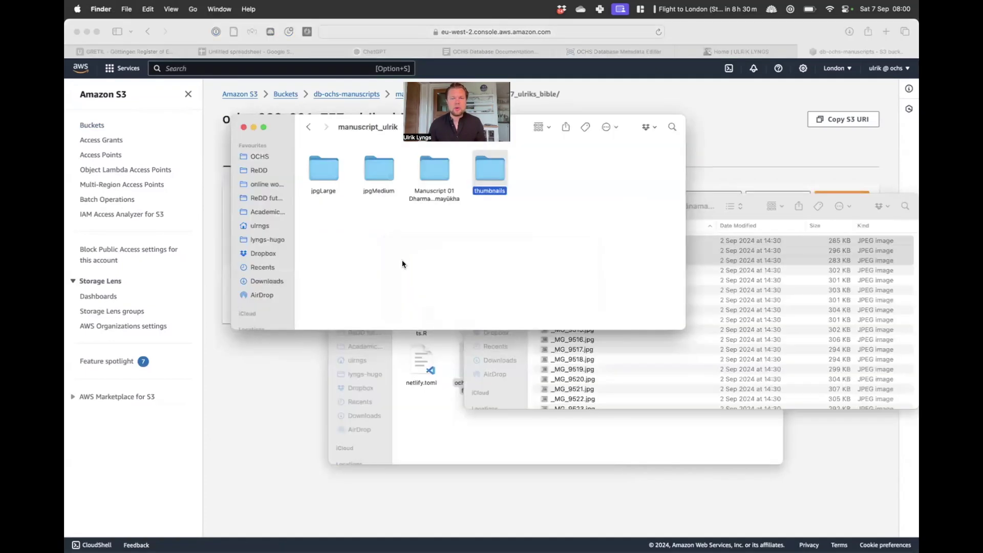
super+click(383, 167)
super+click(315, 174)
drag(315, 174, 364, 259)
key(super+Tab)
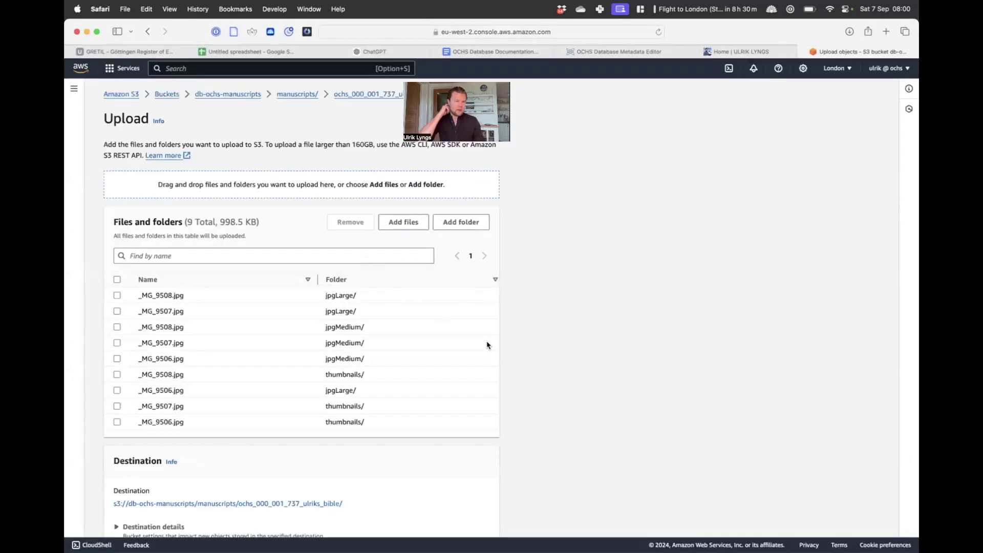
Grant public-read access to the files, acknowledge the risk, upload them and close the upload status.
scroll(476, 348, down, 3)
click(139, 453)
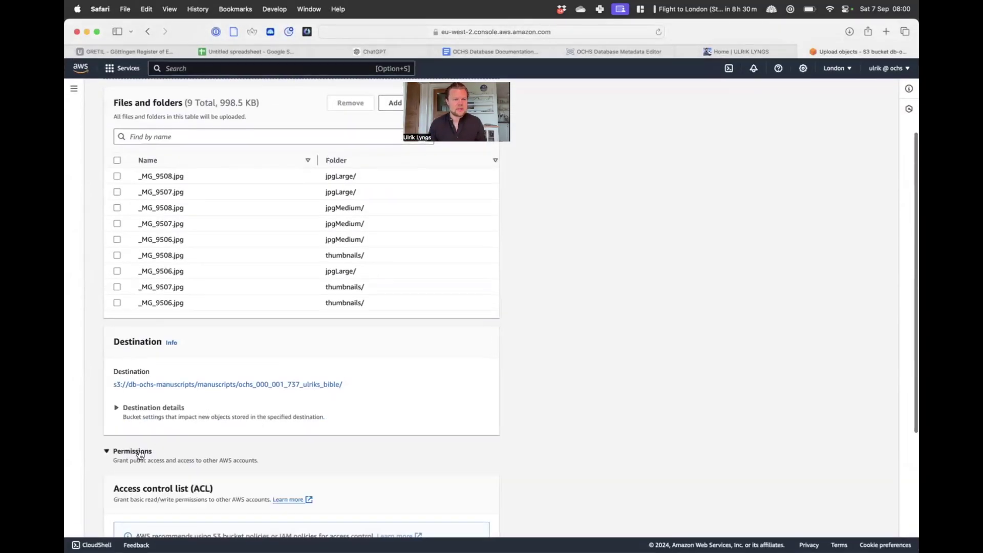
scroll(154, 450, down, 5)
click(170, 440)
scroll(256, 448, down, 1)
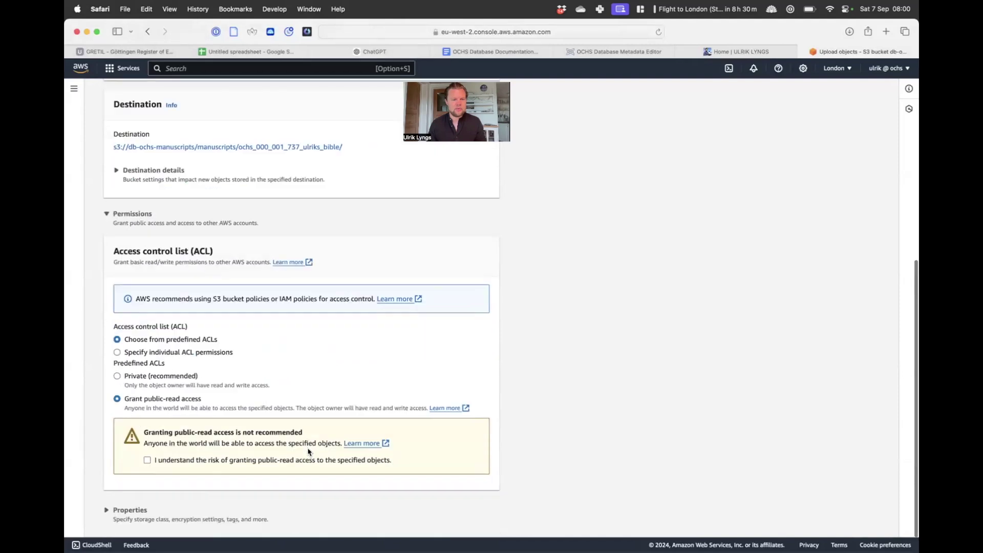
scroll(309, 452, down, 1)
click(241, 437)
click(477, 525)
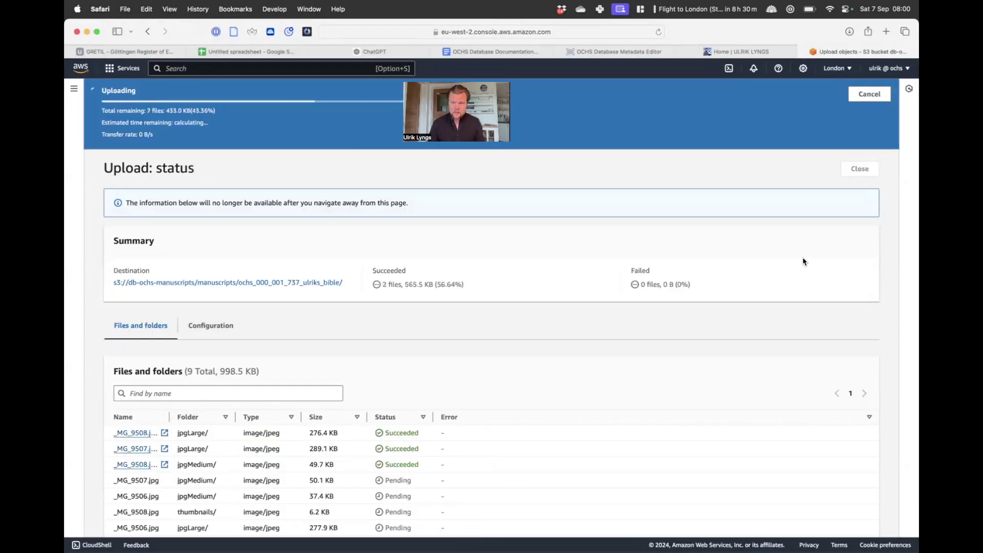
click(860, 169)
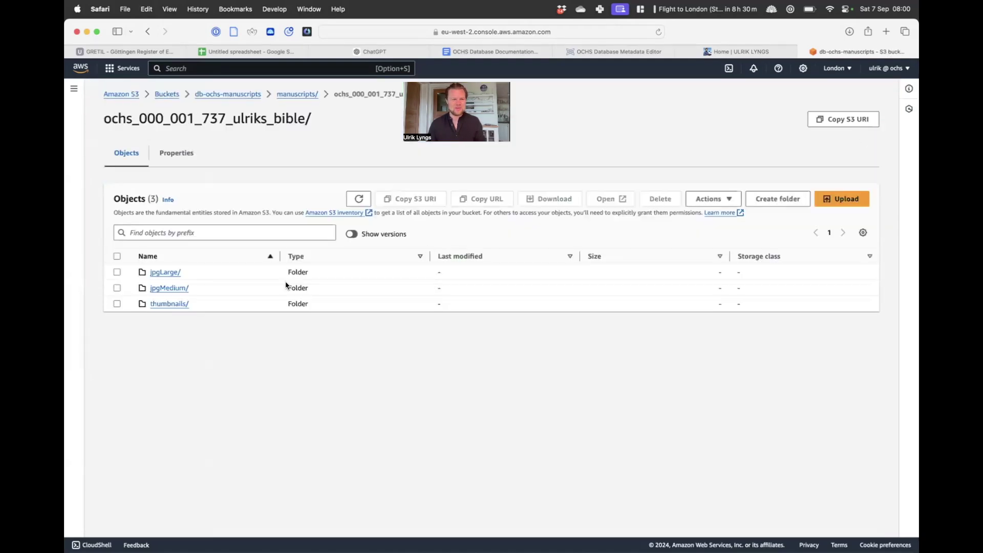
click(117, 256)
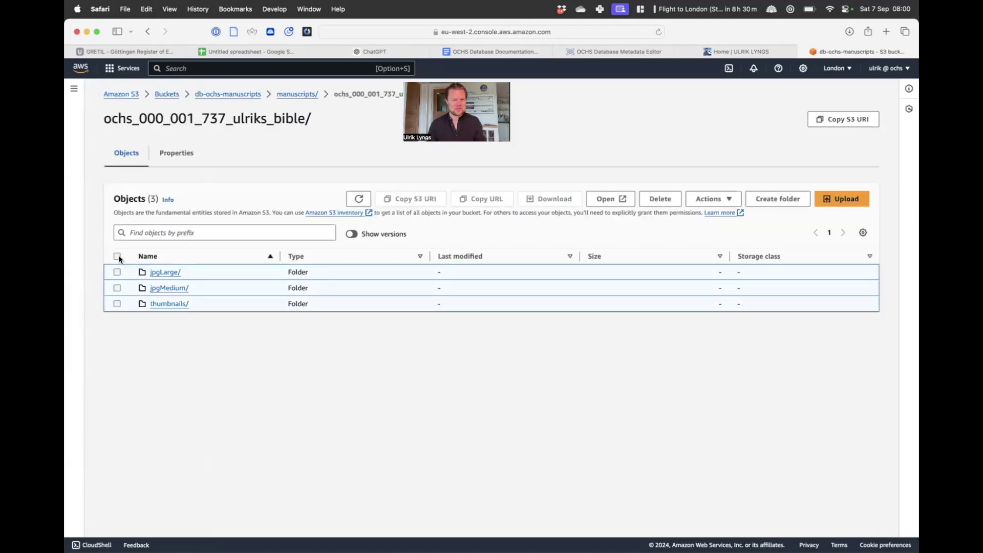
click(713, 199)
click(724, 413)
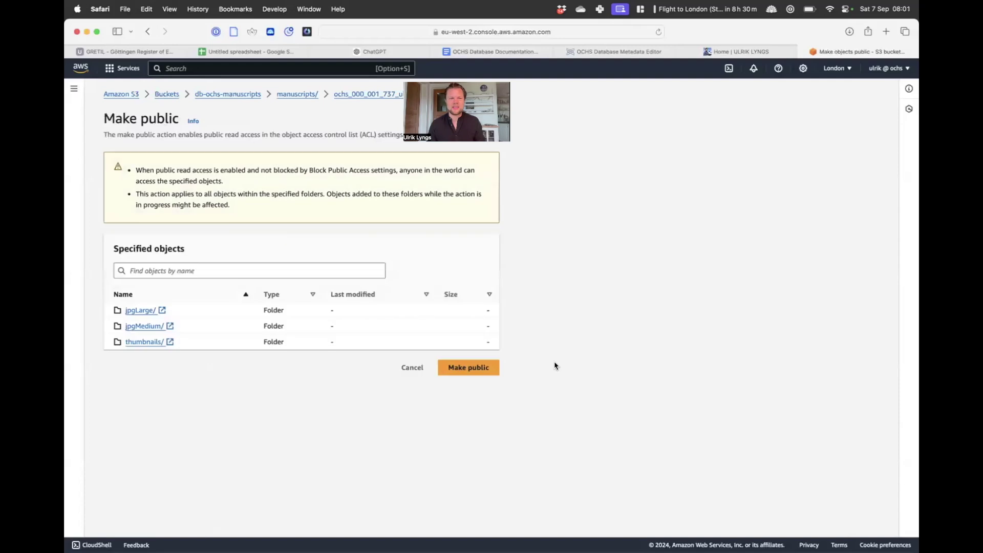
click(414, 367)
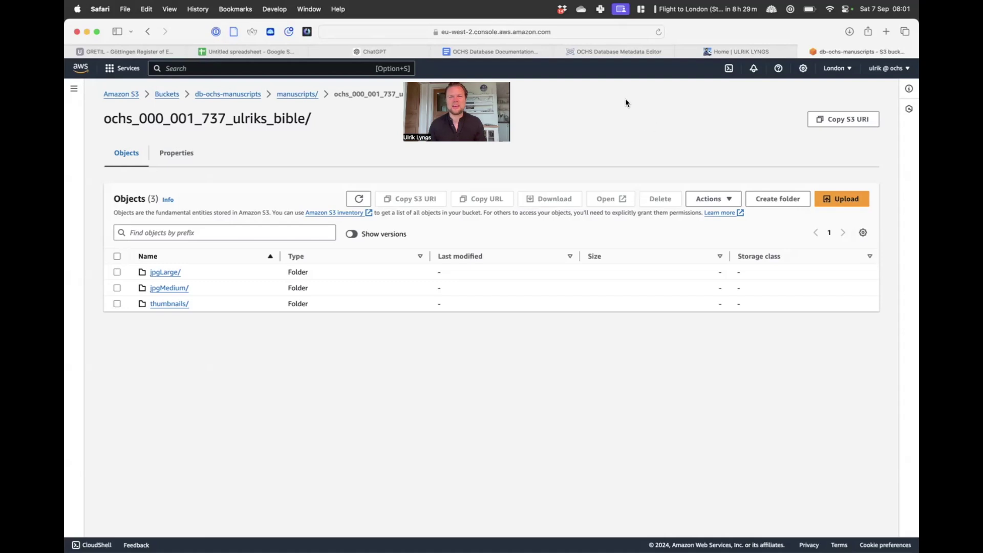
Return to the OCHS Database Documentation and review the "Upload content" and "Sync to the website" steps.
click(487, 53)
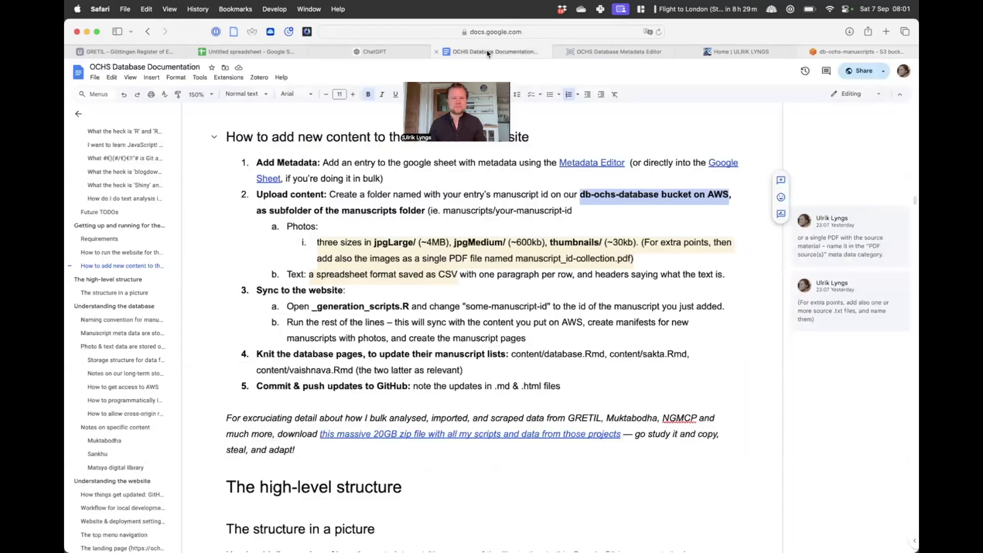
click(340, 226)
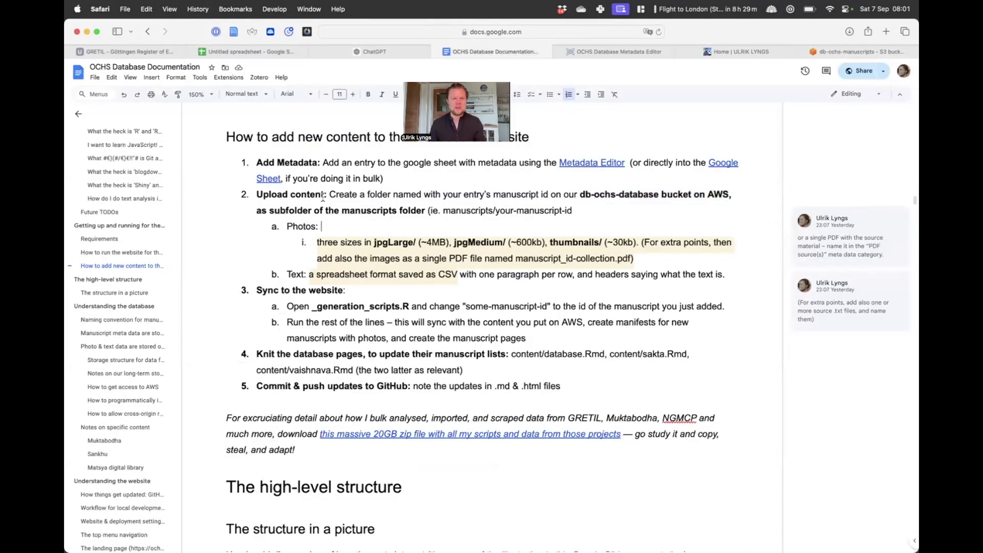
drag(325, 195, 257, 195)
drag(343, 290, 257, 290)
Close the Finder window with the source photos and open the ochs-database-fresh project in RStudio.
key(super+Tab)
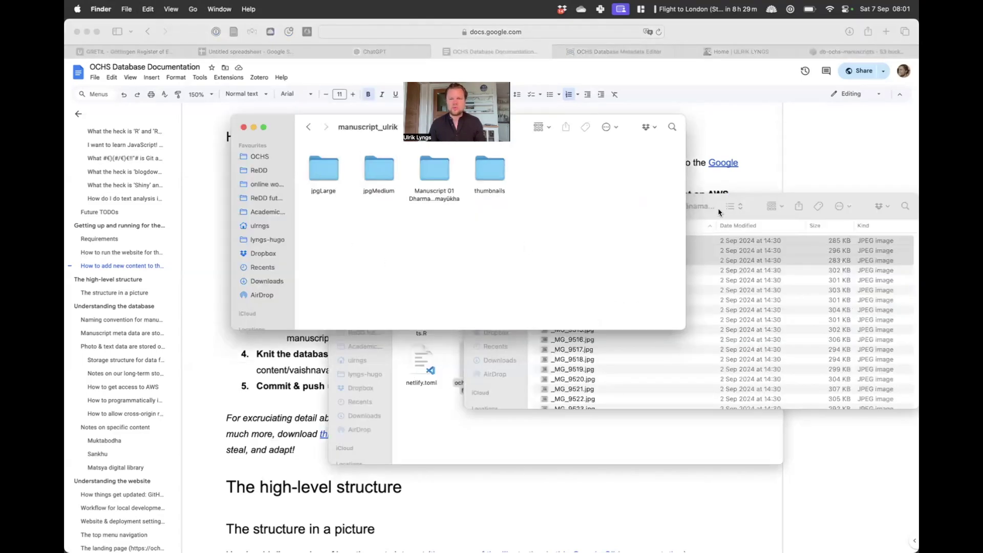
click(754, 209)
key(super+w)
click(476, 365)
double_click(476, 364)
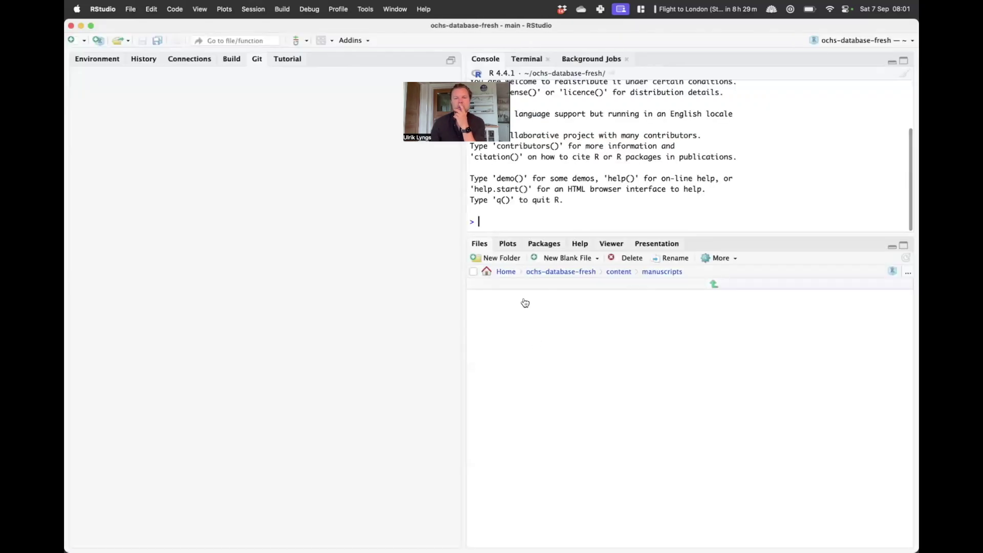
Switch back to the documentation in Safari and check the instruction to open _generation_scripts.R.
key(super+Tab)
key(super+Tab)
key(super+Tab)
key(super+Tab)
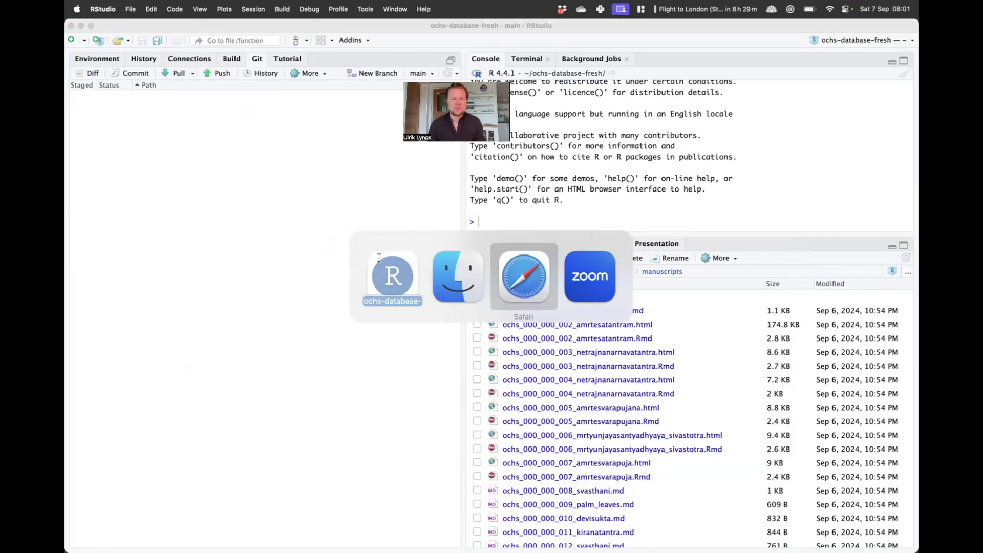
drag(408, 306, 287, 306)
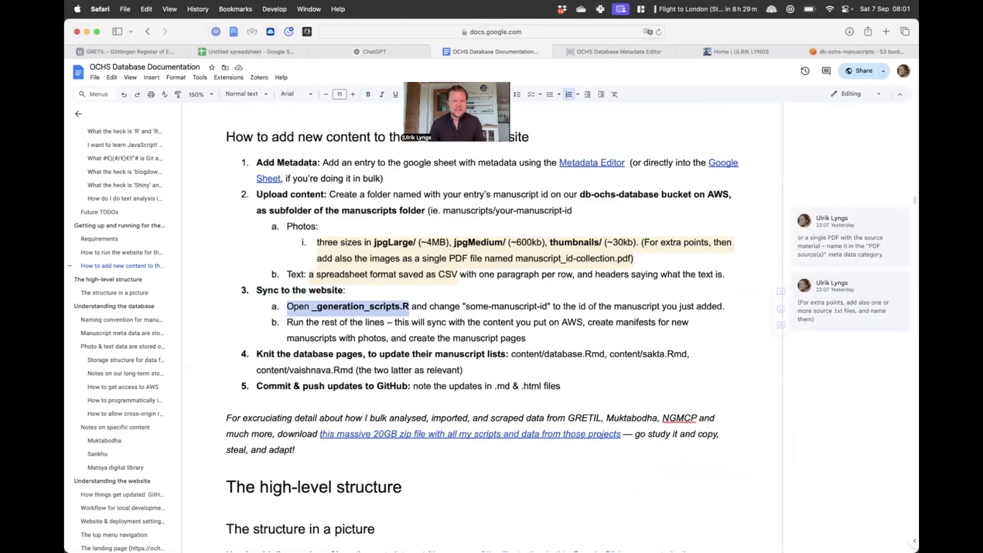
Switch to RStudio, go up to the ochs-database-fresh project folder and open _generation_scripts.R.
key(super+Tab)
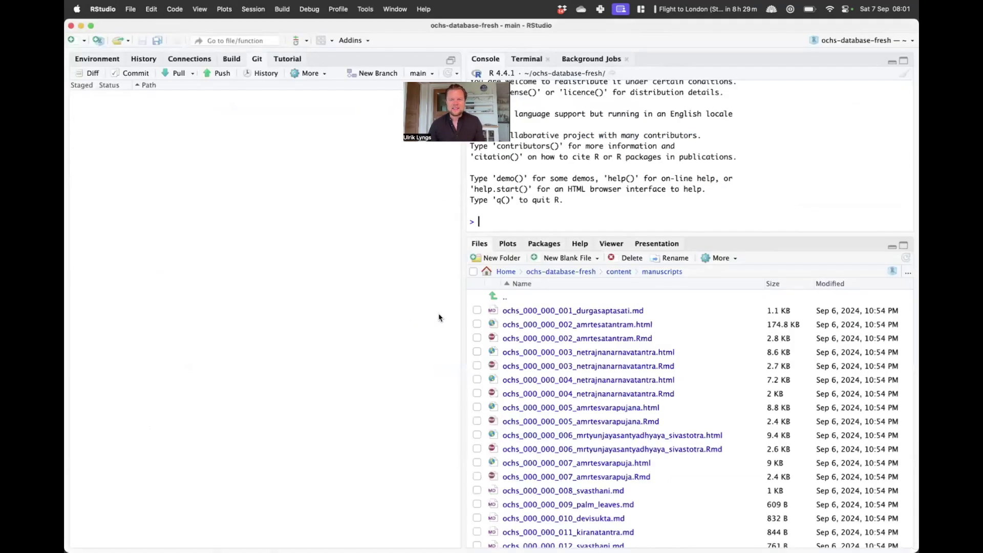
click(503, 298)
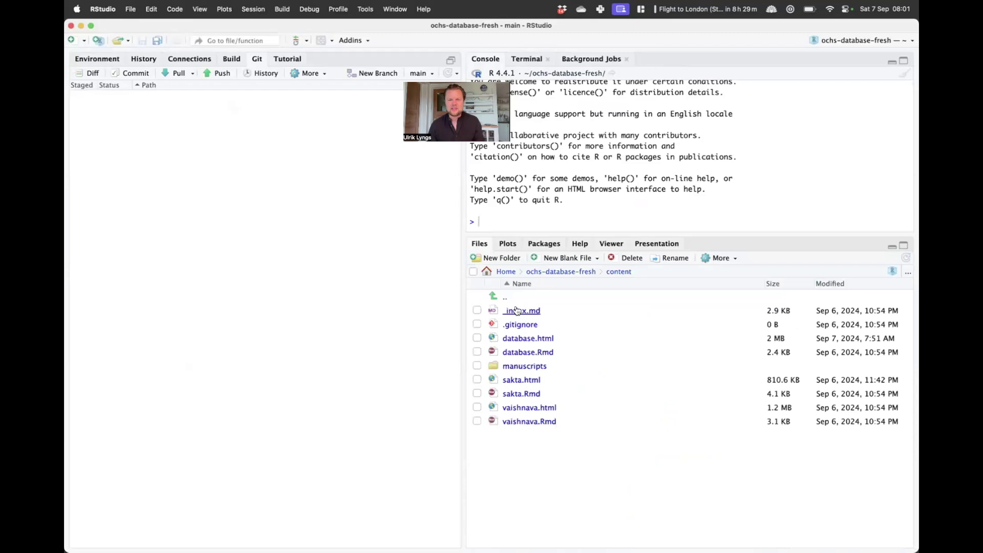
click(505, 297)
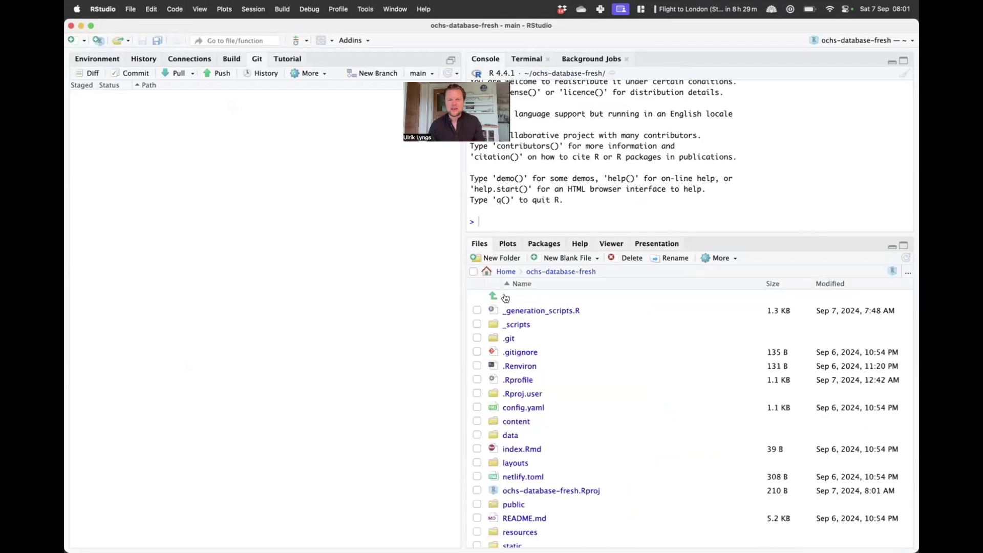
click(533, 312)
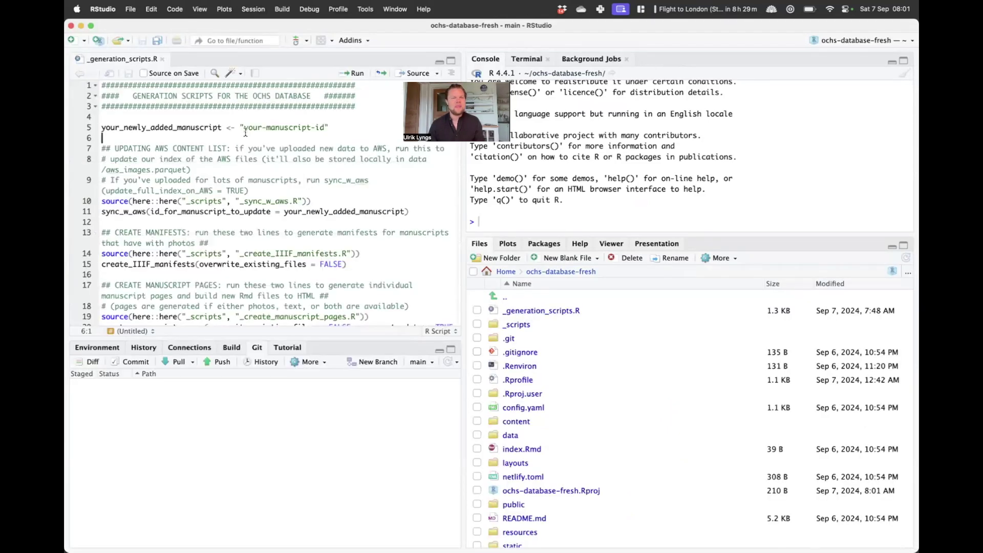
Compare the documentation's "some-manuscript-id" instruction with the placeholder ID in _generation_scripts.R.
key(super+Tab)
drag(546, 307, 467, 308)
key(super+Tab)
click(301, 127)
key(super+Tab)
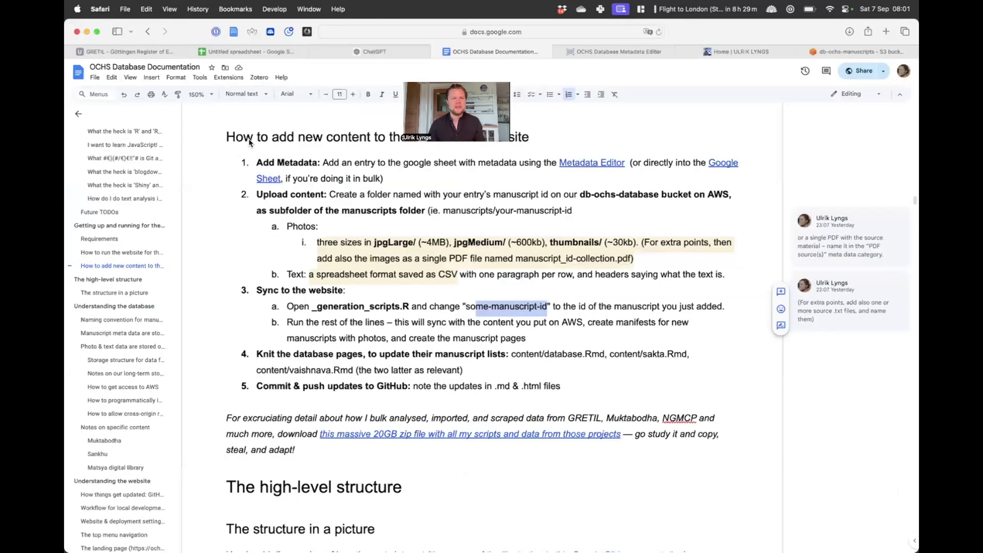
key(super+Tab)
key(super+Tab)
Copy the new manuscript's ID from its S3 folder title and replace "your-manuscript-id" in the script with it.
key(super+9)
drag(301, 119, 100, 112)
key(super+c)
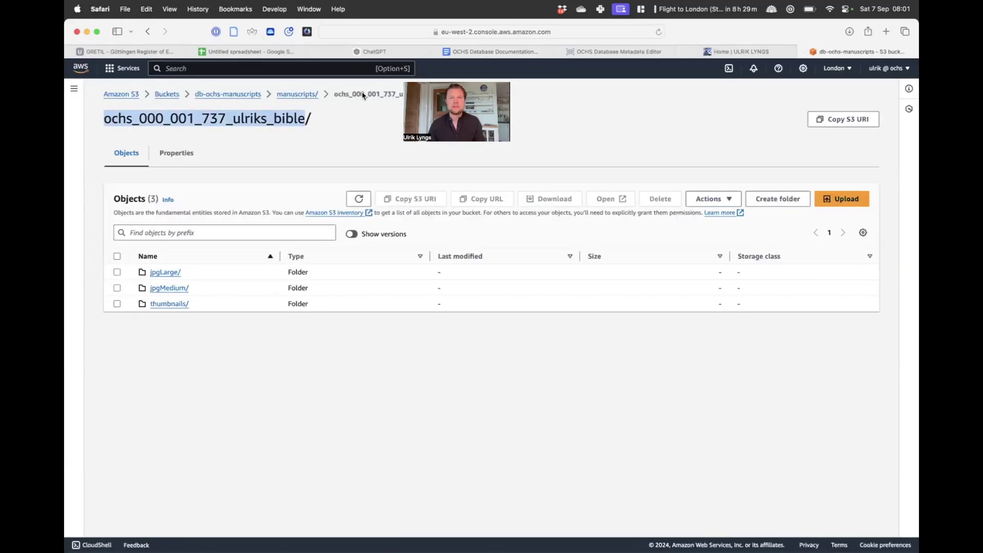
click(496, 55)
key(super+Tab)
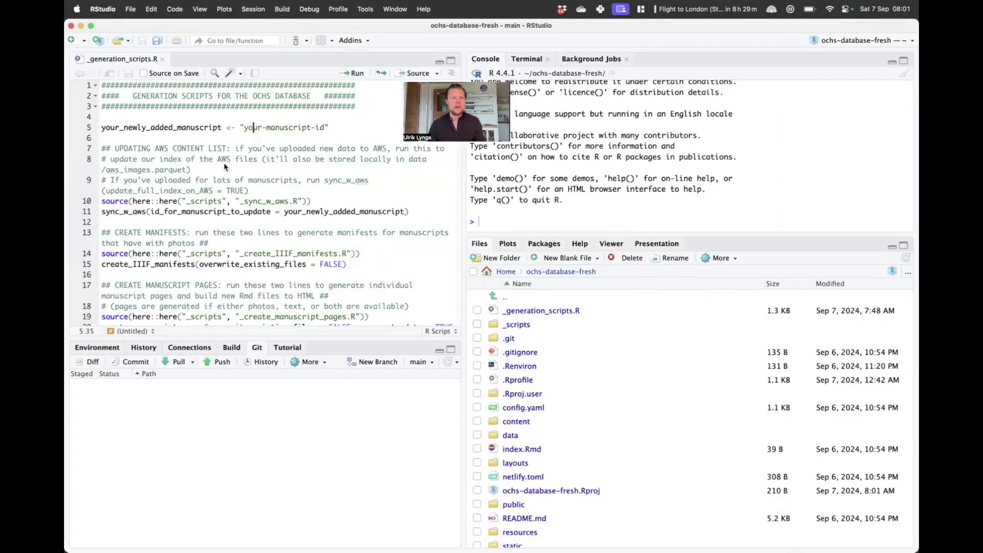
drag(245, 128, 327, 127)
key(super+v)
Run the your_newly_added_manuscript assignment, then source _sync_w_aws.R and run sync_w_aws for that manuscript.
click(102, 127)
key(super+Tab)
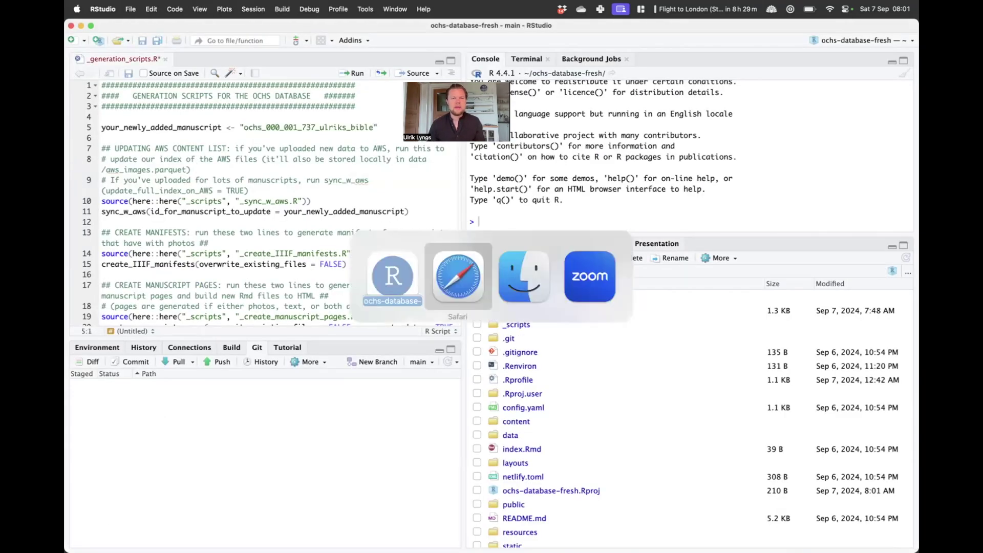
key(super+Tab)
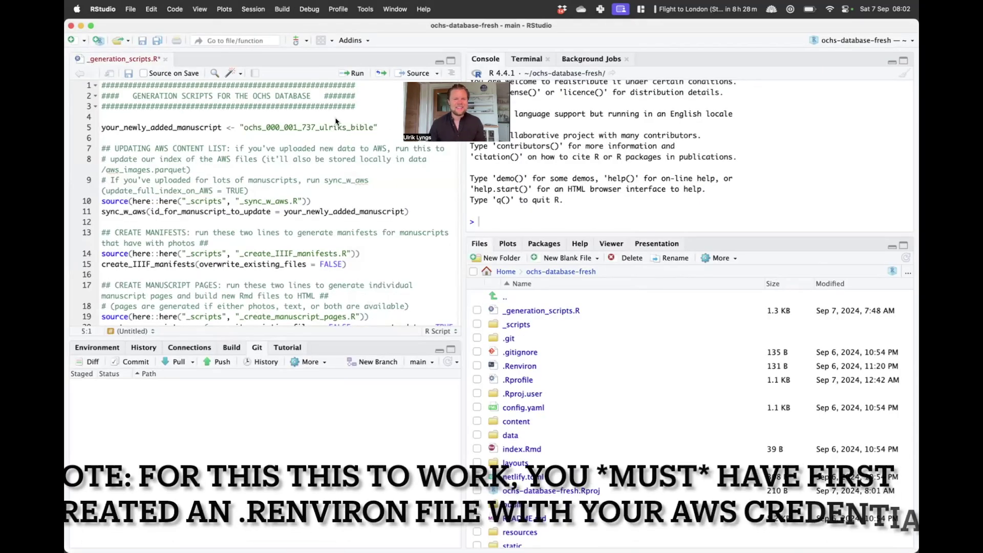
click(355, 73)
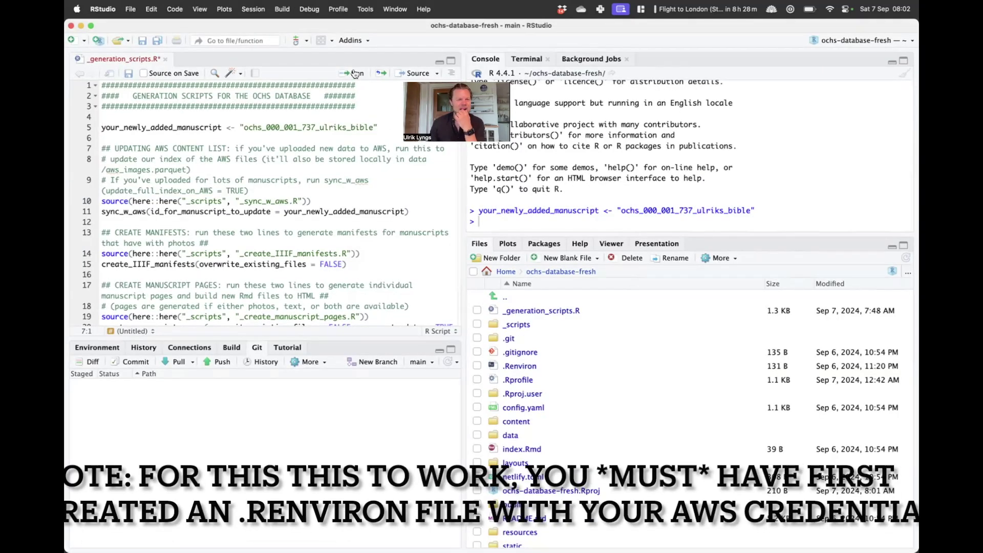
click(355, 74)
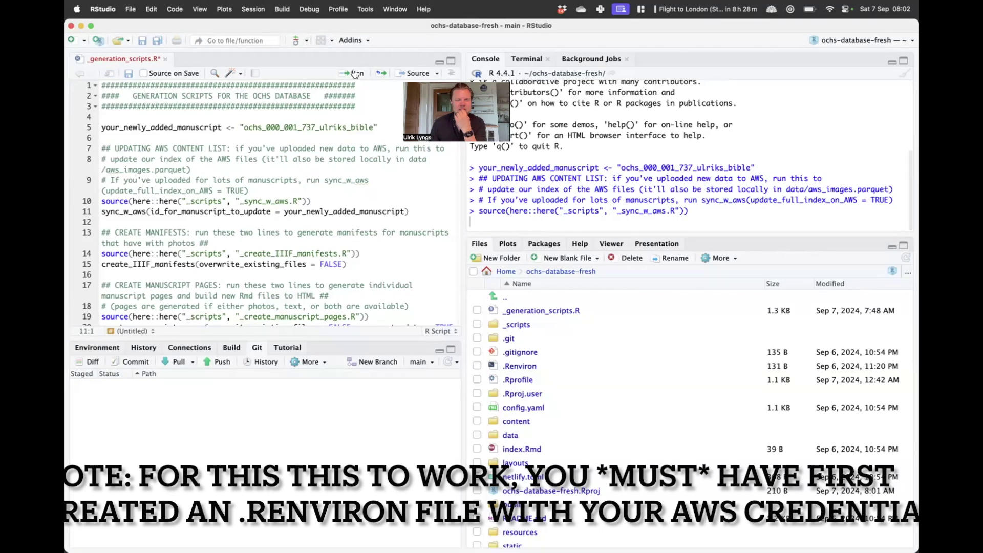
click(355, 73)
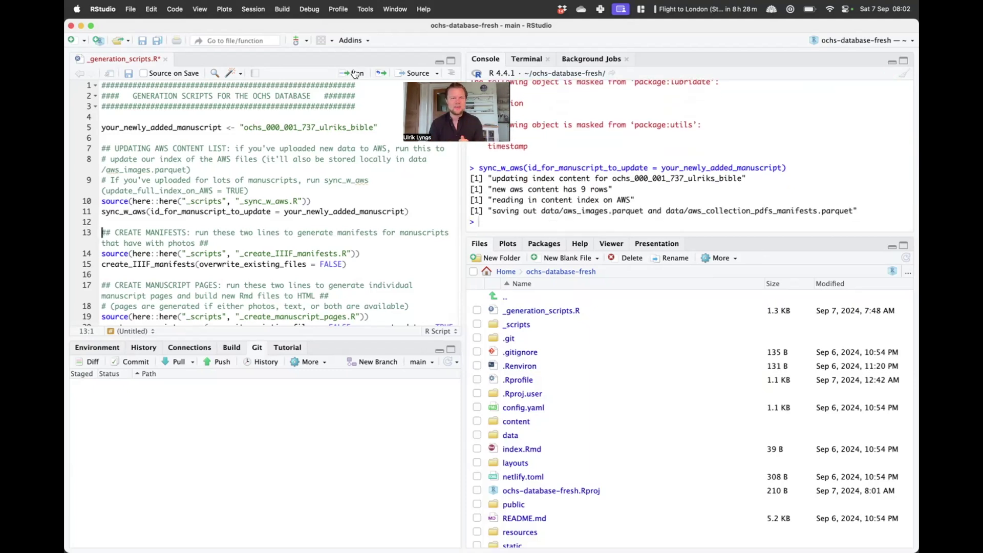
Enlarge the script editor and run the two lines that create the IIIF manifests with overwrite_existing_files = FALSE.
scroll(323, 119, down, 2)
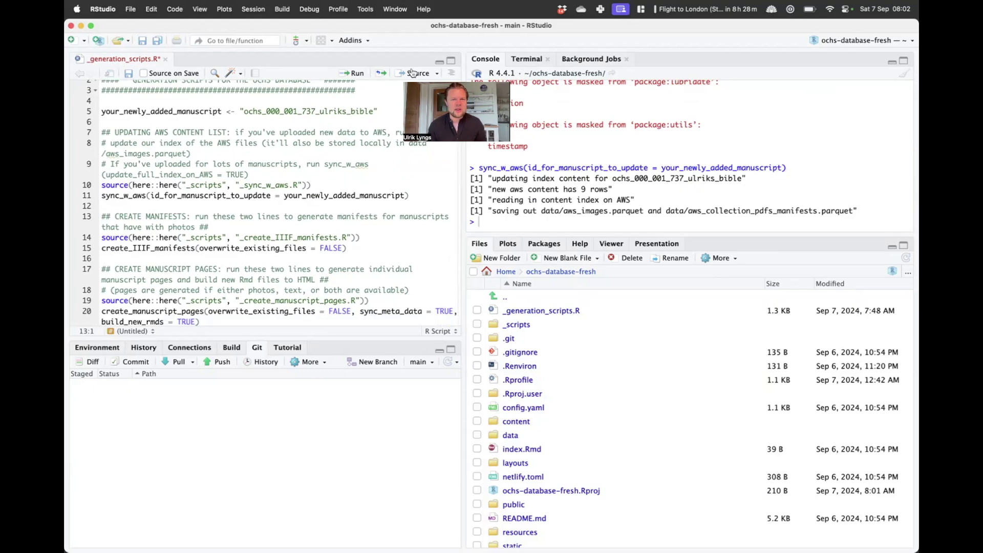
click(451, 61)
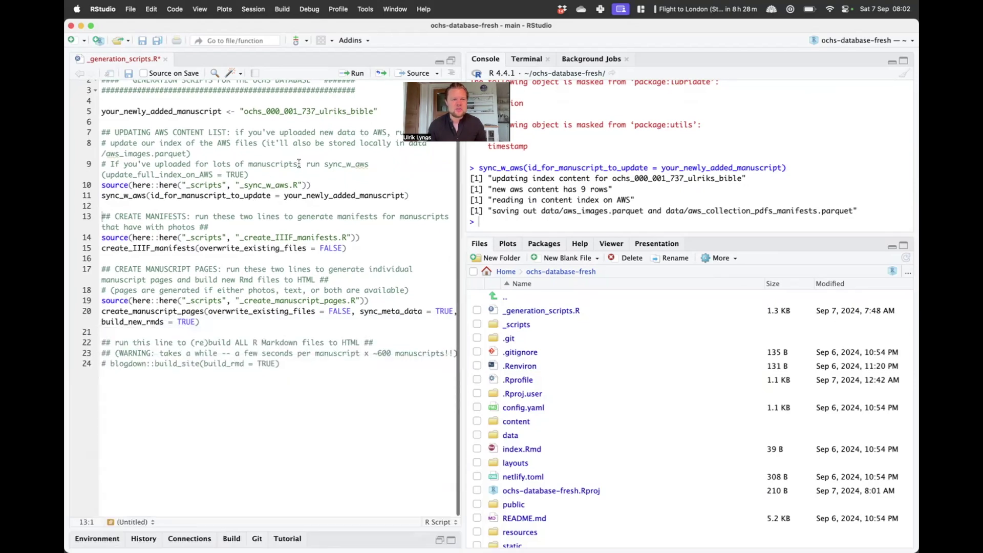
click(355, 75)
click(355, 74)
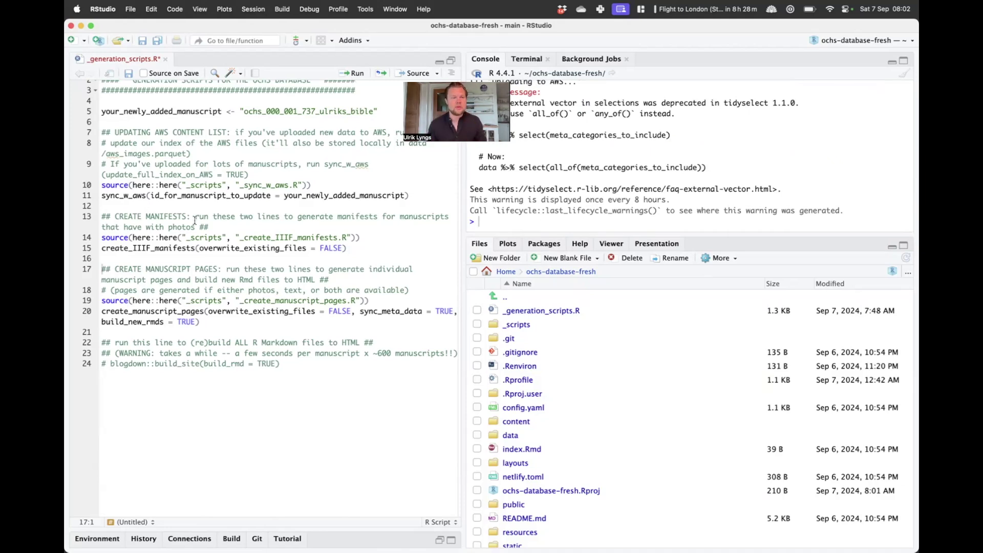
Run the script from line 19 to source _create_manuscript_pages.R and generate the manuscript pages with build_new_rmds = TRUE.
click(128, 280)
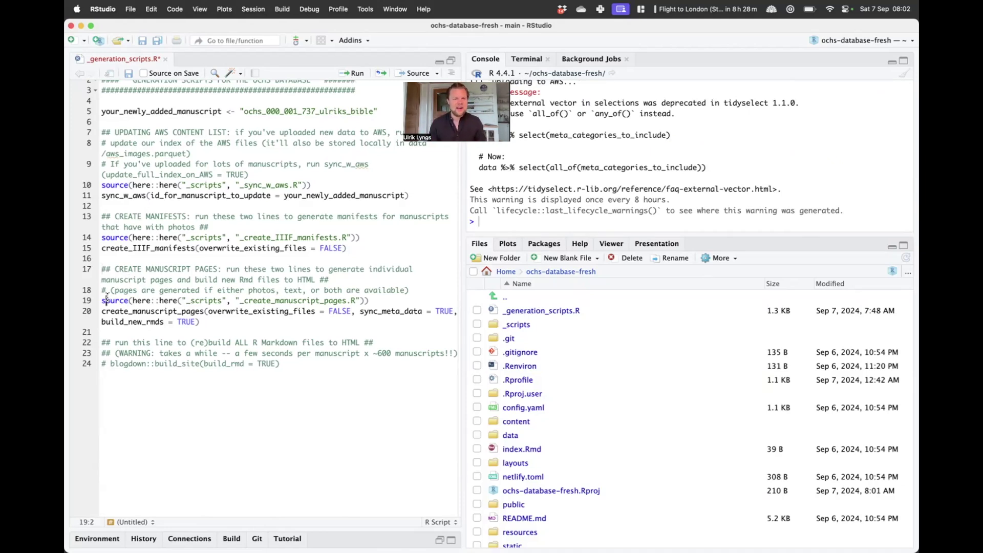
key(Left)
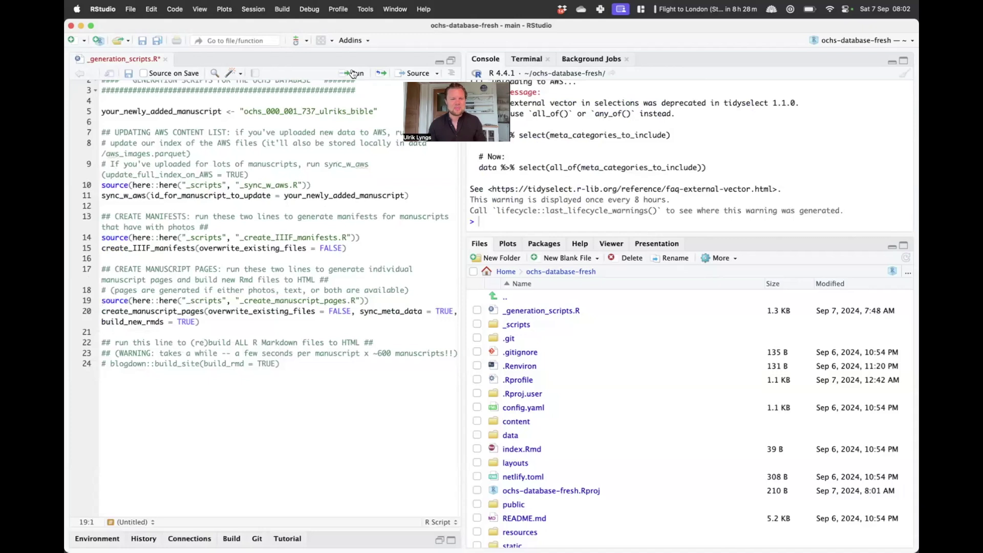
click(353, 73)
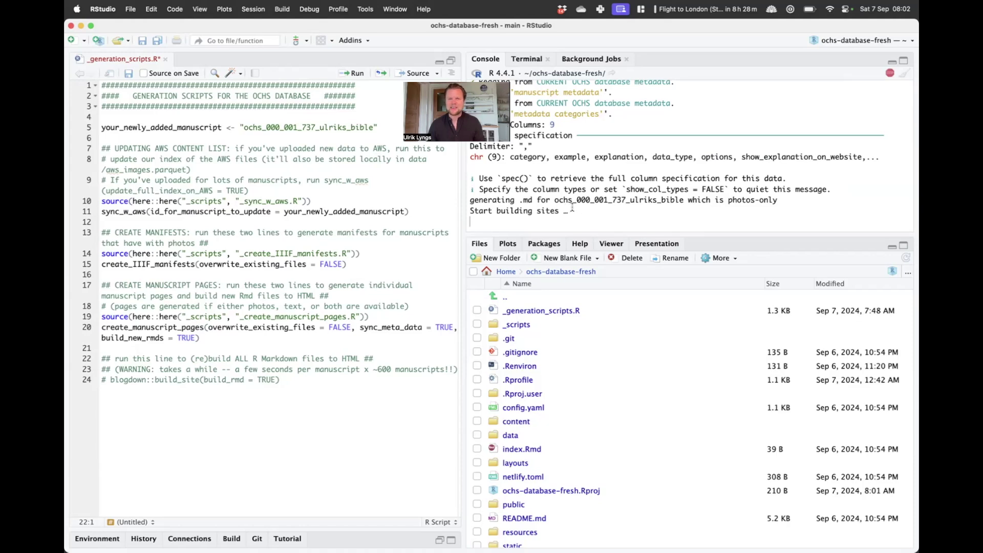
Check the page generation output in the console, then open the new manuscript's .md file from content/manuscripts.
scroll(685, 174, up, 5)
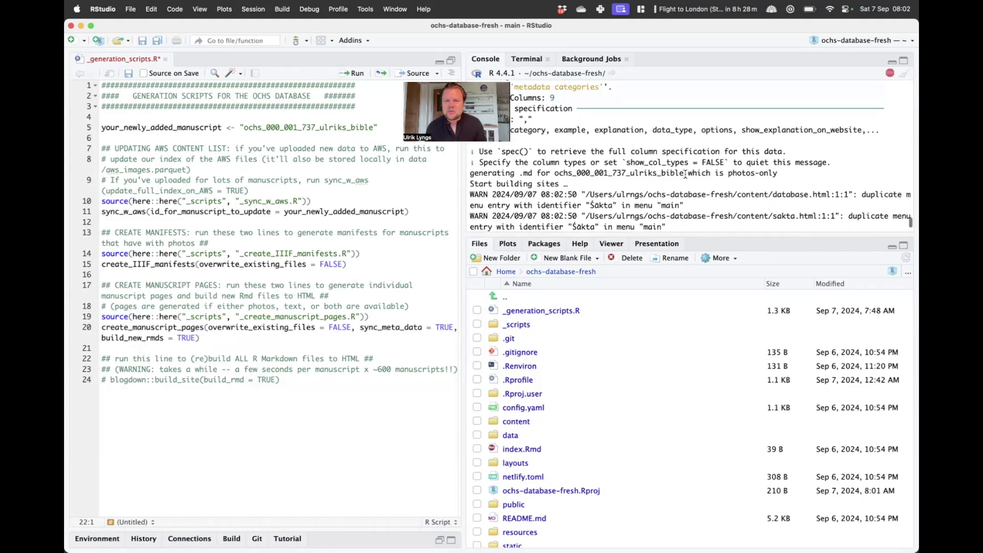
drag(684, 203, 468, 201)
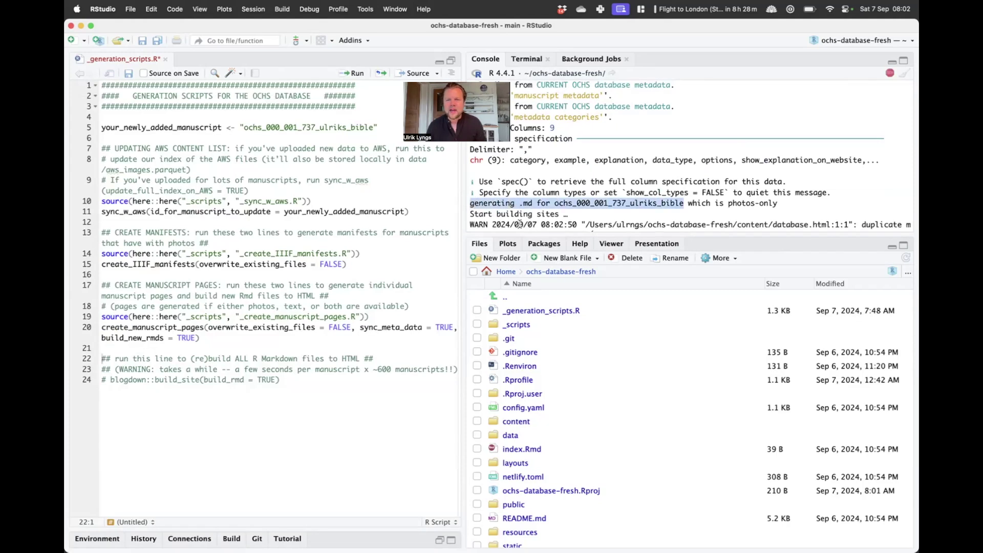
click(511, 421)
click(517, 367)
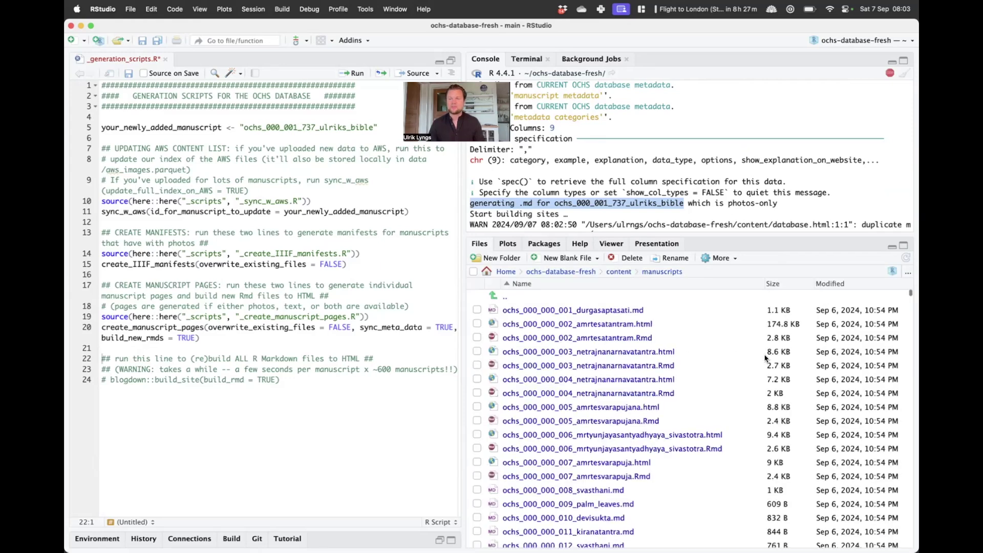
drag(909, 295, 909, 323)
scroll(904, 386, down, 15)
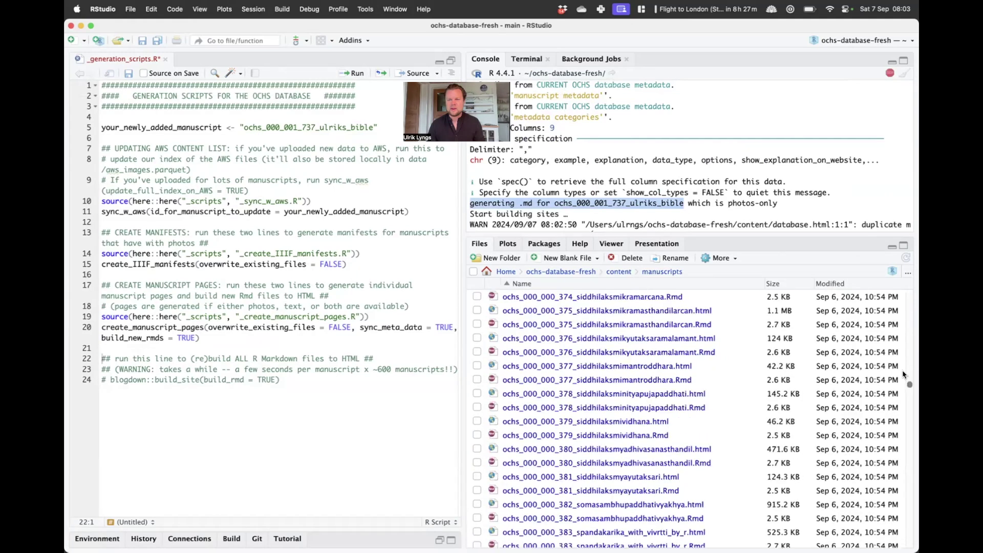
click(353, 119)
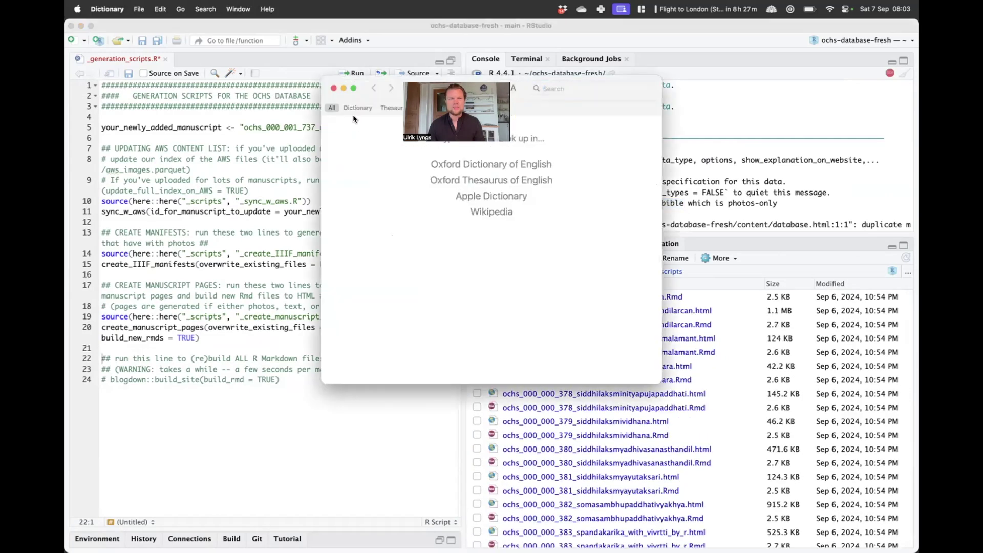
click(334, 89)
scroll(691, 418, down, 3)
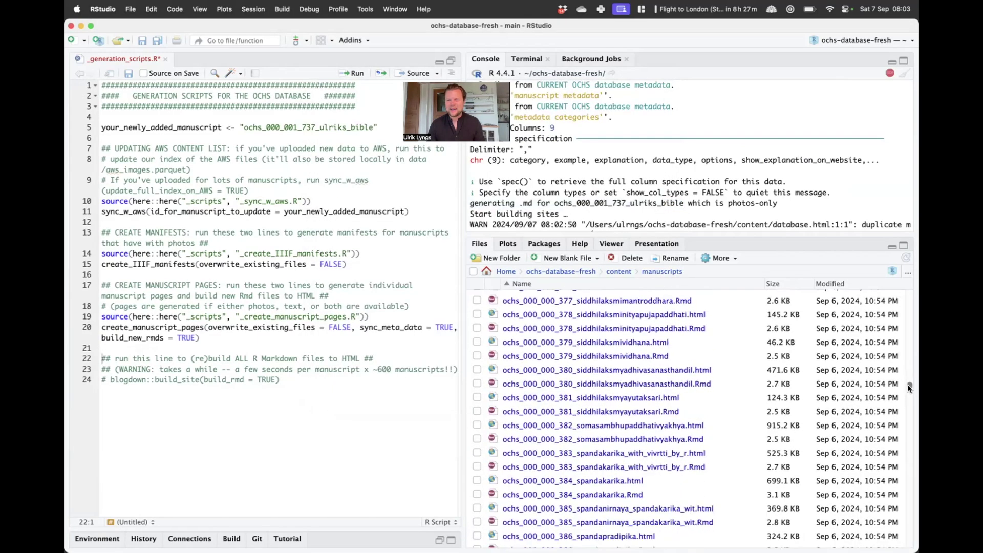
scroll(909, 431, down, 20)
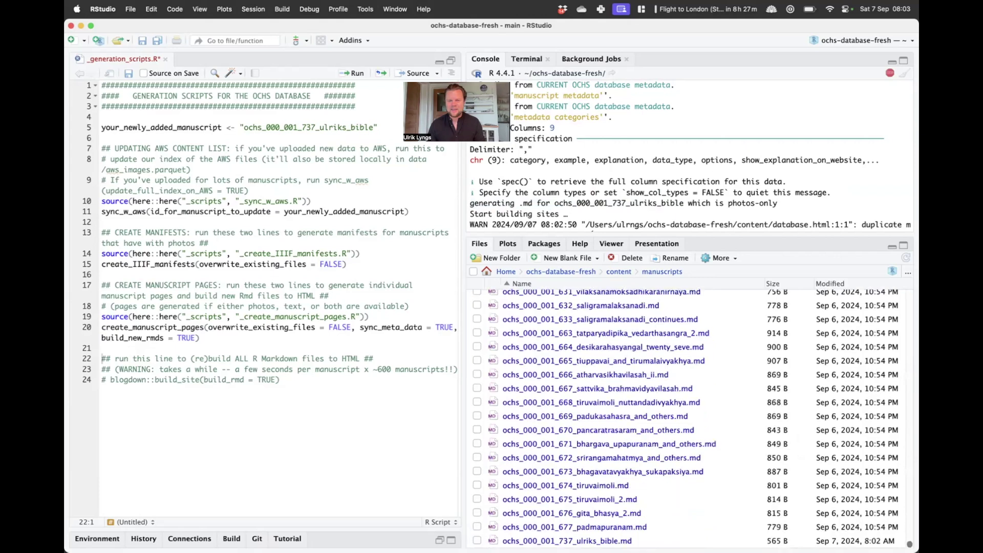
click(603, 541)
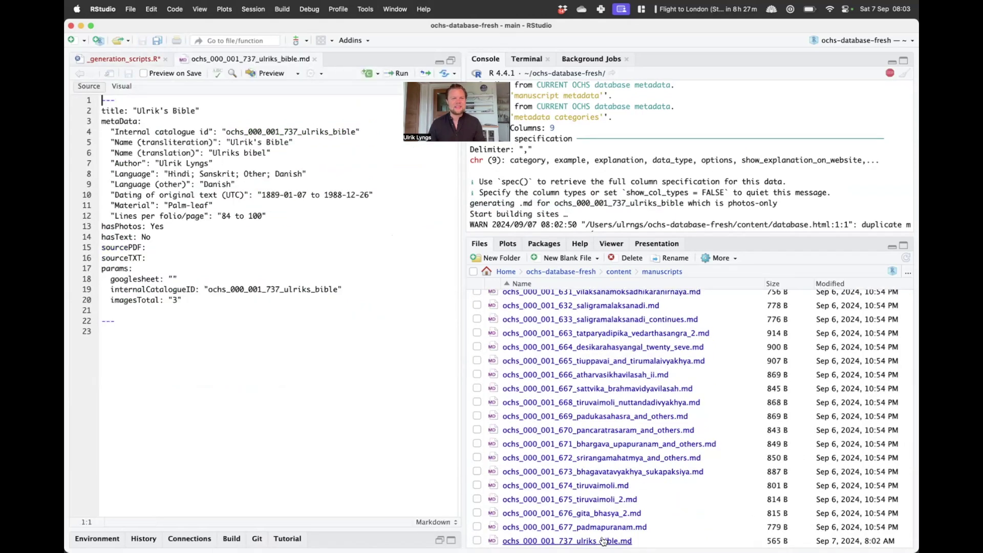
Show the project's Git changes and select the new manuscript's .md file there.
click(163, 332)
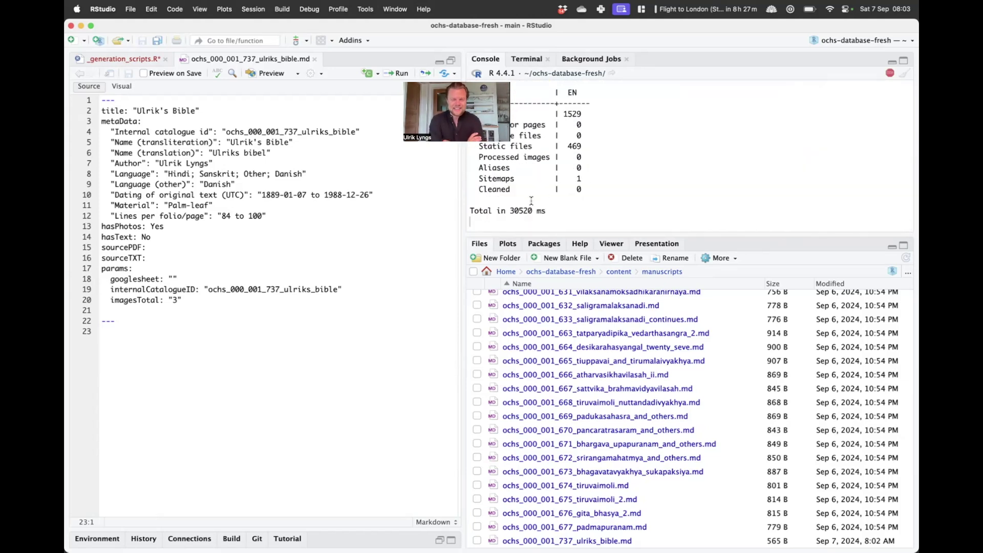
click(258, 539)
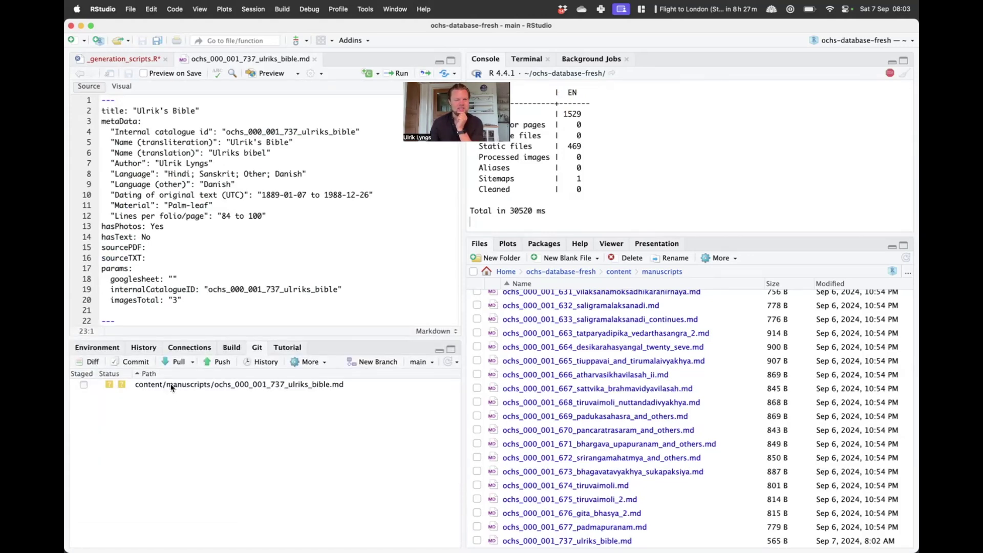
click(171, 388)
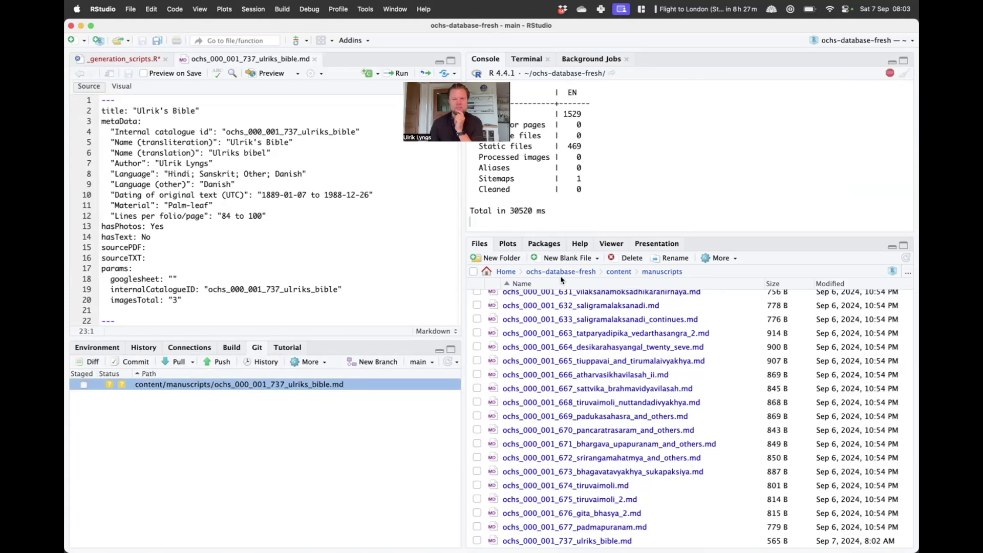
Review the "Sync to the website" and "Knit the database pages" steps in the documentation in Safari.
key(super+Tab)
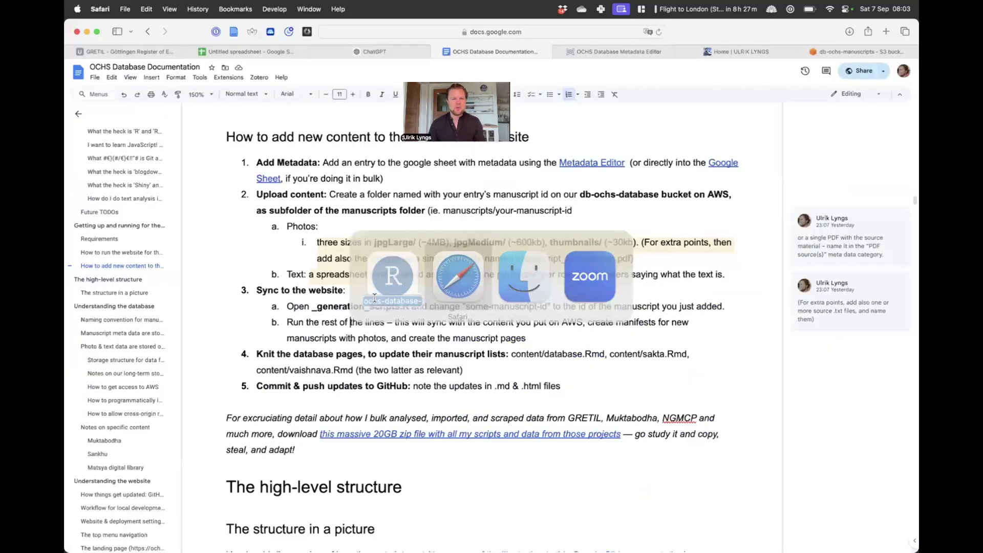
click(357, 291)
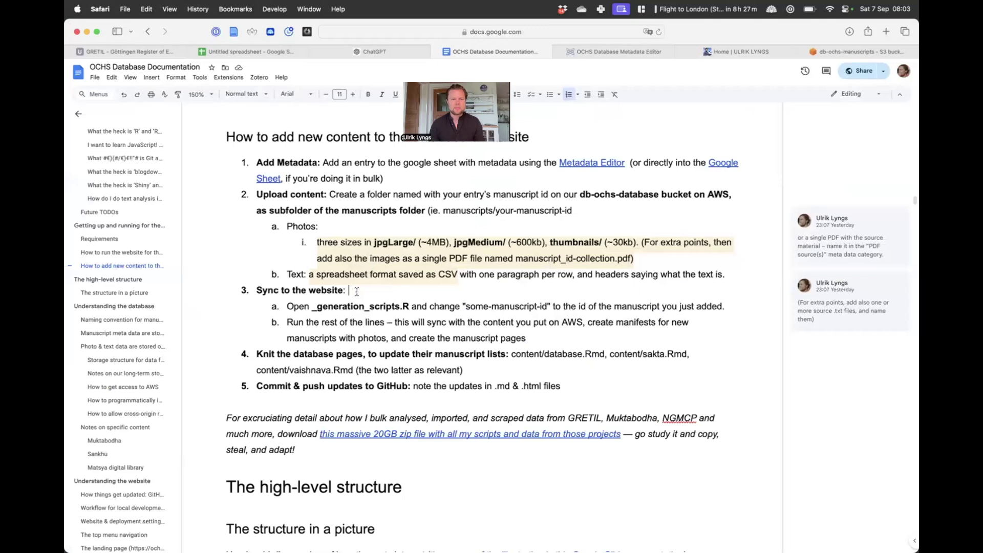
drag(527, 338, 286, 306)
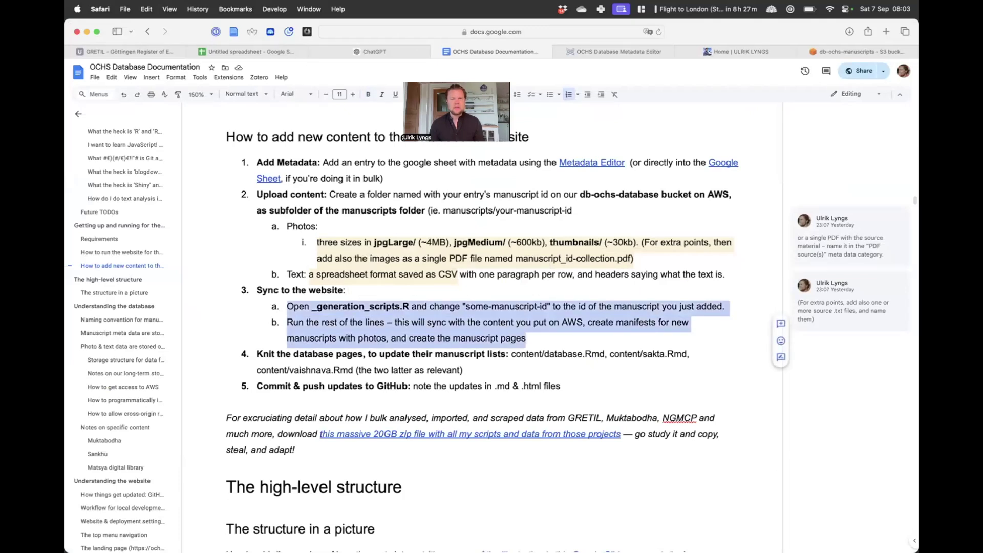
scroll(315, 334, down, 3)
click(334, 294)
key(alt+Right)
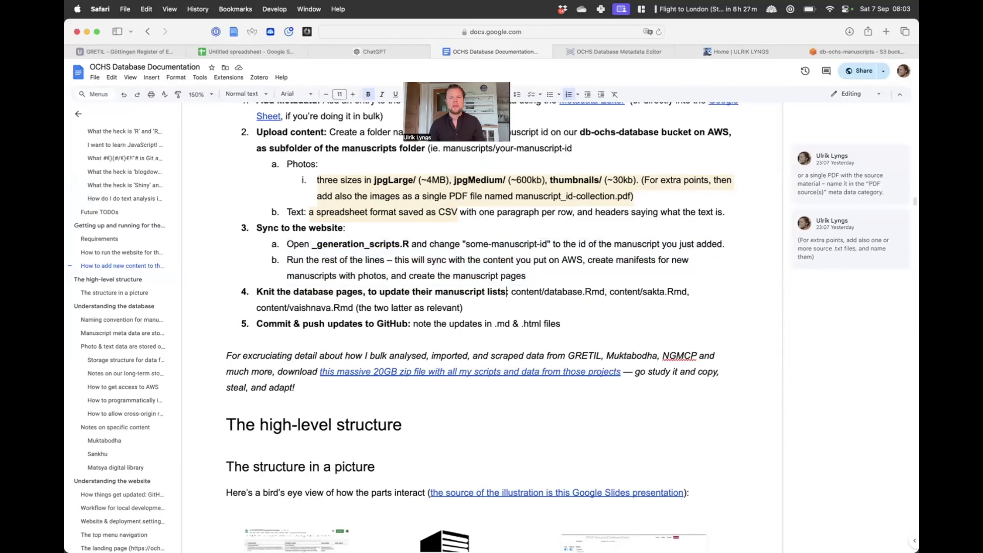
key(super+shift+Left)
In RStudio, open database.Rmd from the project's content folder and knit it.
key(super+Tab)
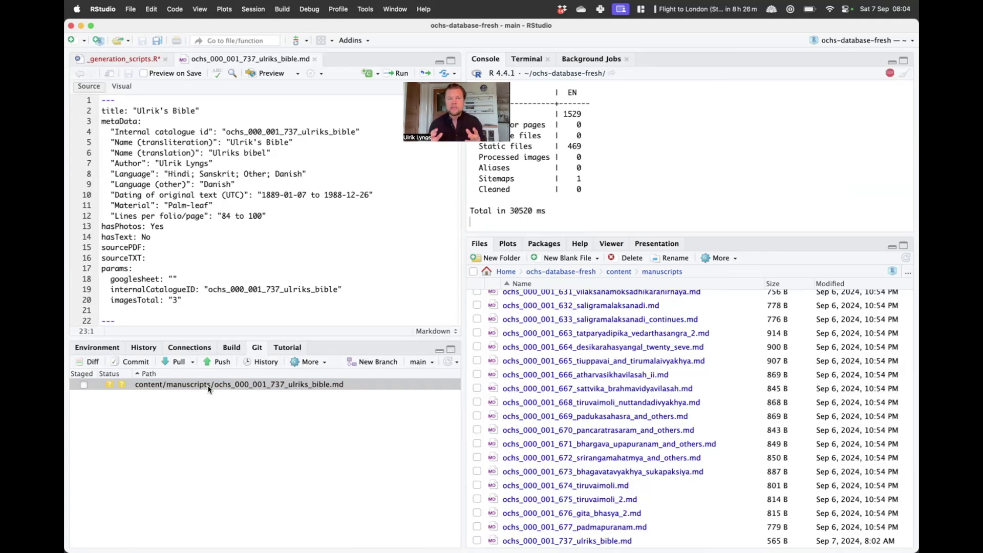
scroll(902, 501, up, 15)
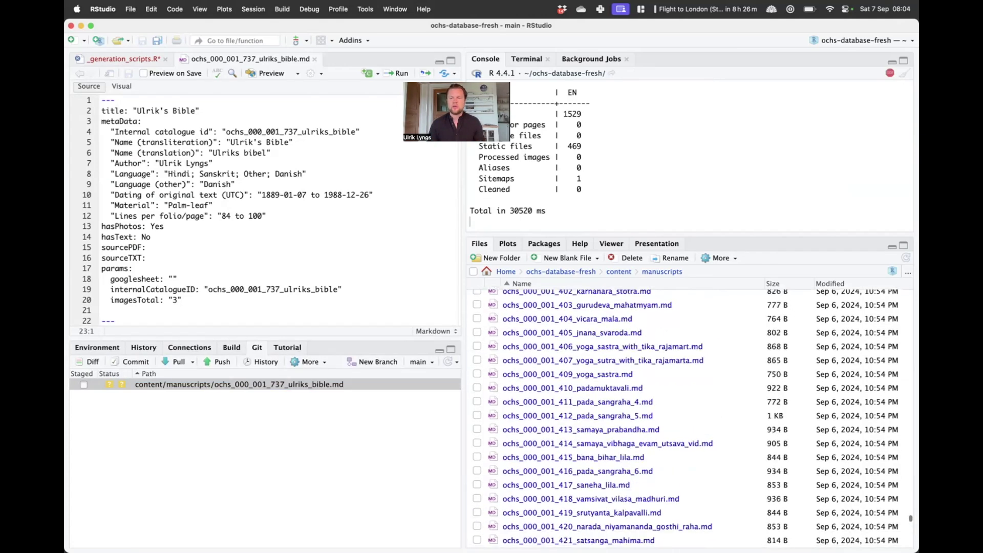
scroll(908, 512, up, 5)
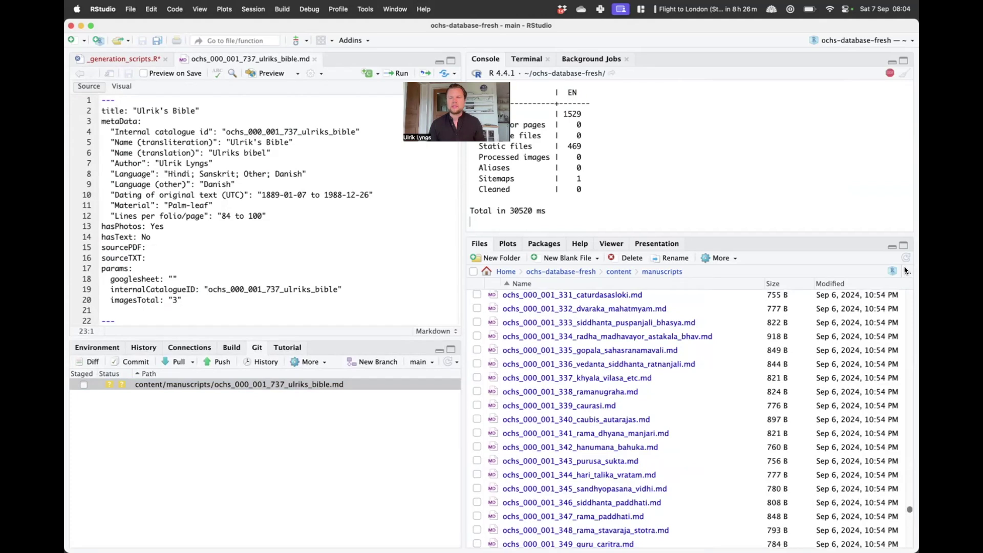
scroll(905, 270, up, 20)
click(505, 300)
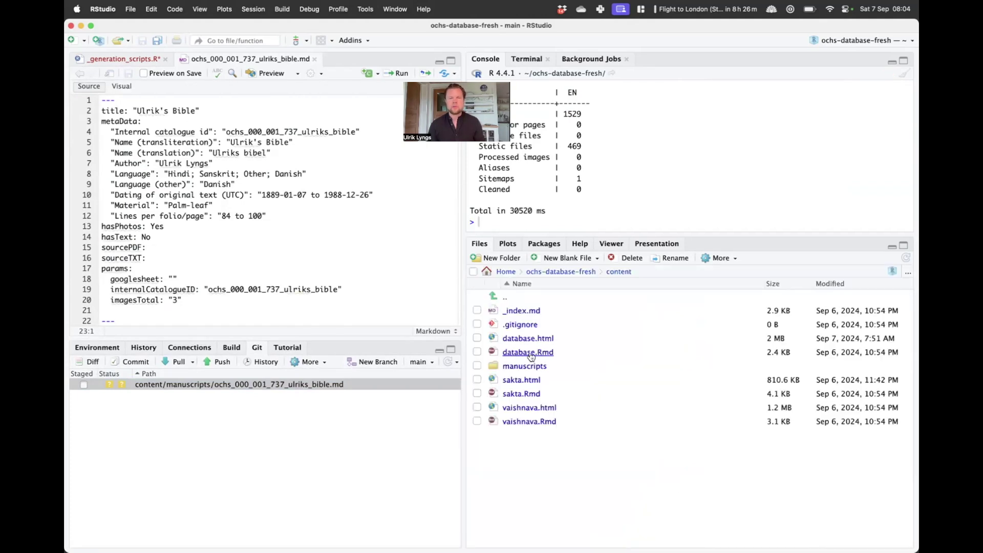
click(528, 353)
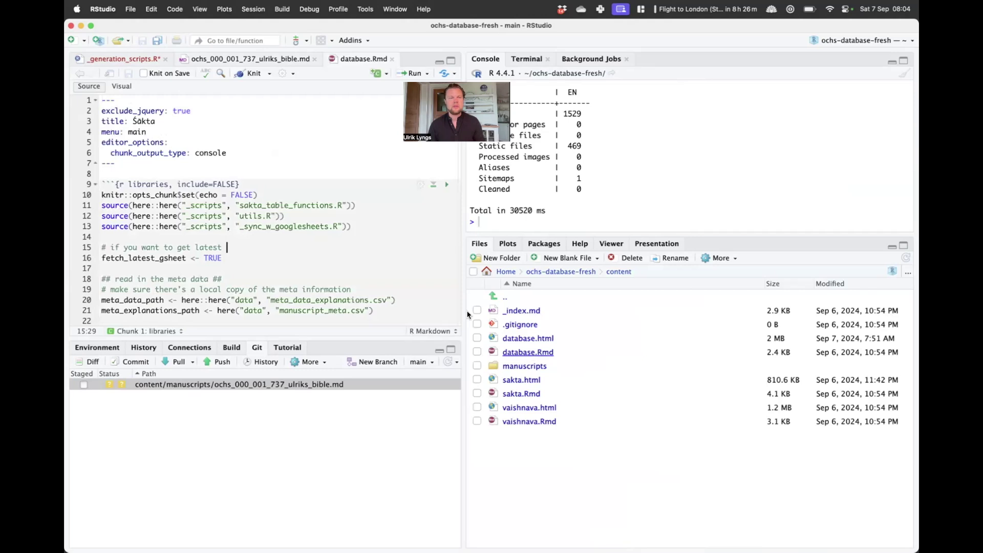
click(243, 74)
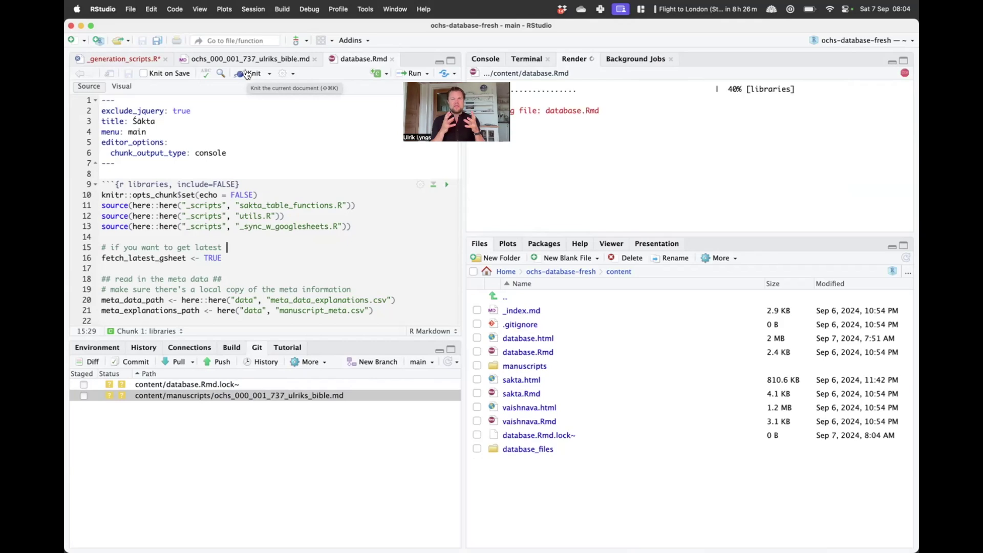
Enlarge the source editor and review the code in database.Rmd that reads the metadata and generates the manuscript table.
click(451, 59)
scroll(340, 248, down, 8)
scroll(340, 247, down, 3)
scroll(290, 279, up, 8)
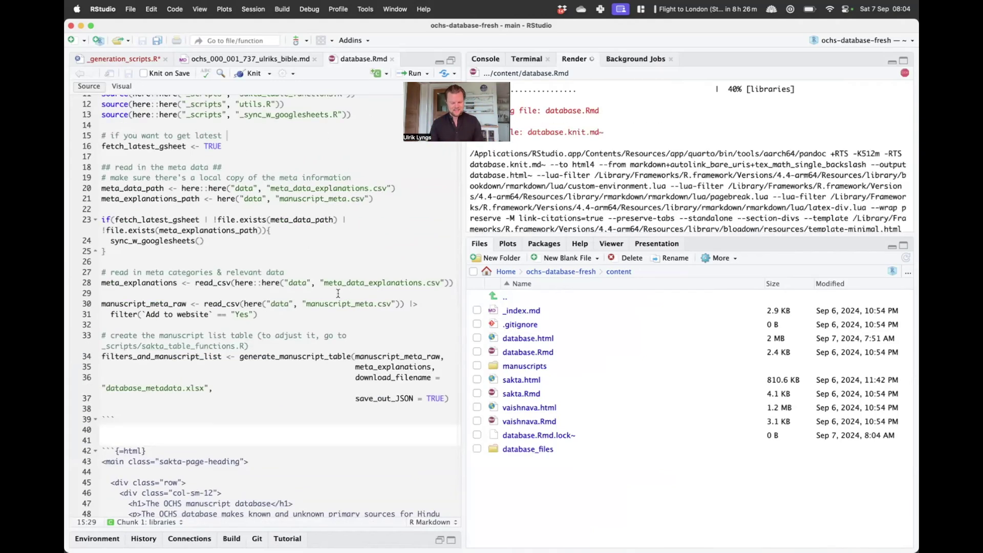
key(super+Tab)
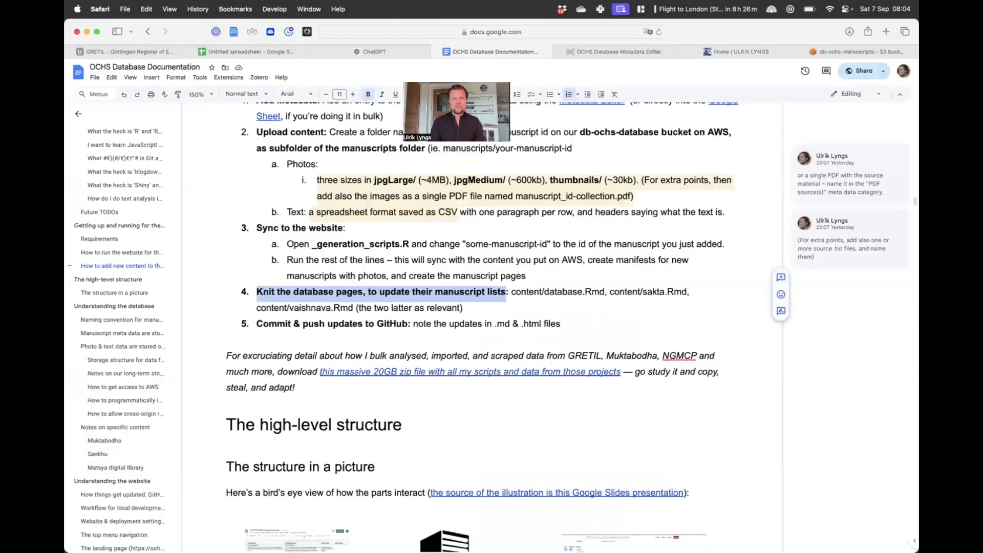
key(super+t)
text(ochs)
key(Return)
click(472, 239)
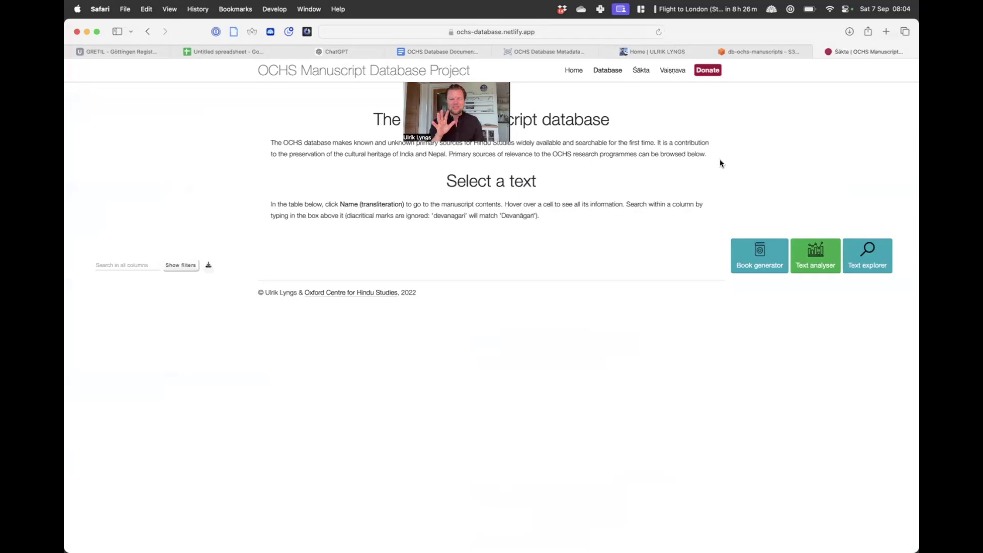
key(super+Tab)
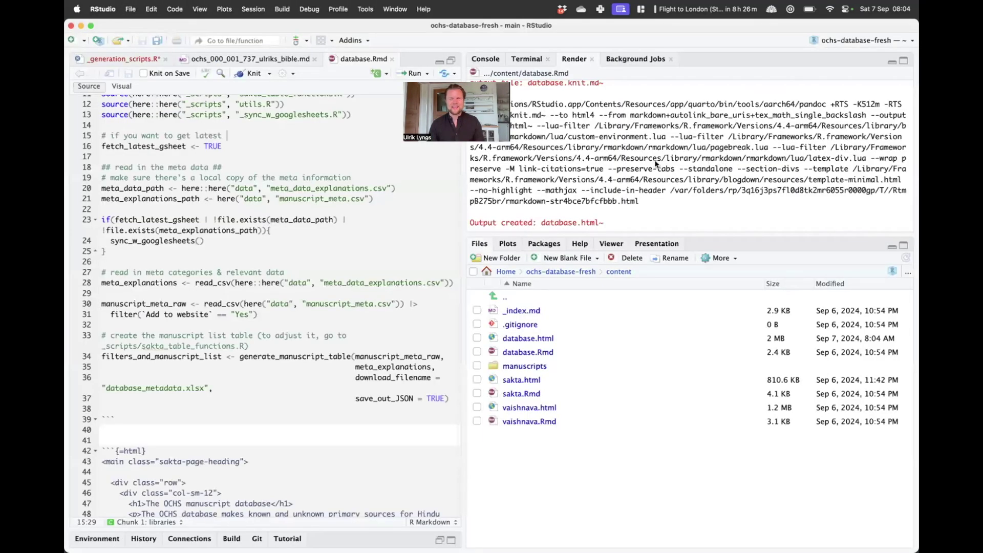
key(super+Tab)
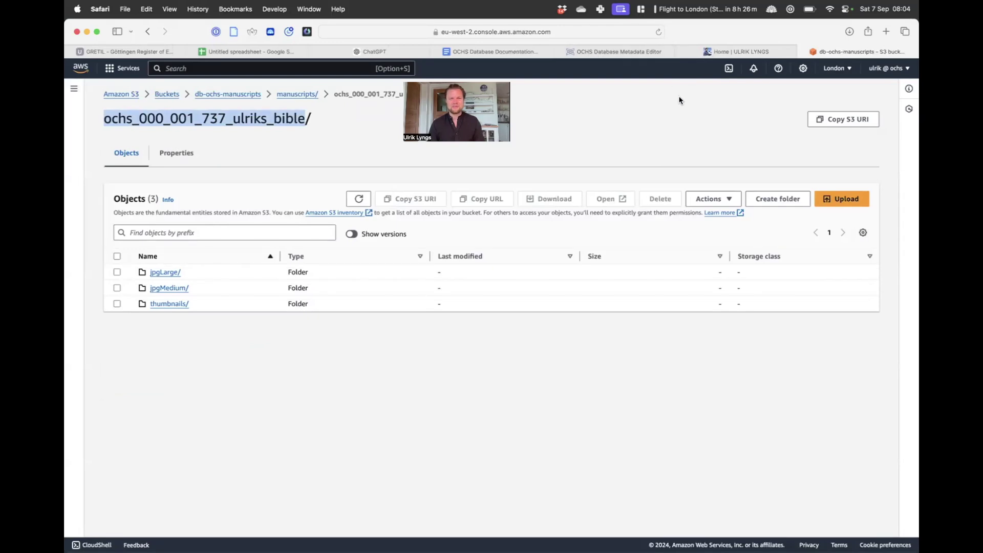
Open RStudio's local website preview in Safari and go to the Database page.
key(super+Tab)
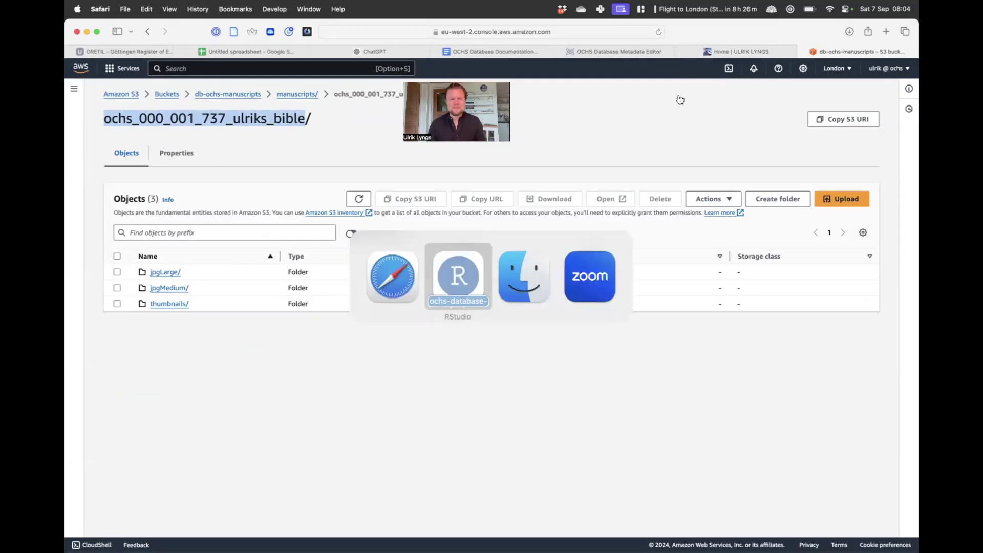
drag(556, 232, 507, 260)
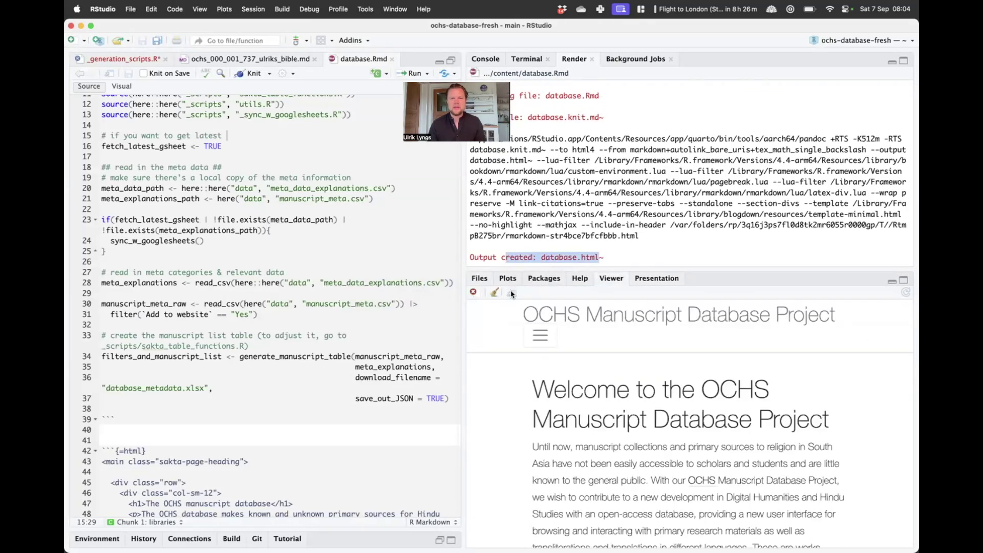
click(511, 293)
click(489, 246)
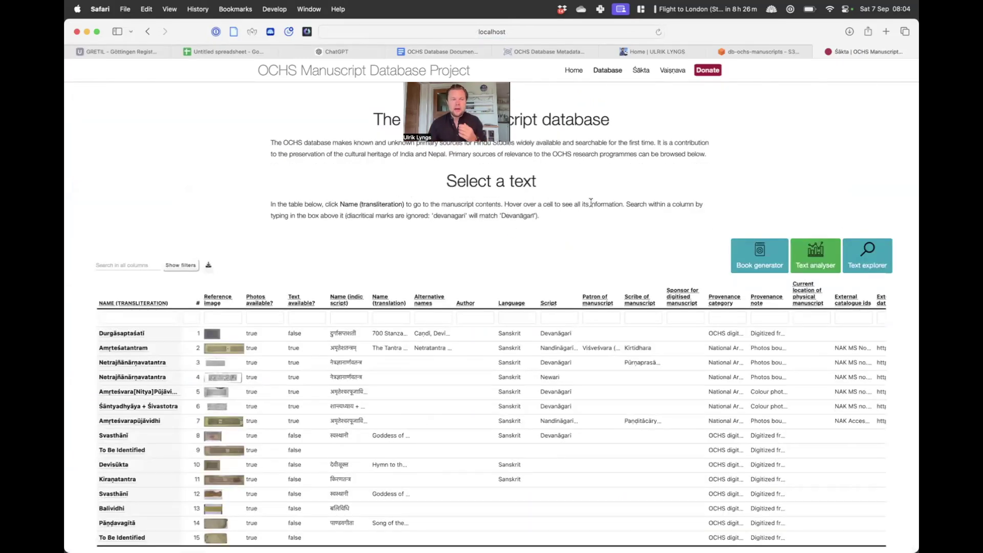
Go to page 105 of the manuscript table, open the new manuscript's entry, and examine its metadata and photos.
scroll(125, 252, down, 3)
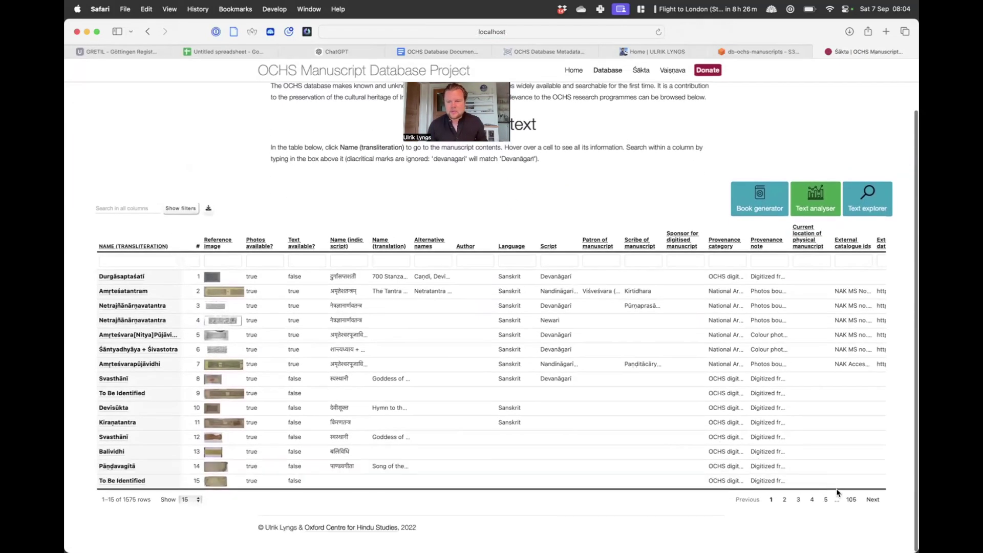
click(849, 501)
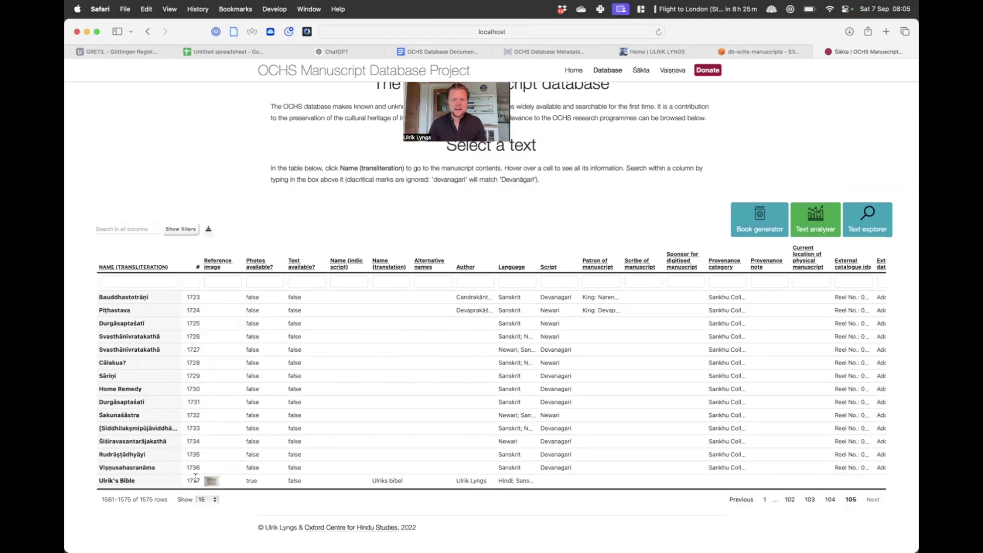
click(117, 482)
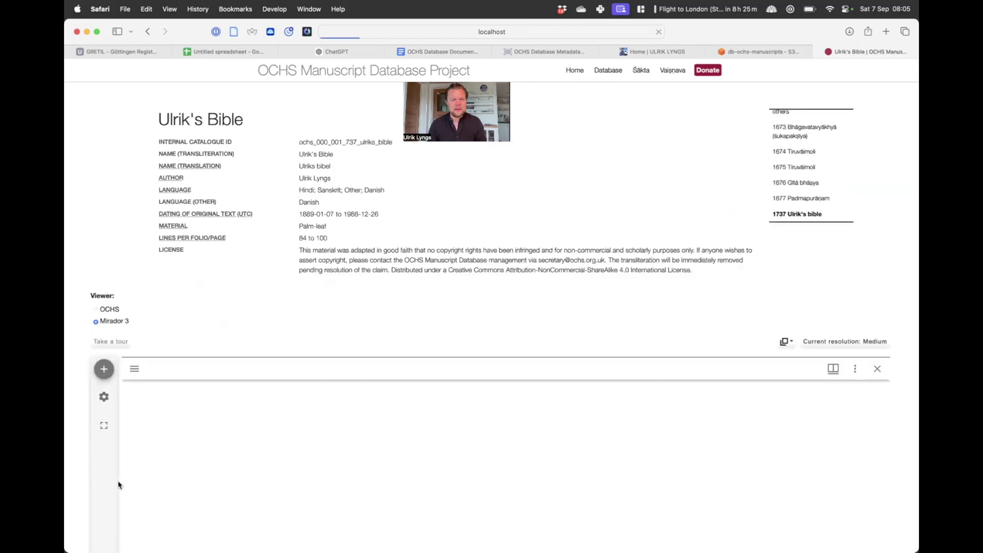
scroll(273, 257, down, 3)
scroll(287, 263, up, 1)
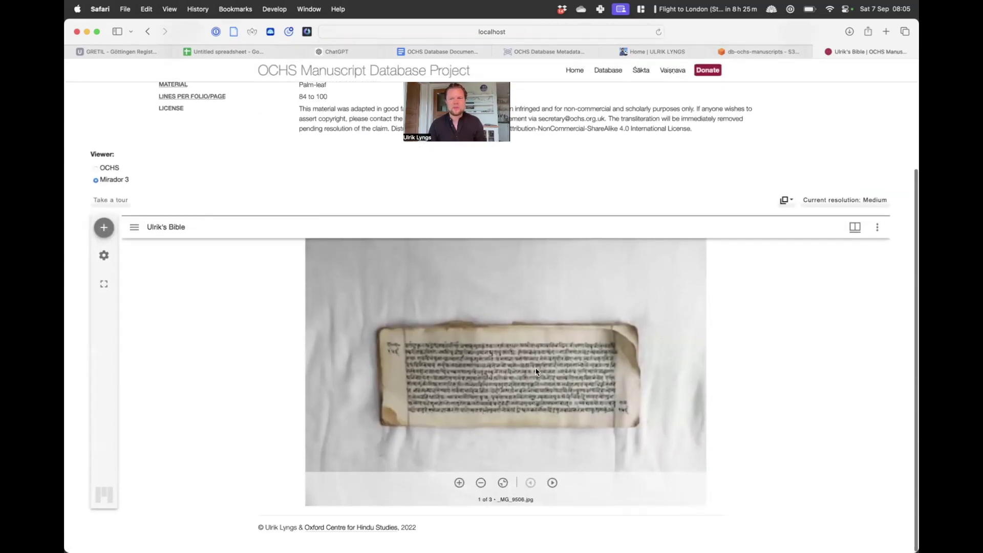
Set the manuscript photos to High resolution in Mirador 3, and switch to the OCHS viewer to inspect them.
click(852, 201)
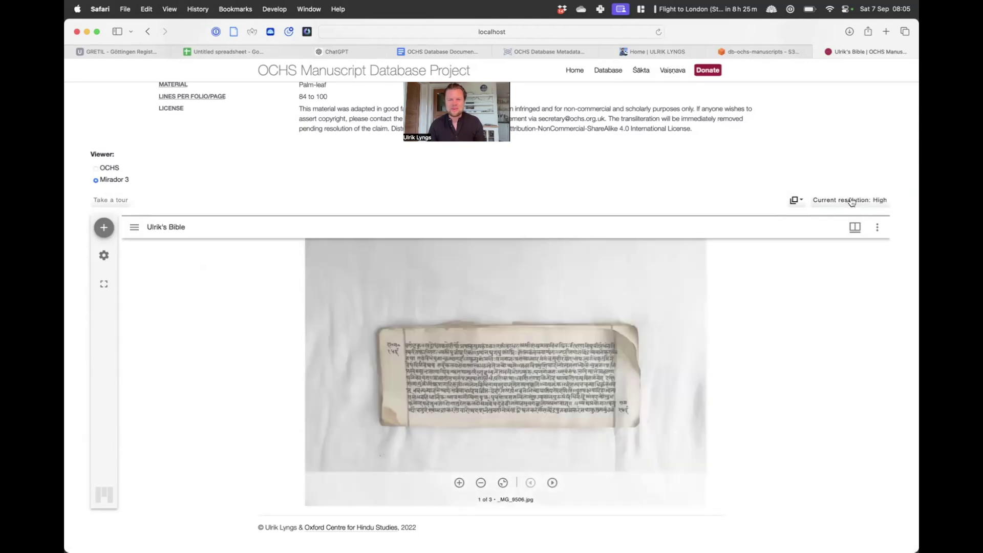
click(852, 200)
click(851, 201)
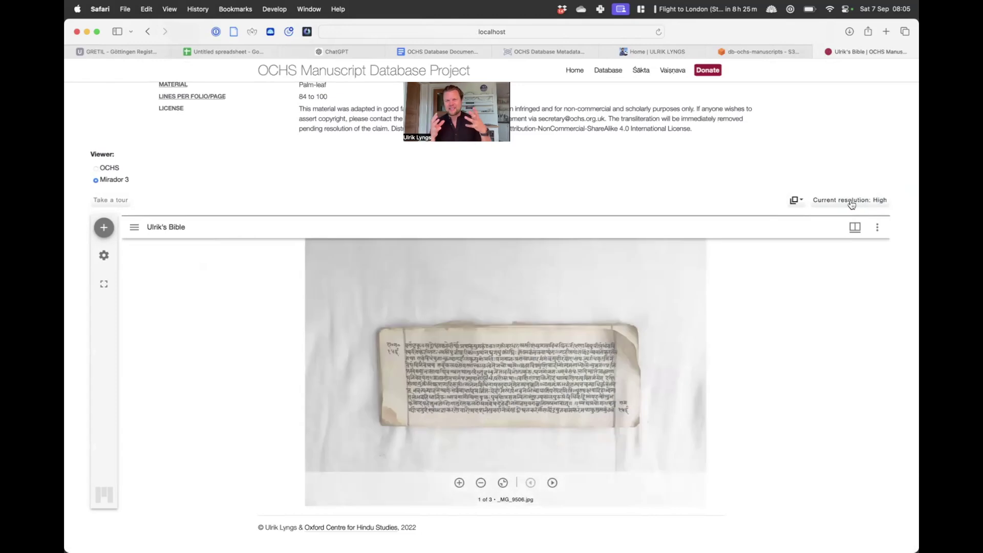
click(106, 171)
mouse_move(378, 377)
mouse_down()
mouse_move(374, 386)
mouse_move(321, 325)
mouse_move(377, 386)
mouse_up()
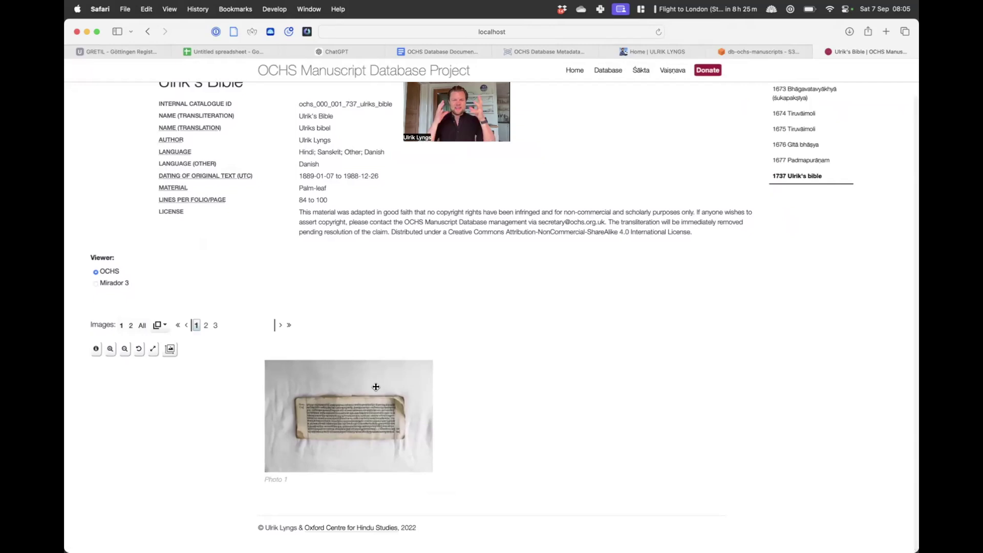
Check the documentation's upload steps, and delete the new manuscript's .md file from content/manuscripts in RStudio.
click(439, 52)
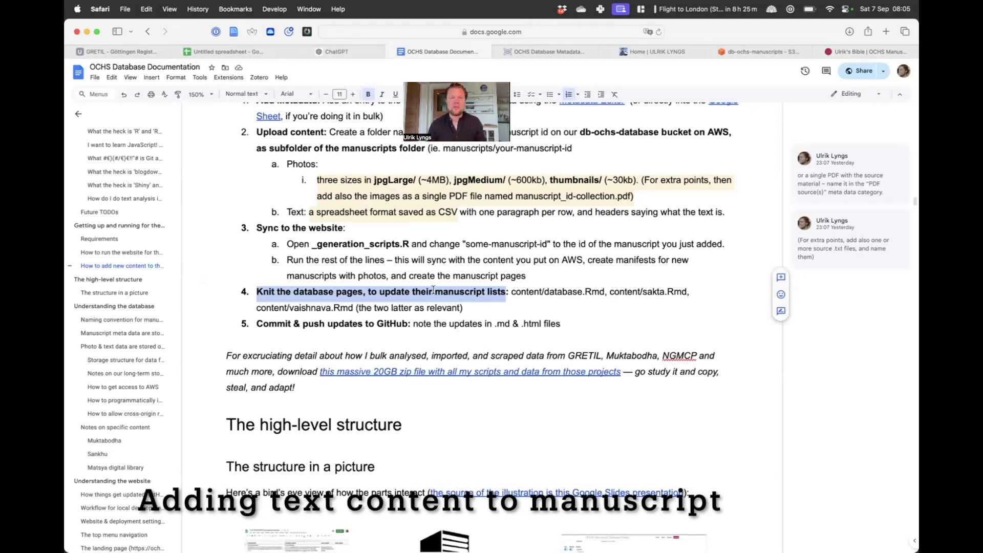
scroll(423, 212, up, 2)
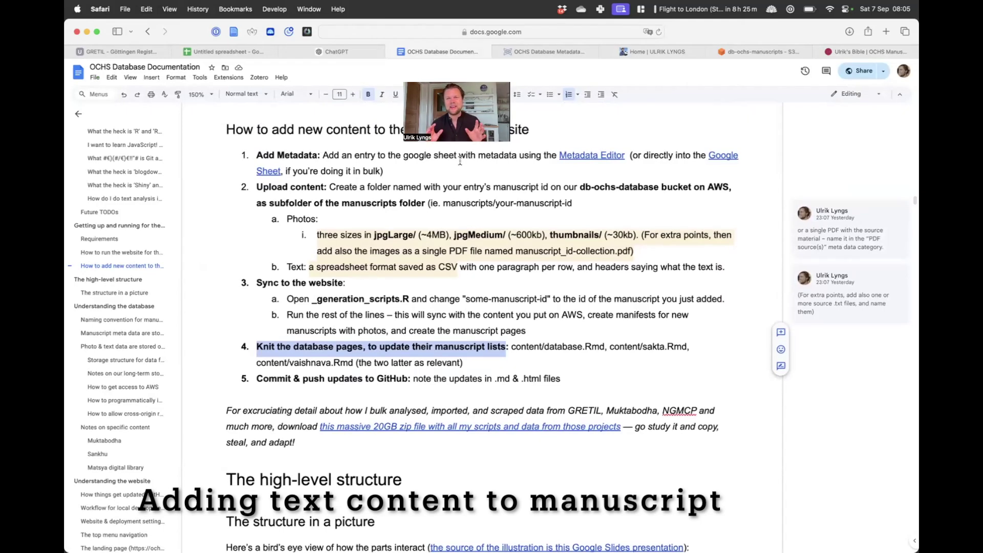
key(super+Tab)
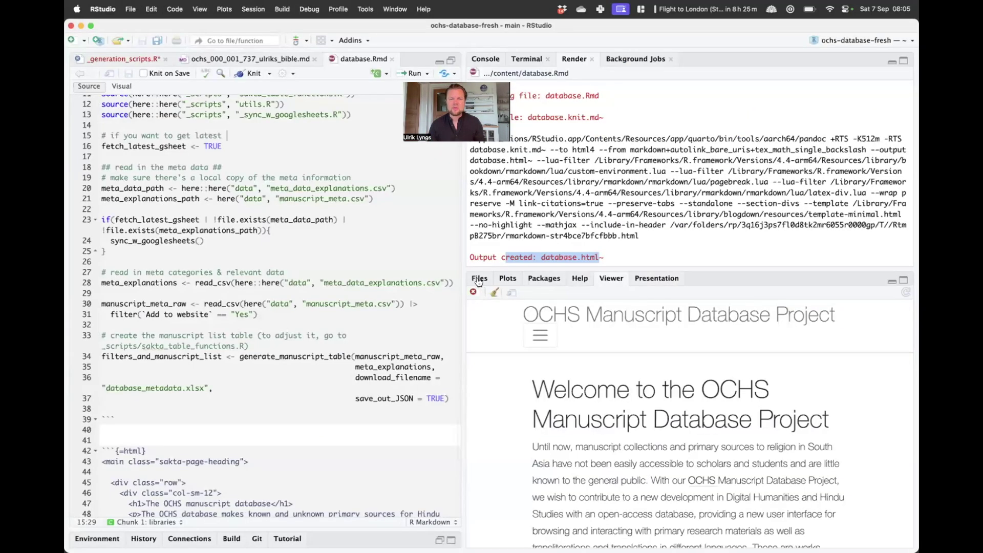
click(479, 279)
click(529, 402)
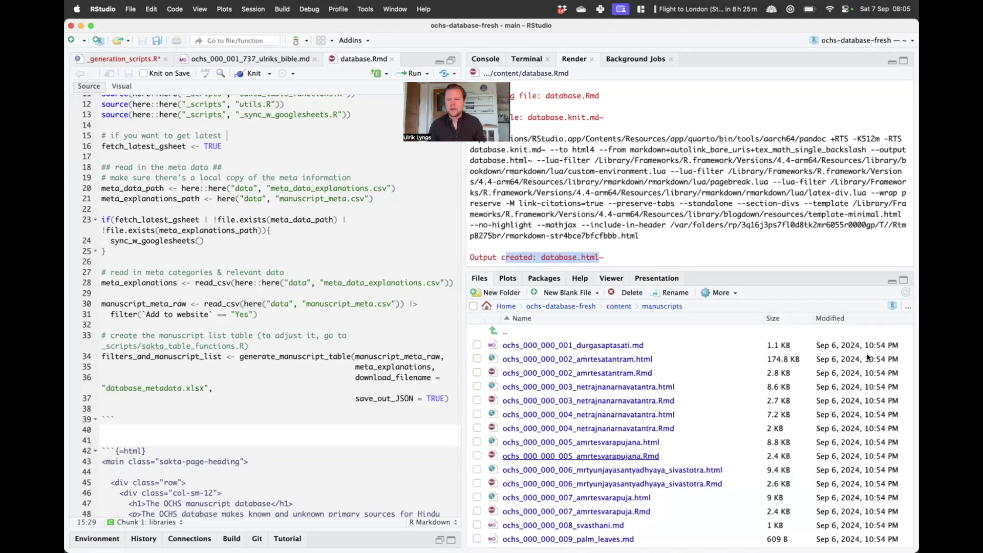
scroll(902, 495, down, 20)
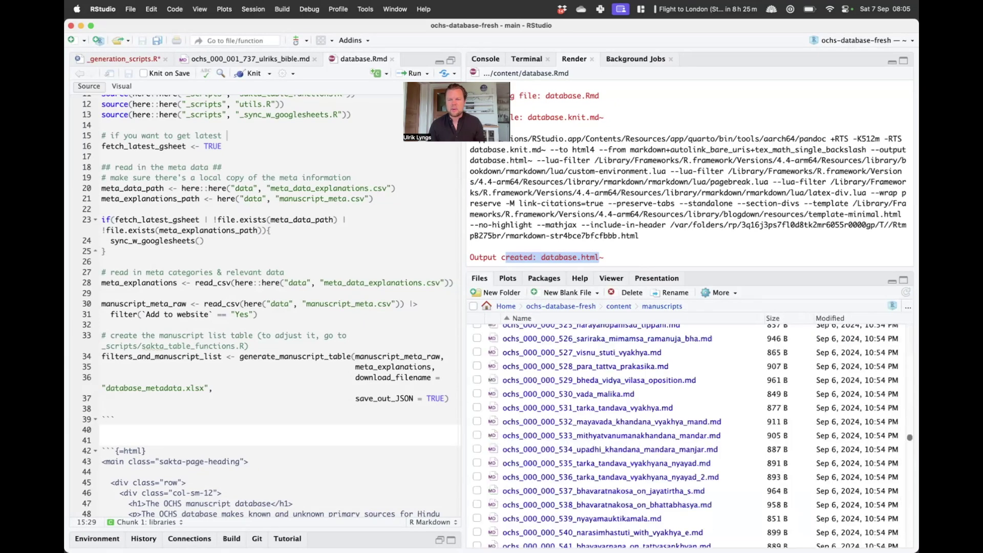
scroll(495, 544, down, 20)
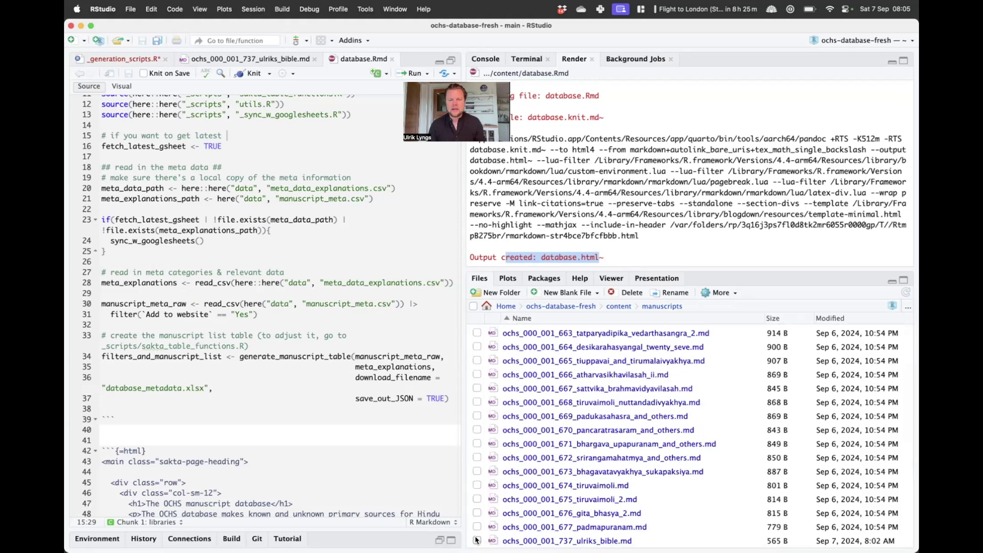
click(629, 293)
click(534, 336)
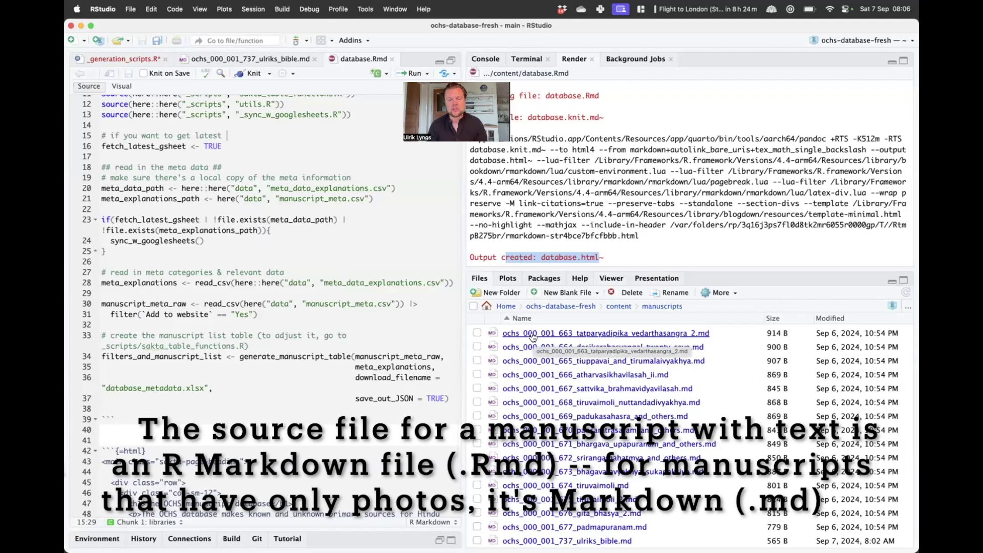
scroll(533, 337, up, 15)
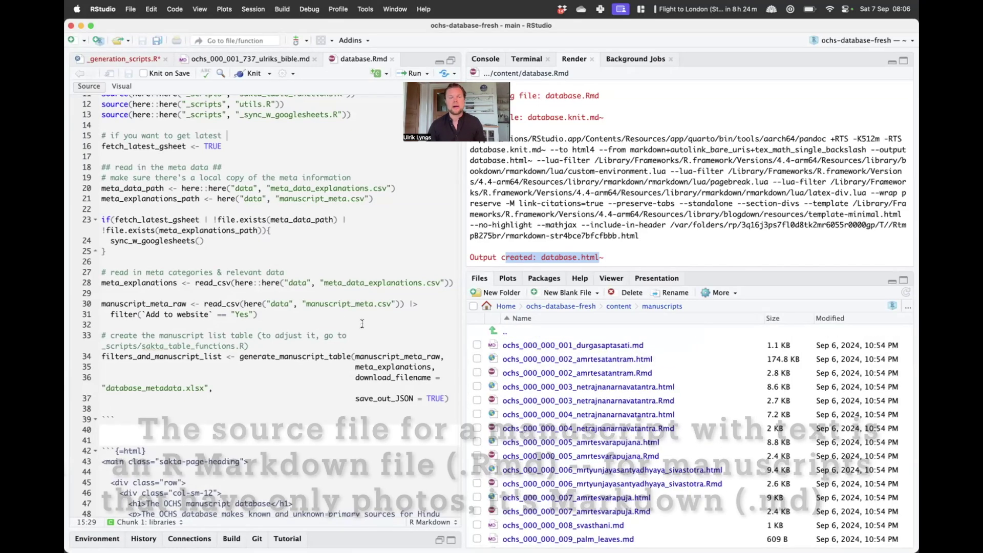
In the Safari documentation, highlight the text upload requirement: a spreadsheet saved as CSV with one paragraph per row and headers.
key(super+Tab)
drag(287, 267, 304, 267)
click(316, 266)
key(shift+alt+Right)
key(shift+alt+Right)
key(shift+alt+Right)
key(shift+alt+Right)
key(shift+alt+Right)
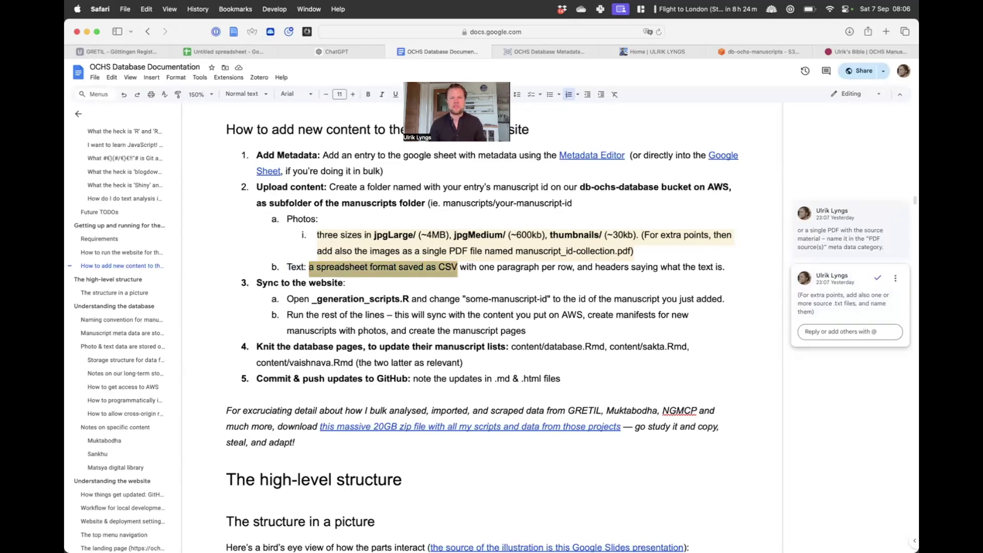
key(shift+alt+Right)
key(shift+alt+Right)
key(shift+alt+Right)
key(shift+alt+Right)
key(shift+End)
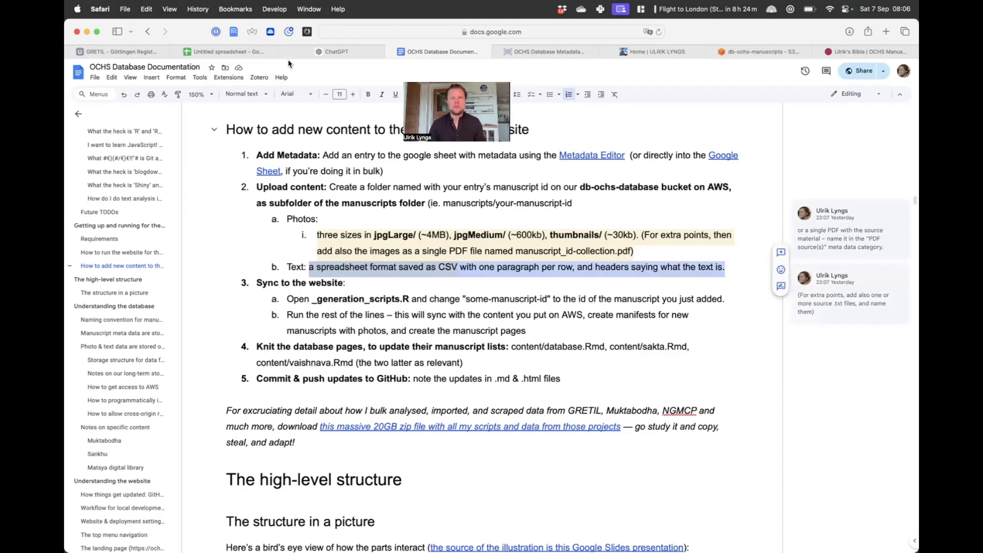
Load the GRETIL website, go to the E-texts in Sanskrit section, and search the page for "saiv".
click(144, 52)
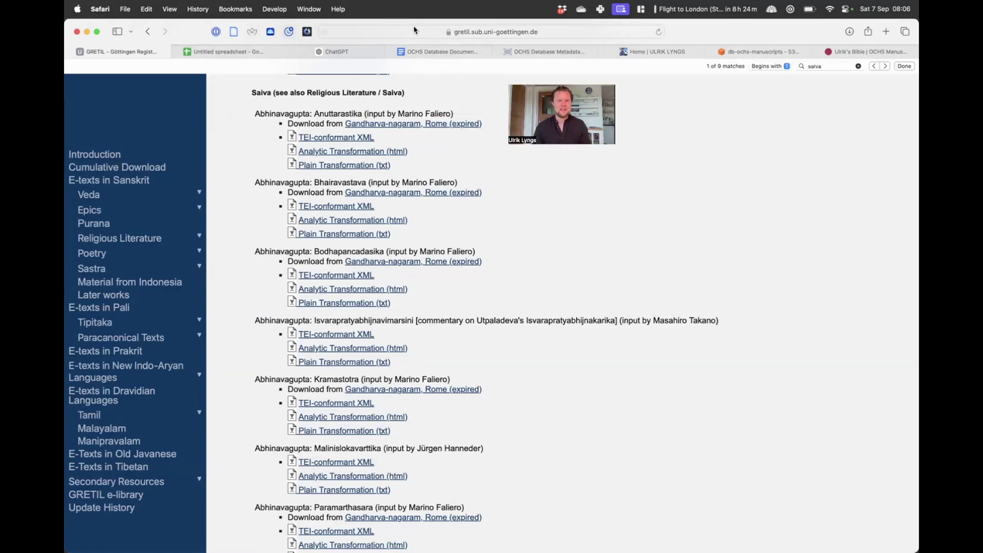
click(427, 34)
text(gre)
key(Return)
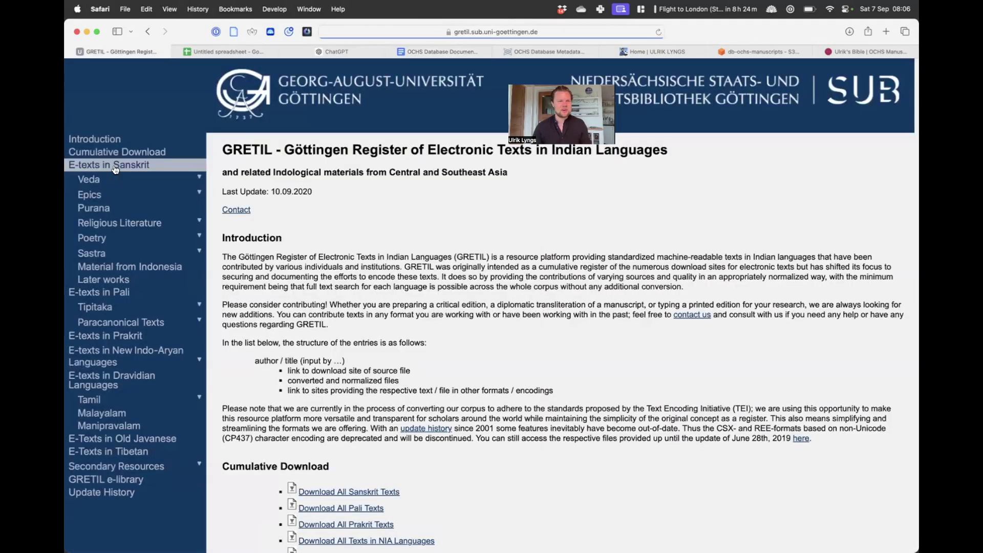
click(115, 169)
key(super+f)
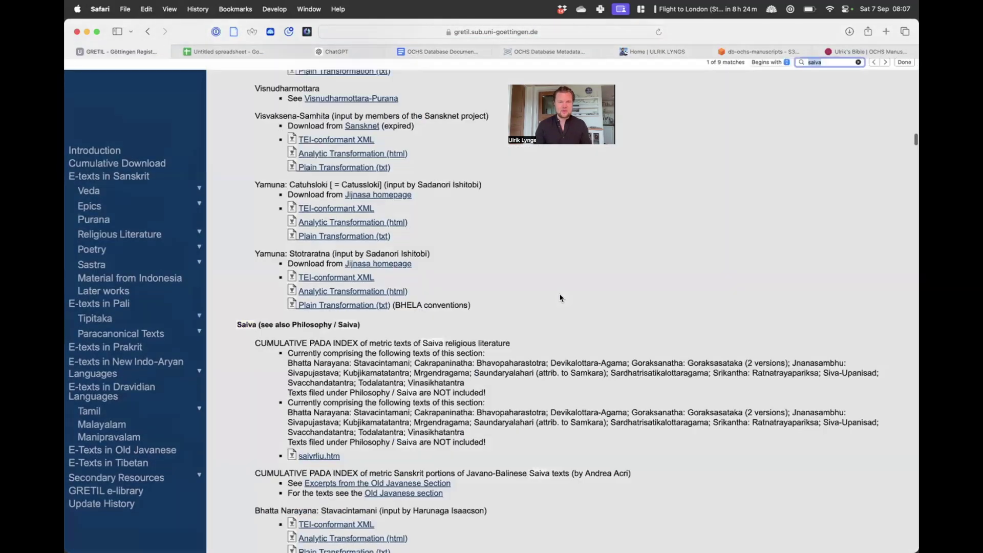
text(saiv)
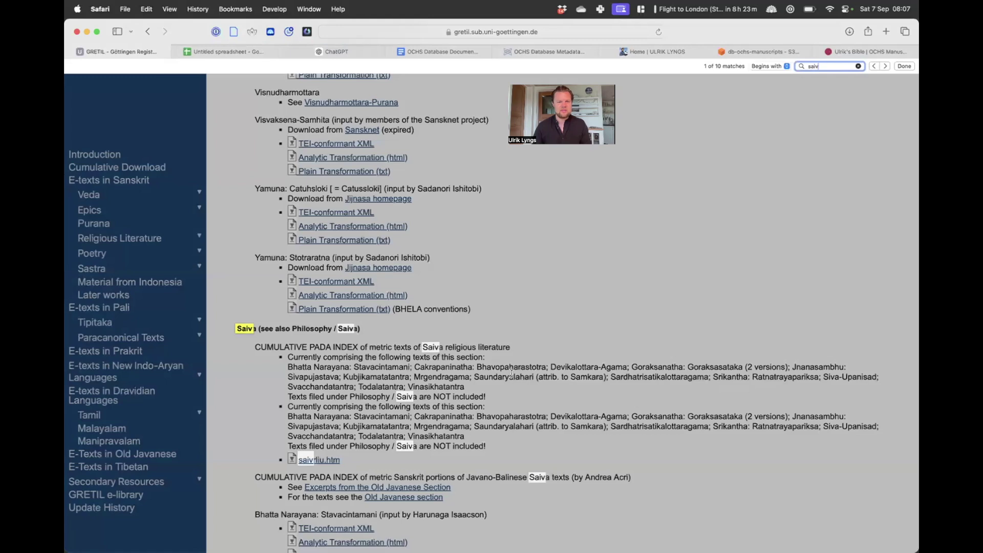
Find Bhatta Narayana's Stavacintamani in GRETIL's Saiva section, and move its downloaded plain-text file into the manuscript_ulrik folder in Finder.
scroll(512, 375, down, 5)
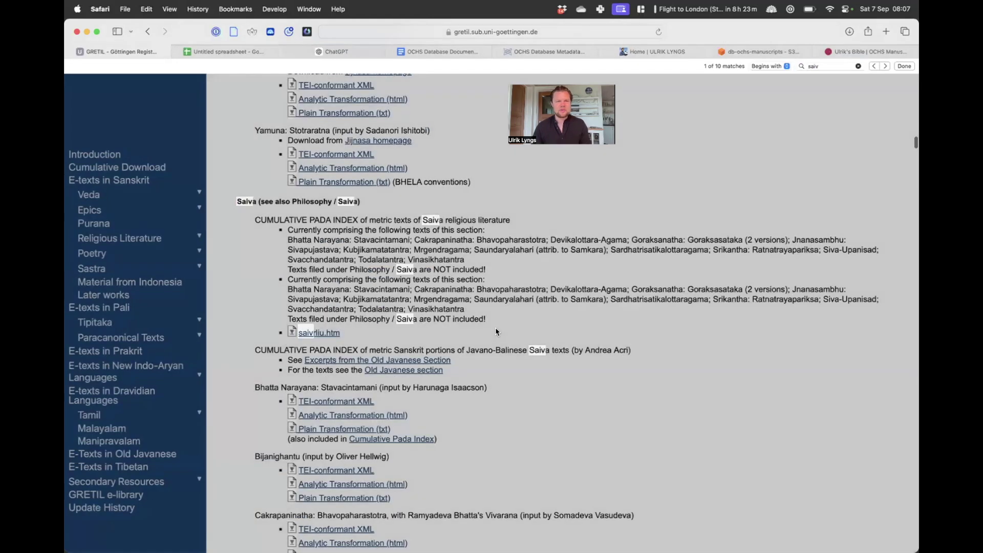
scroll(495, 286, down, 8)
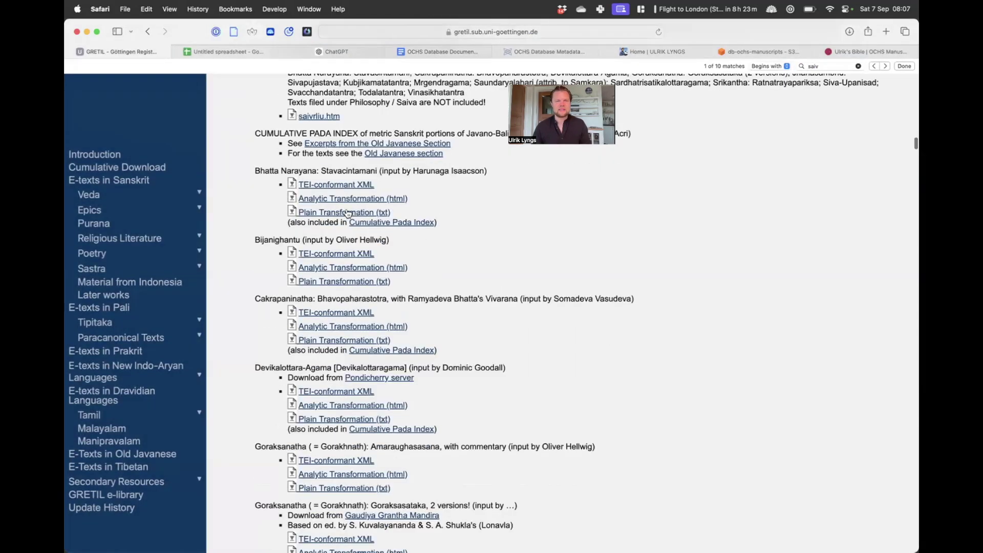
key(super+Tab)
key(super+Tab)
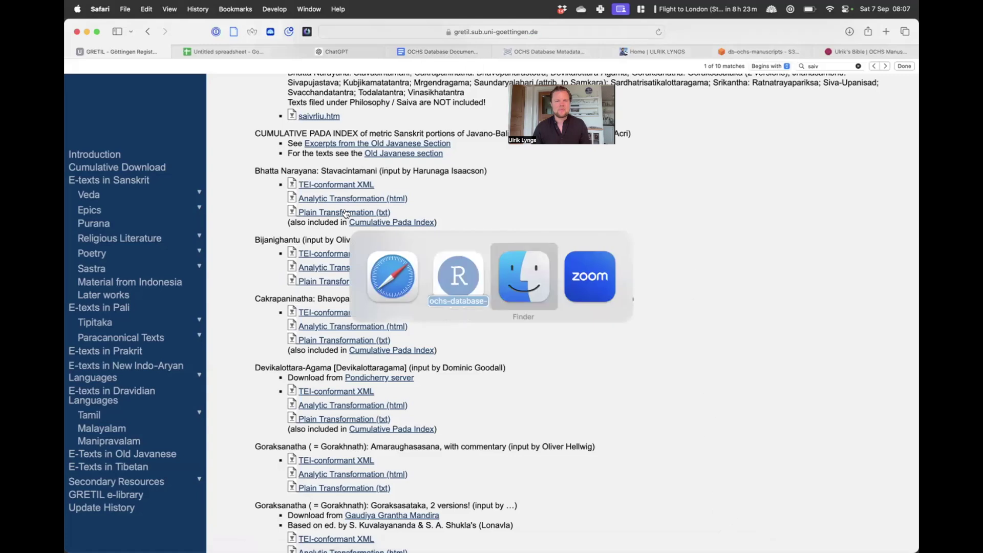
click(721, 526)
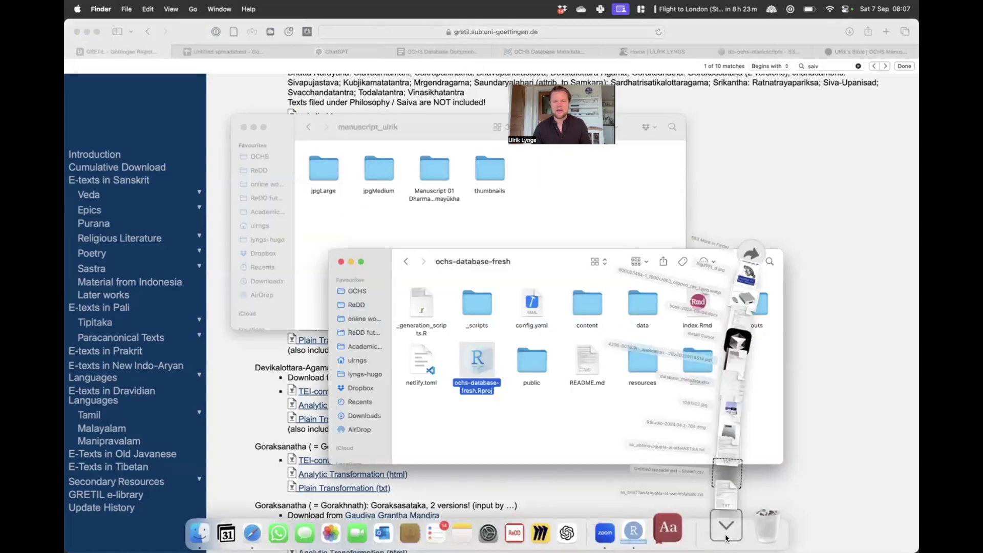
drag(737, 484, 621, 193)
click(621, 193)
Open sa_bhaTTanArAyaNa-stavacintAmaNi.txt in TextEdit, close the other text document, and enlarge the window to fill the screen.
click(490, 172)
double_click(490, 172)
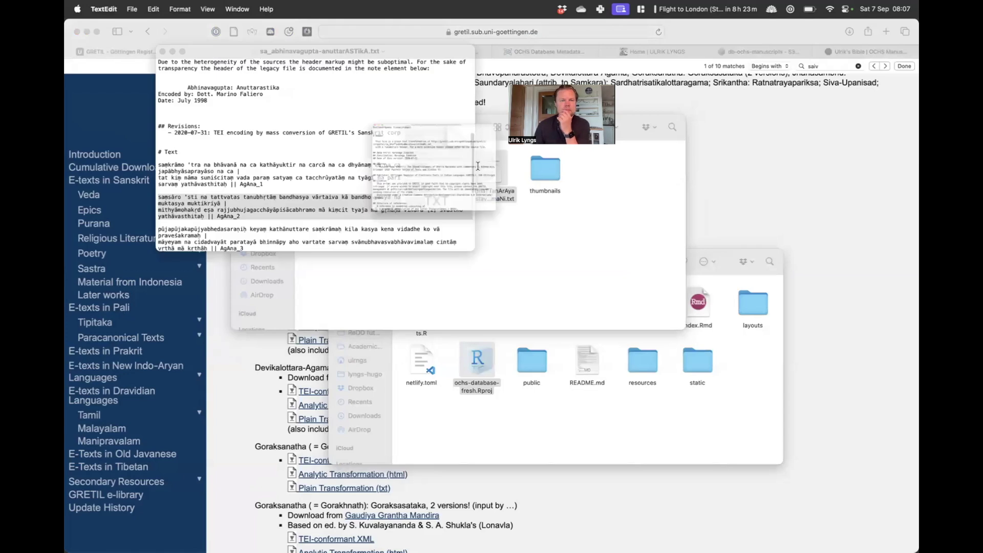
click(163, 52)
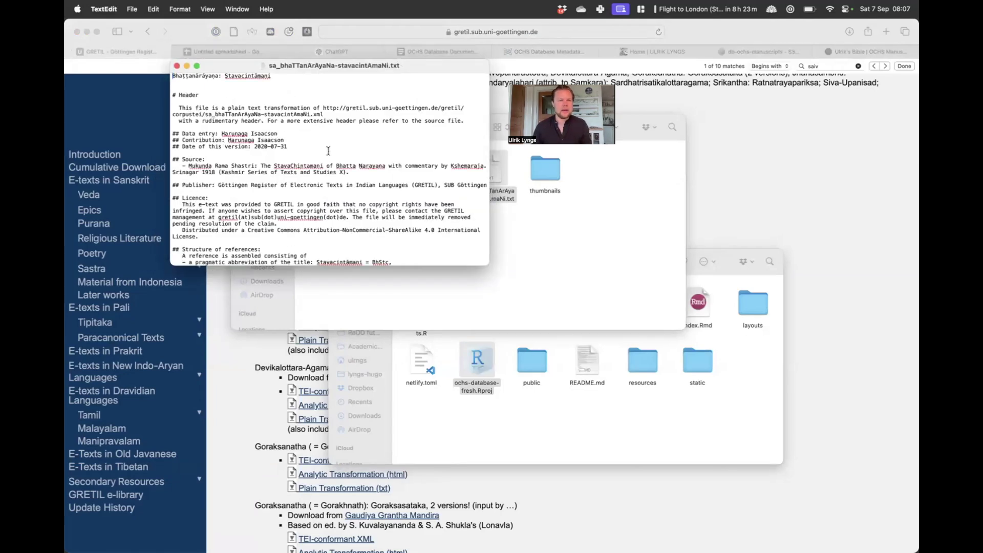
key(ctrl+alt+Return)
click(237, 248)
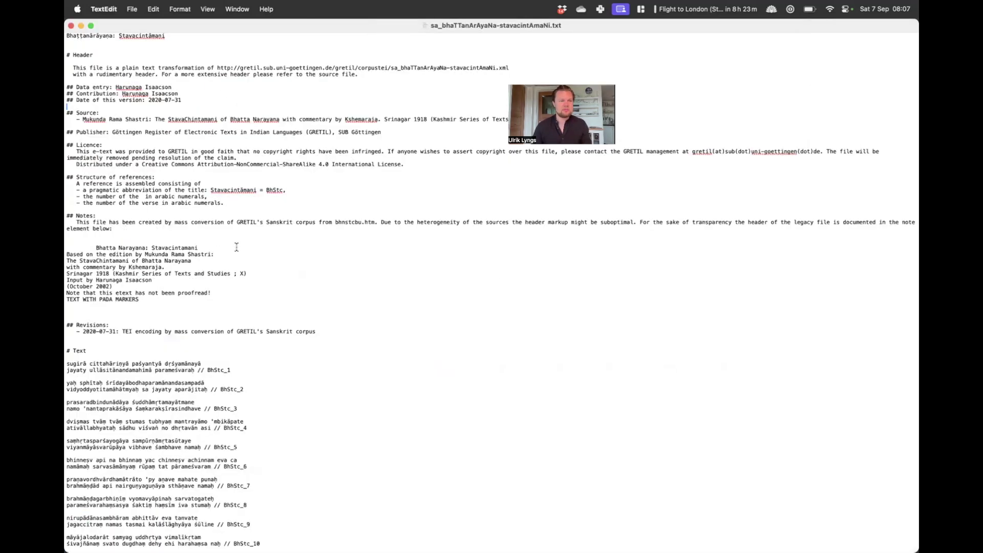
Copy the "# Text" heading and first two verses together from TextEdit into cell A1 of the untitled Google Sheets spreadsheet in Safari.
scroll(84, 272, down, 3)
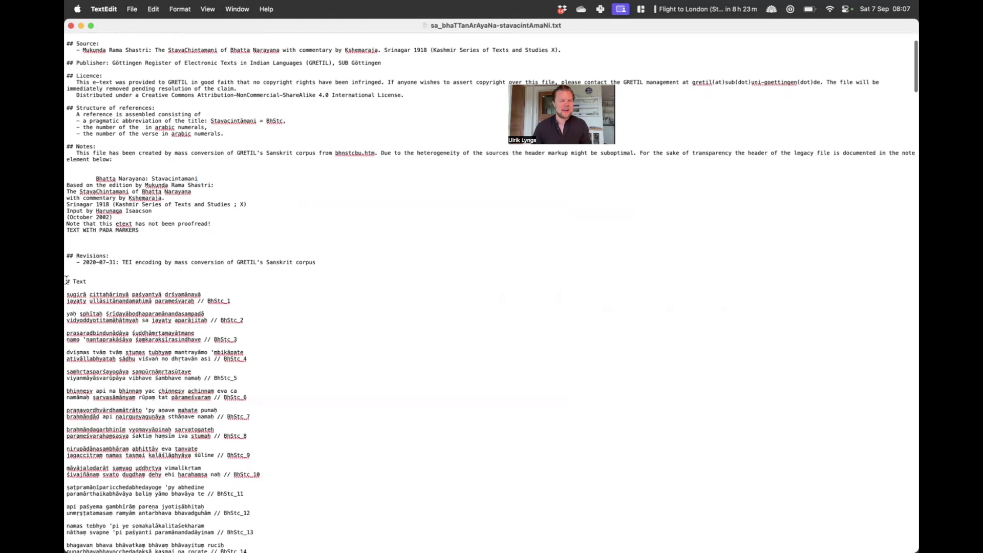
drag(246, 318, 66, 281)
key(super+c)
key(super+Tab)
key(super+Tab)
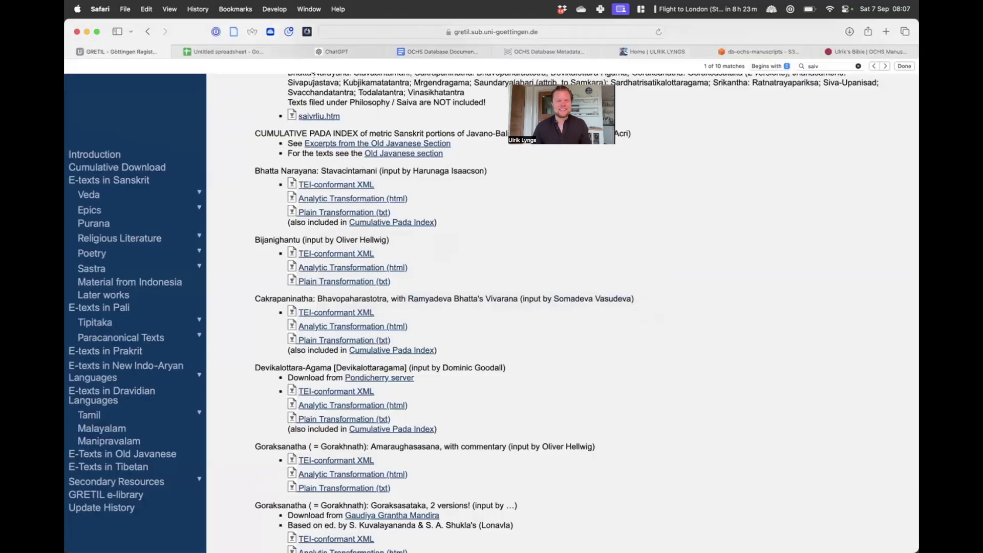
click(209, 55)
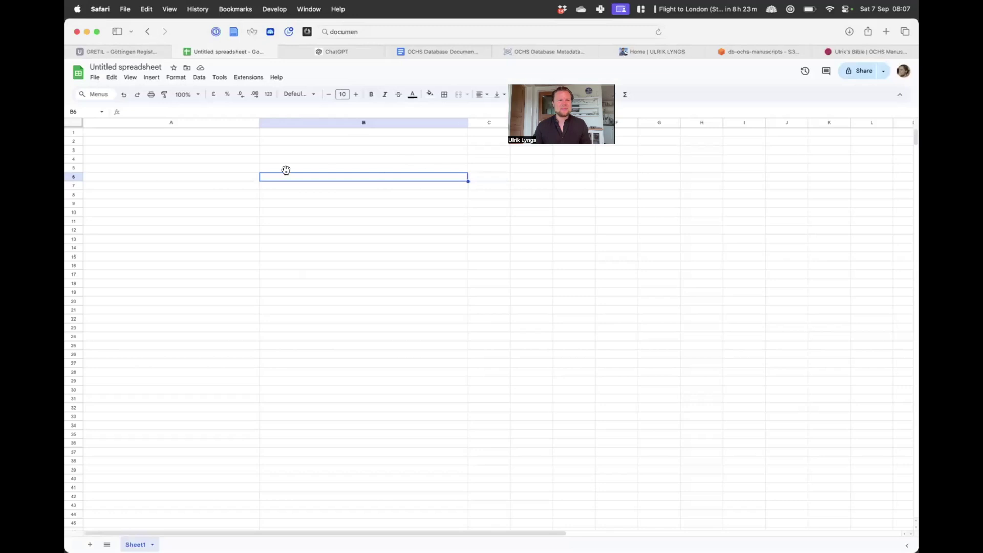
click(193, 152)
click(151, 134)
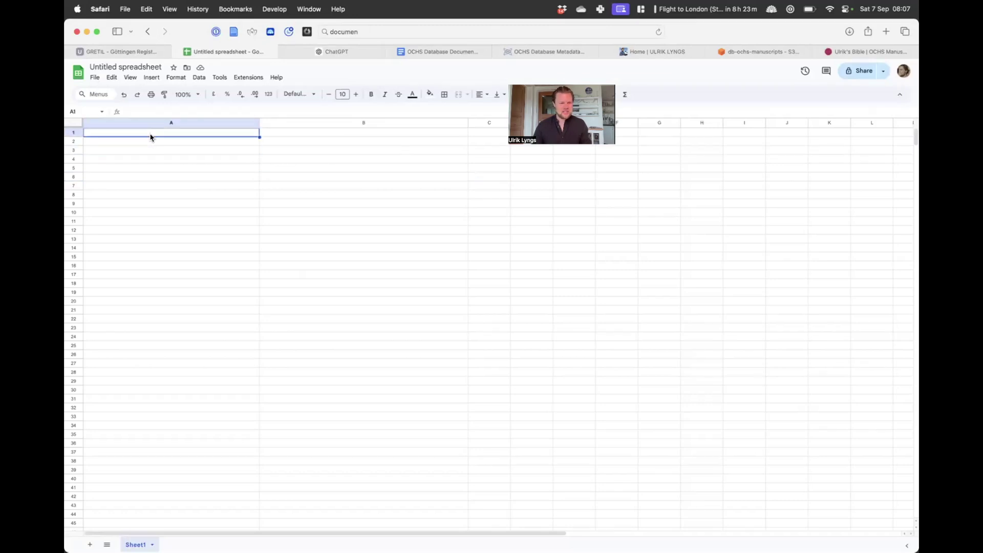
key(super+v)
click(139, 150)
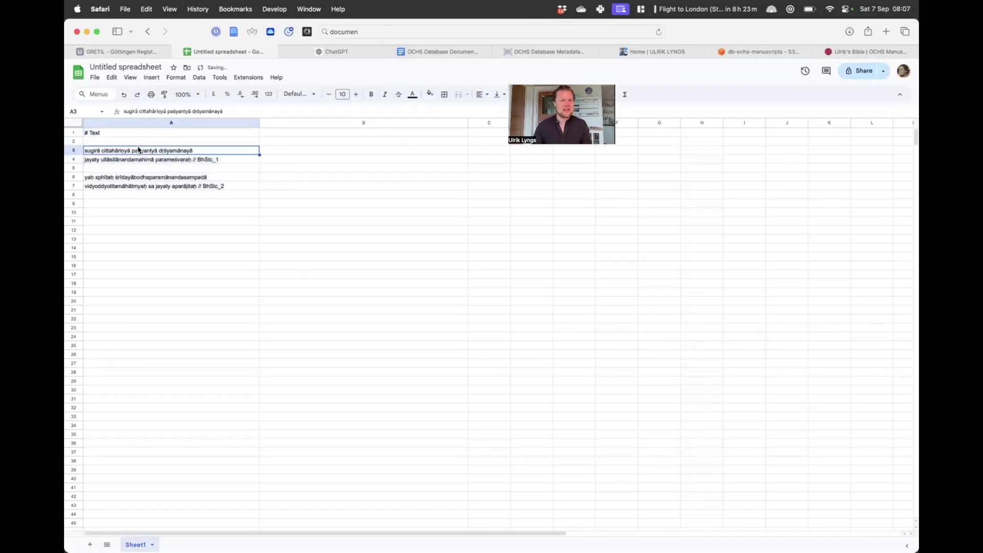
double_click(142, 149)
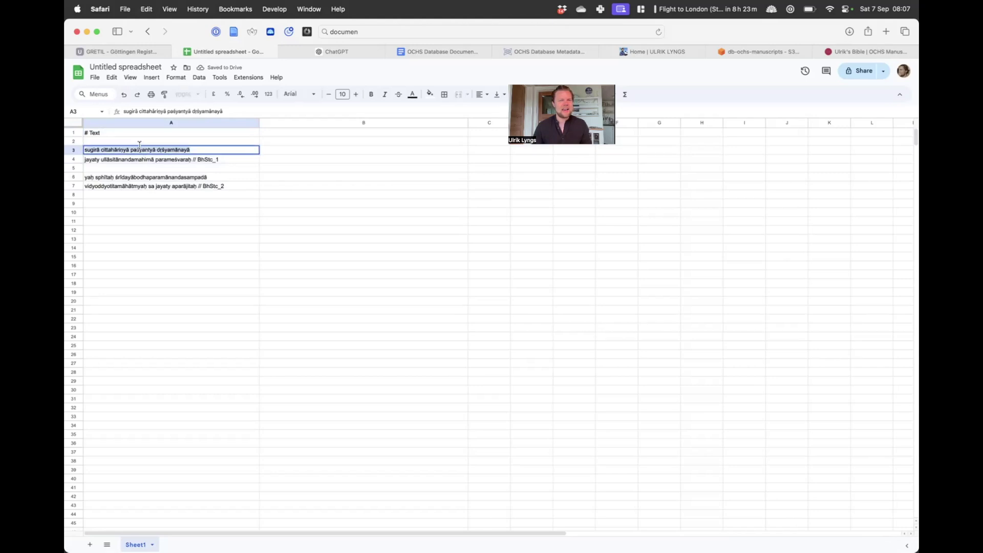
Copy only the two-line verse BhStc_1 from TextEdit, and insert it as a single paragraph in cell A2 of the spreadsheet.
key(super+Tab)
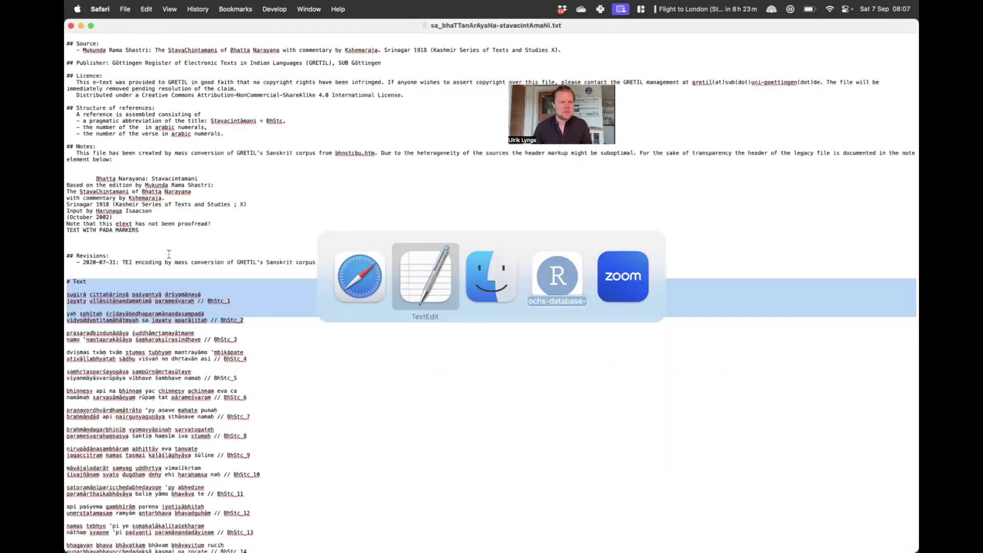
click(251, 298)
drag(246, 301, 67, 295)
key(super+c)
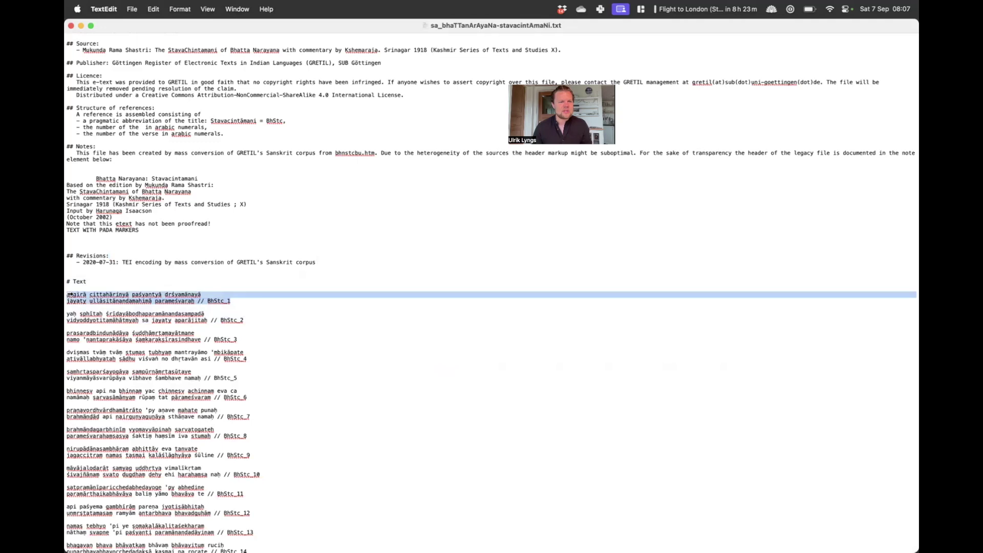
key(super+Tab)
click(116, 143)
key(super+v)
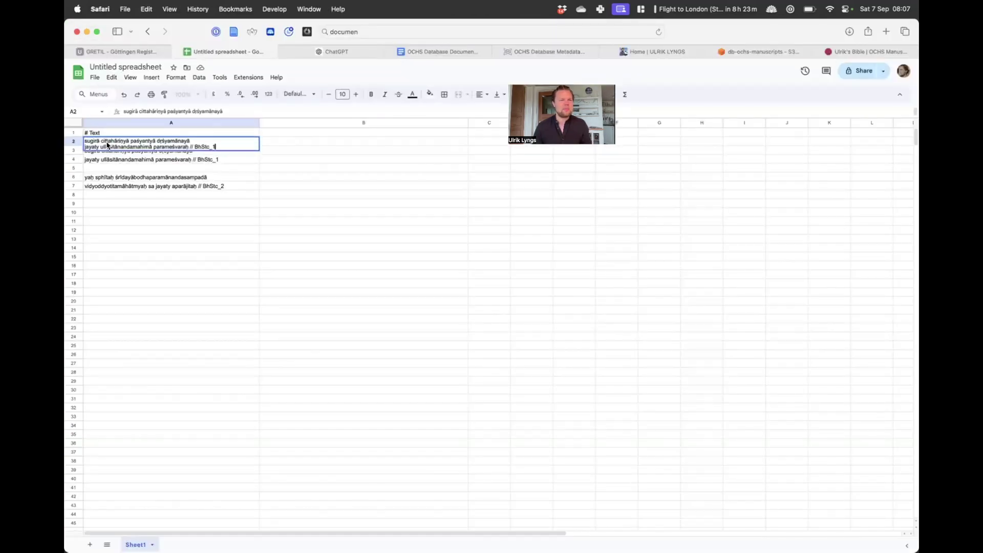
Copy the two-line verse BhStc_2 from TextEdit and replace the contents of cell A3 in the spreadsheet with it.
key(super+Tab)
drag(259, 319, 72, 315)
key(super+Tab)
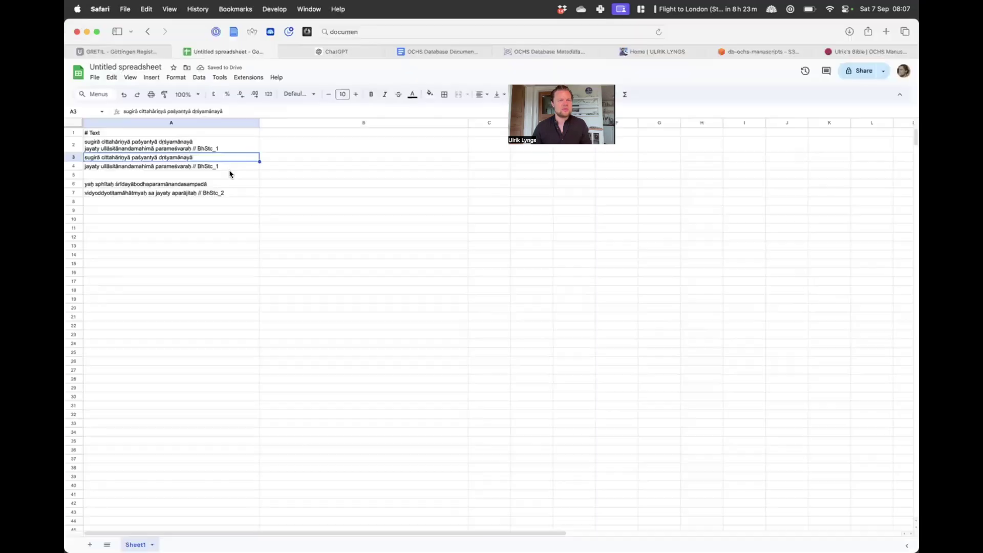
double_click(204, 161)
key(super+a)
text(yaḥ sphītaḥ śrīdayābodhaparamānandasampadā vidyoddyotitamāhātmyaḥ sa jayaty aparājitaḥ // BhStc_2)
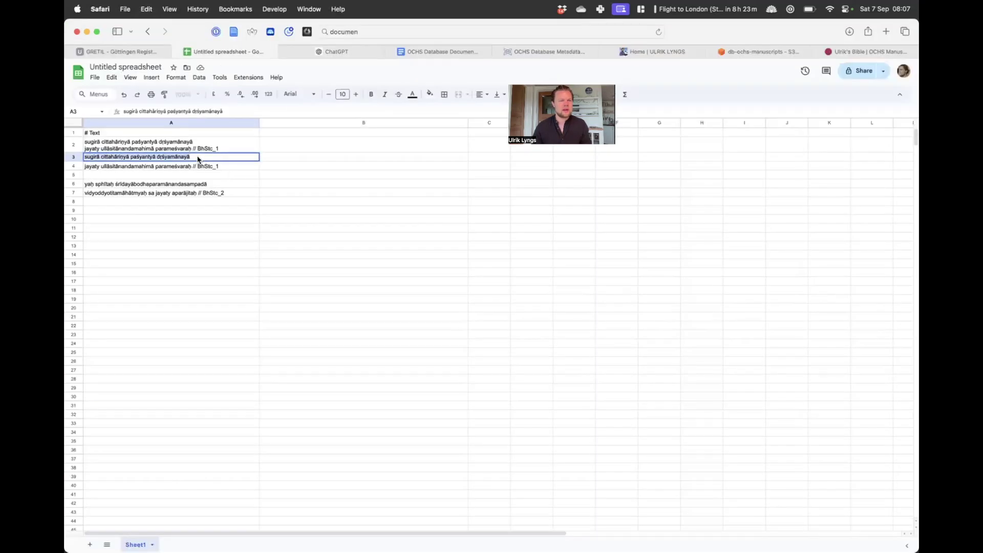
key(Return)
Clear the leftover verse lines below row 3, and set the header in A1 to "transliteration".
key(shift+Down)
key(shift+Down)
key(shift+Down)
key(shift+Down)
key(Delete)
click(151, 133)
text(transliteration)
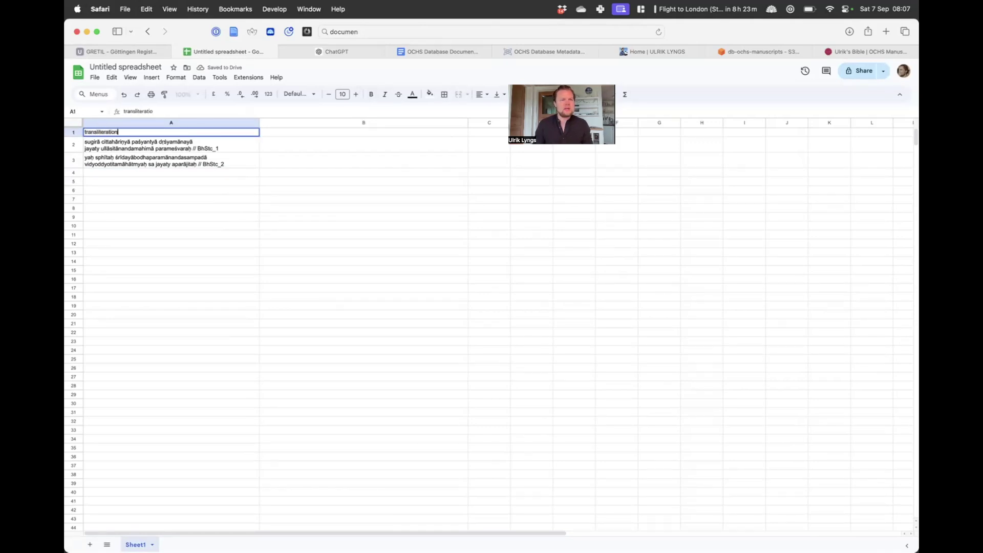
key(Return)
Copy the verses in A2:A3 and send them in a new ChatGPT chat with "please translate this to english".
key(shift+Down)
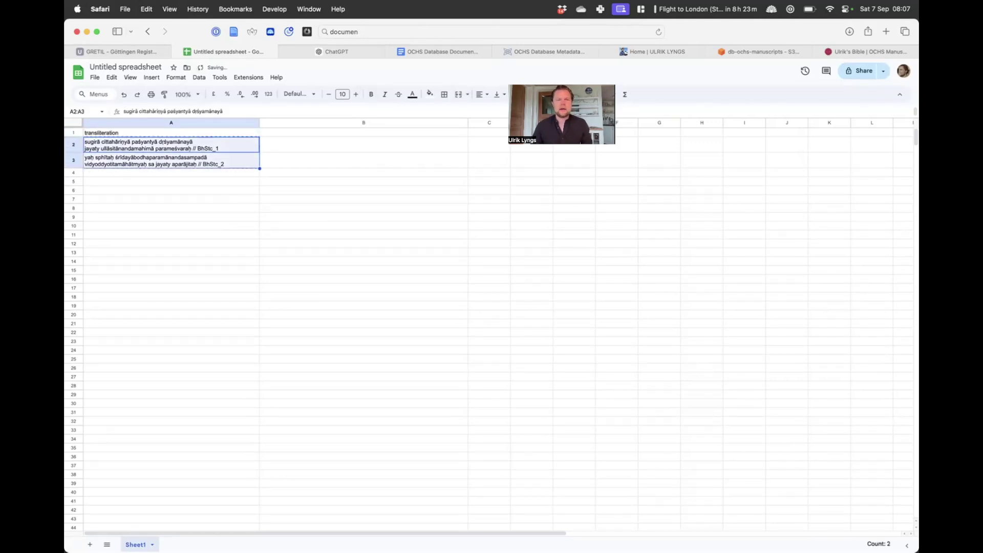
click(341, 57)
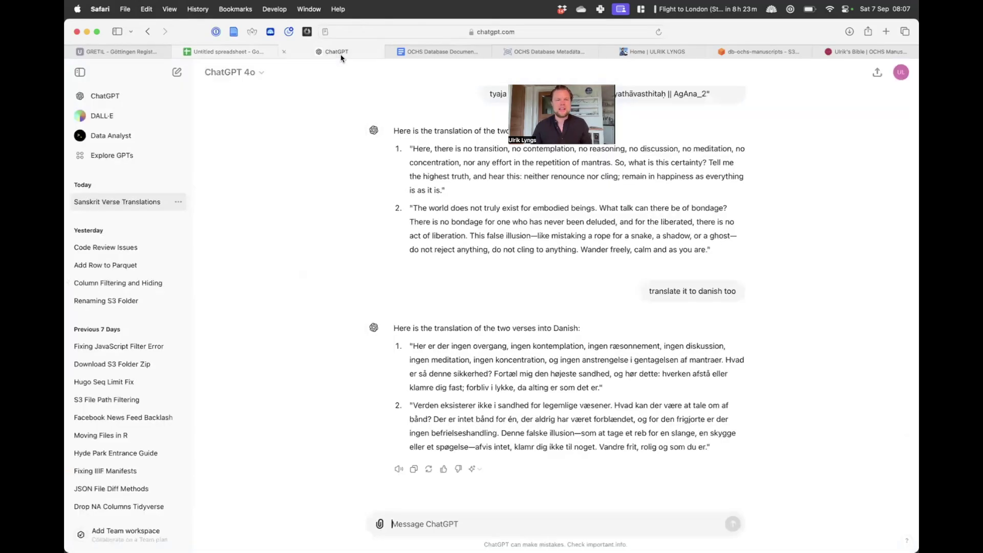
click(177, 72)
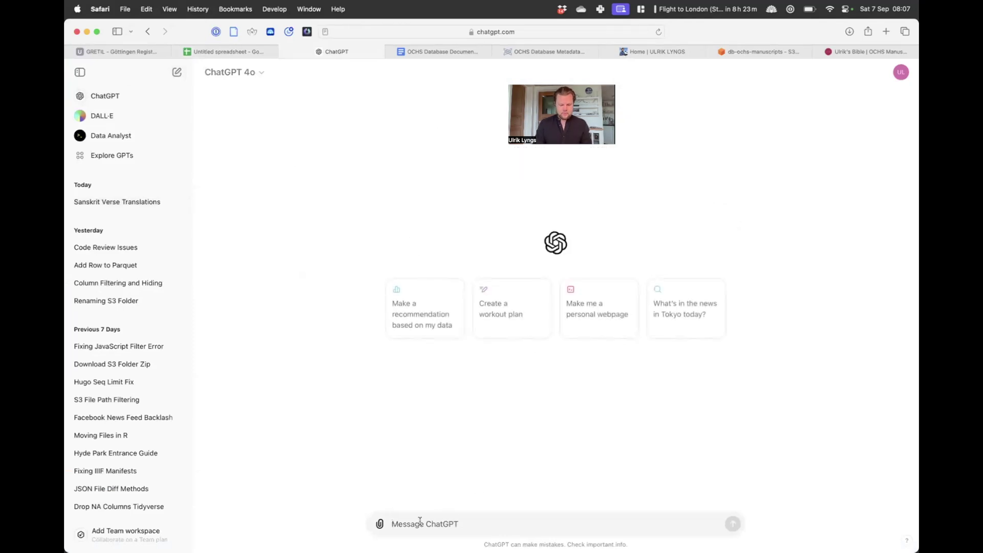
text(please translate this to eng)
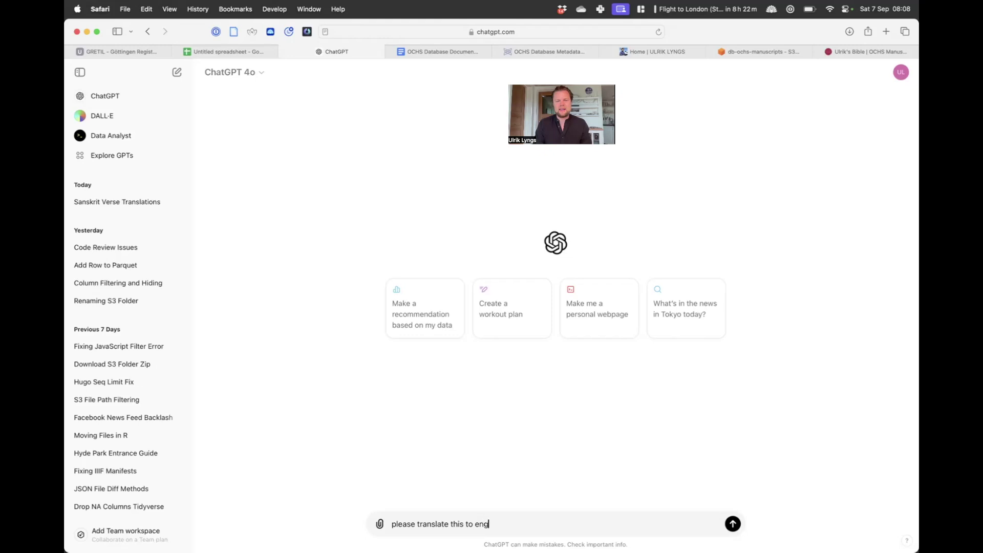
text(lish)
key(shift+Return)
key(shift+Return)
key(super+v)
key(Return)
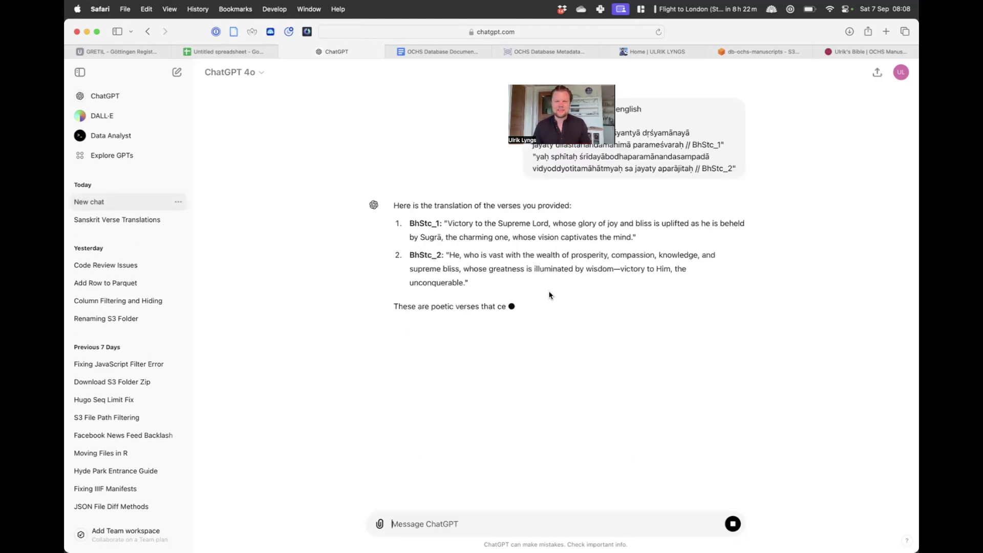
Copy ChatGPT's English translation of BhStc_1 without its label and quotation marks into cell B2 of the spreadsheet.
drag(641, 236, 440, 222)
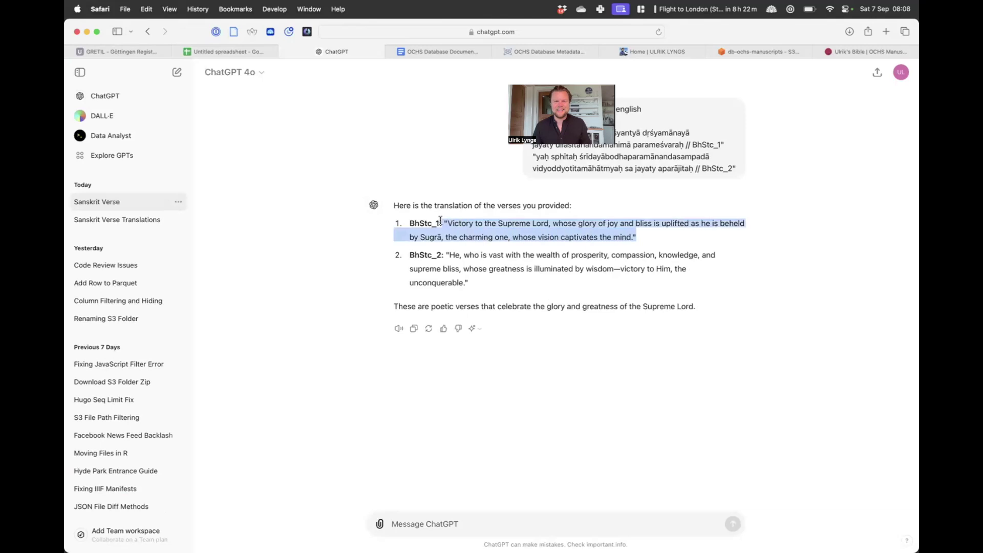
click(444, 222)
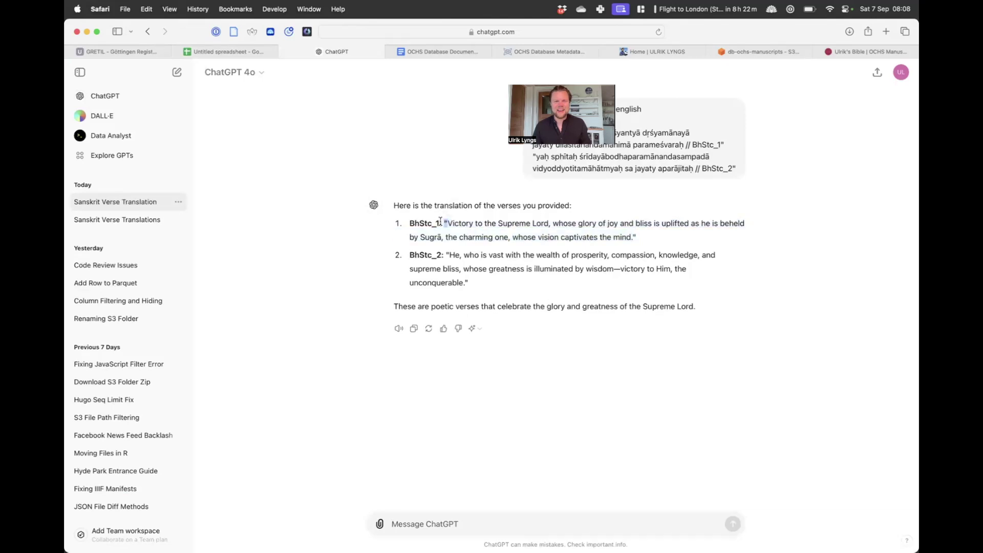
drag(413, 220, 634, 232)
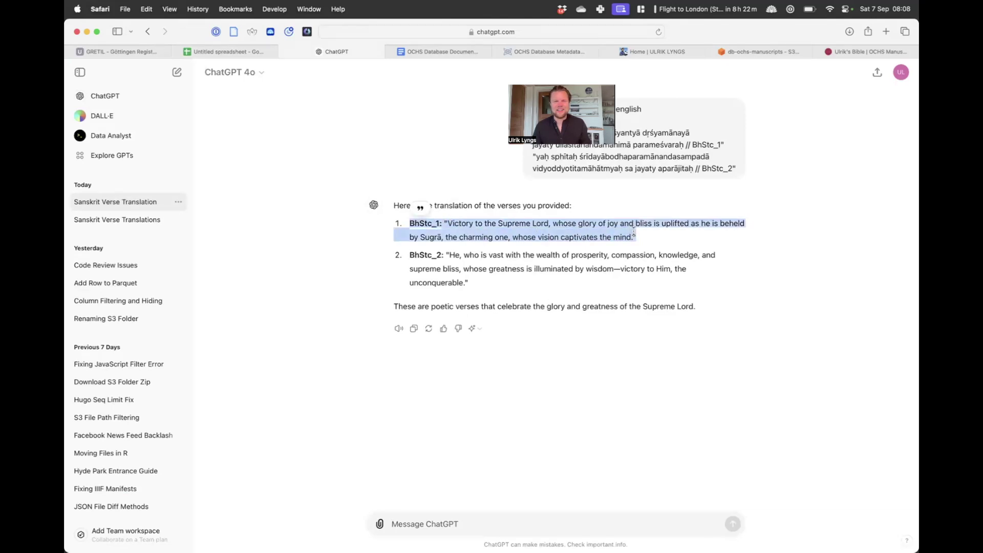
click(449, 222)
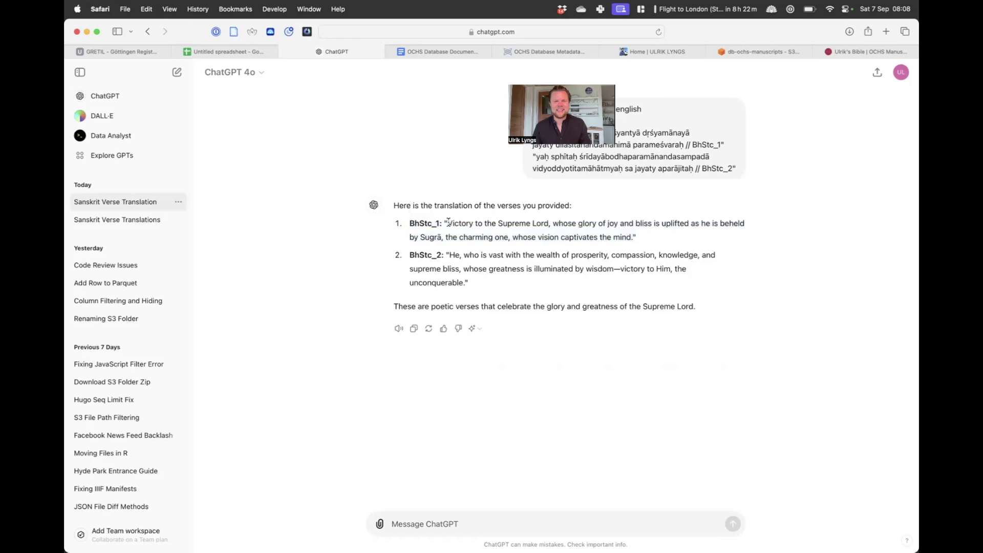
drag(447, 221, 633, 235)
key(super+c)
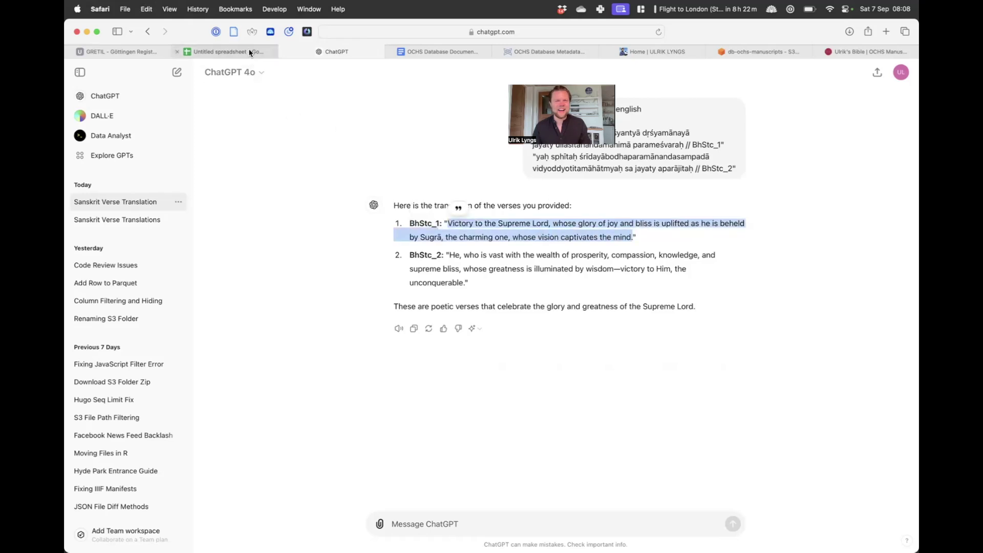
click(250, 51)
click(280, 144)
key(super+v)
key(Return)
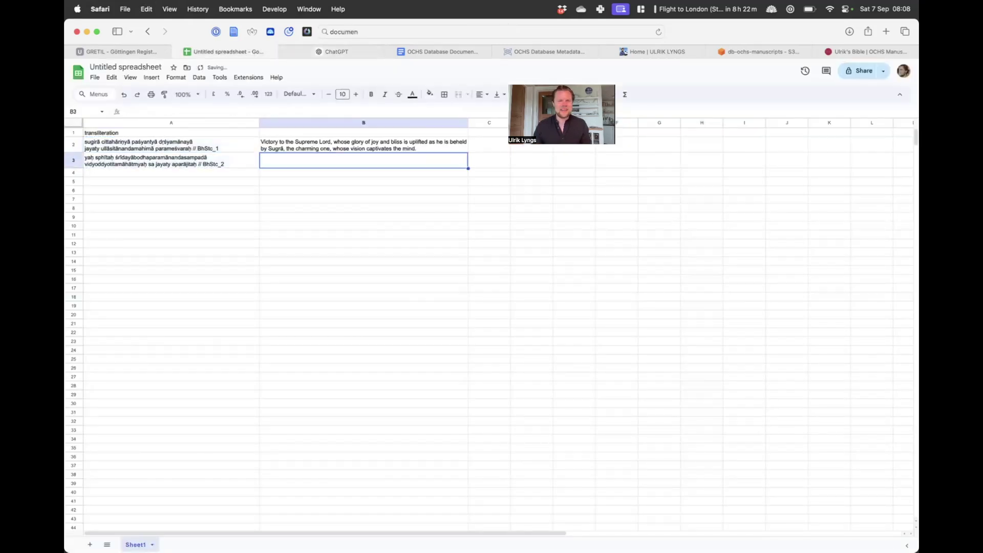
Copy ChatGPT's English translation of BhStc_2 without its label and quotation marks into cell B3 of the spreadsheet.
click(353, 52)
click(466, 237)
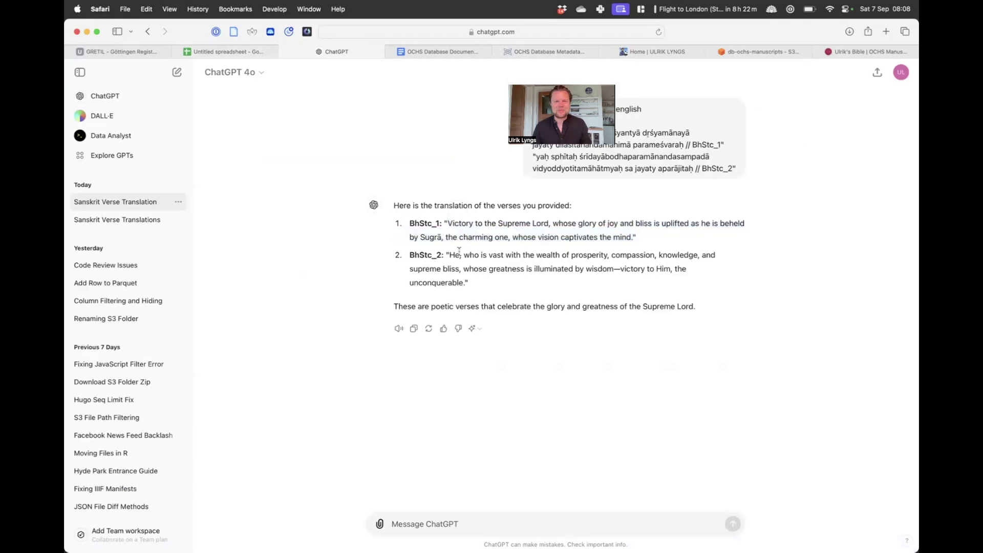
drag(449, 252, 465, 283)
key(super+c)
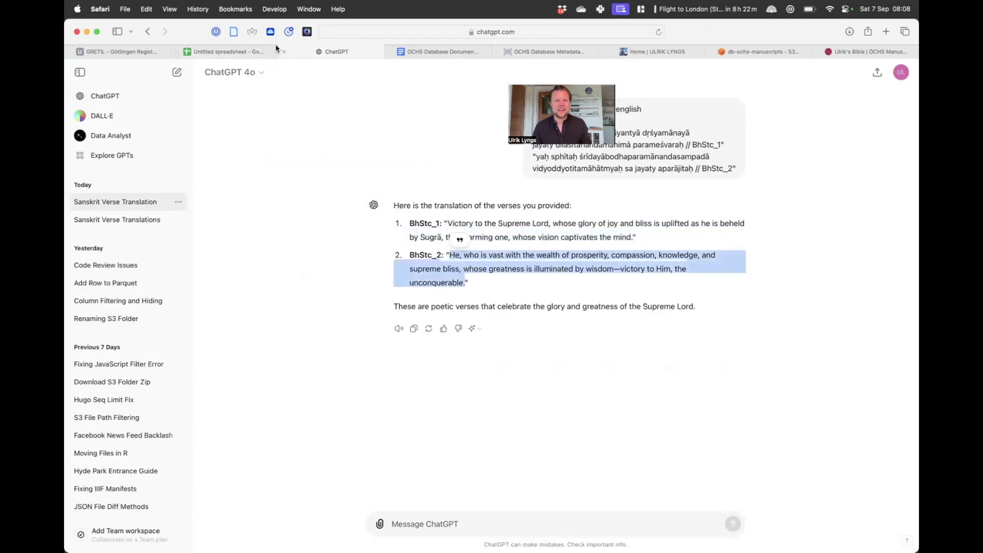
click(229, 51)
key(super+v)
key(Return)
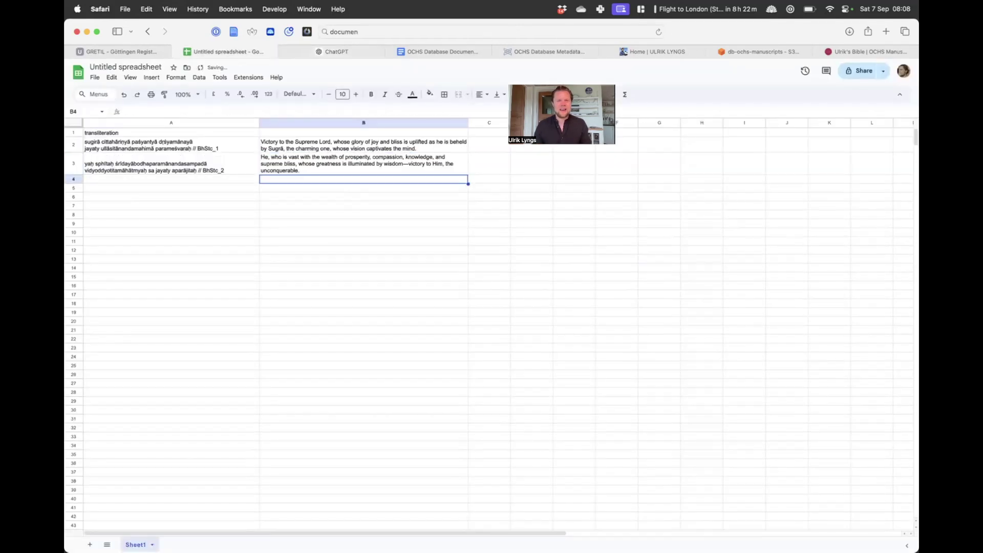
Ask ChatGPT in the same chat to "translate it to danish too!".
click(336, 51)
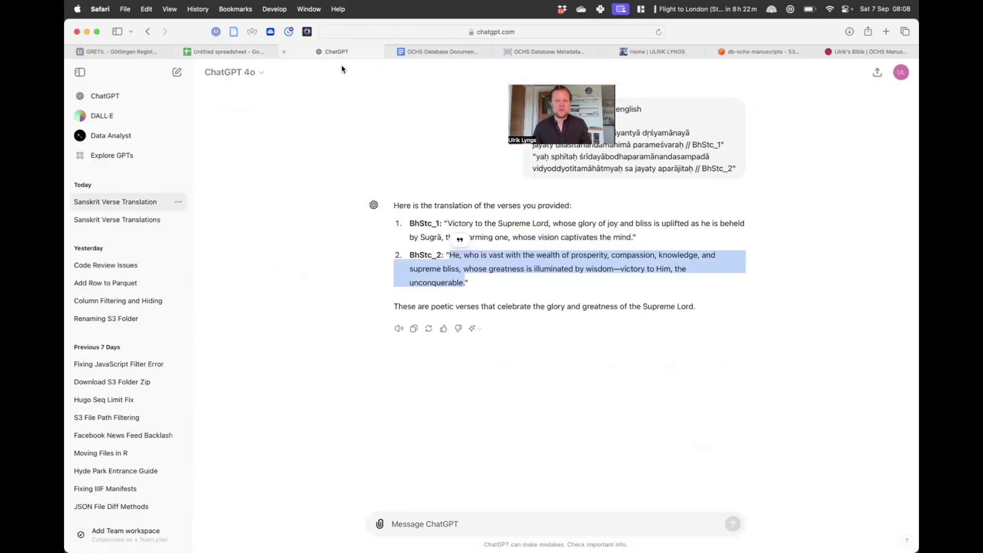
click(415, 522)
text(trn)
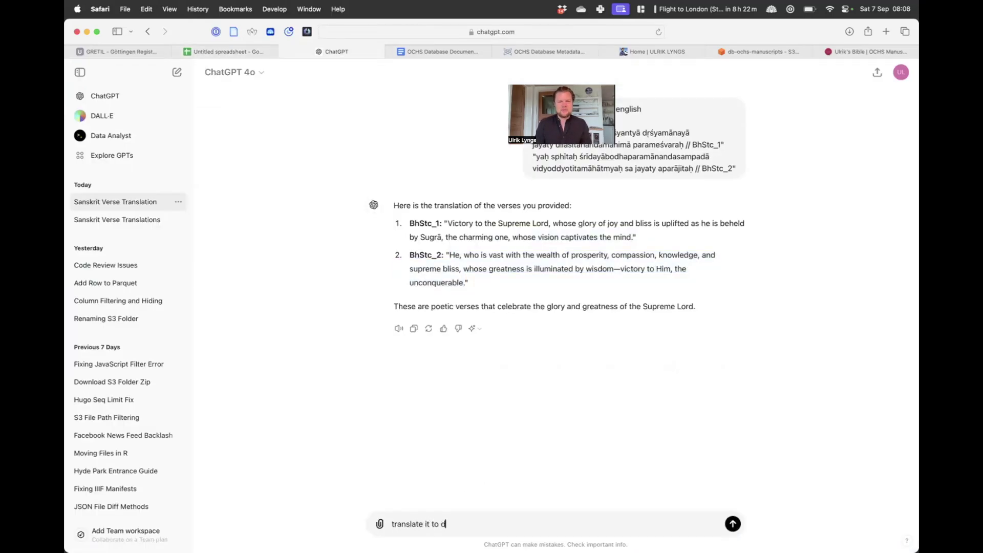
text( too!)
key(Return)
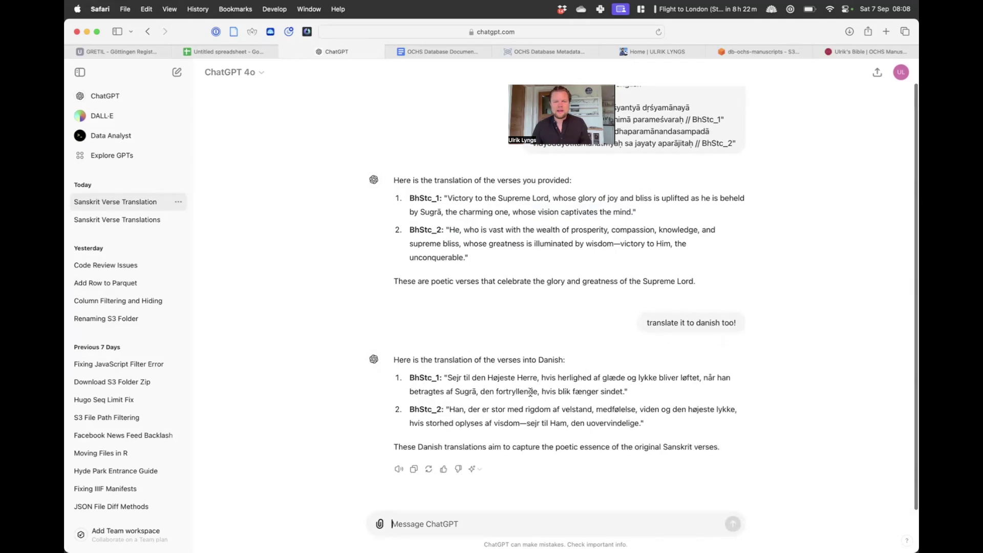
Copy ChatGPT's Danish translation of BhStc_1 without its label and quotation marks into cell C2 of the spreadsheet.
drag(624, 389, 448, 378)
click(264, 52)
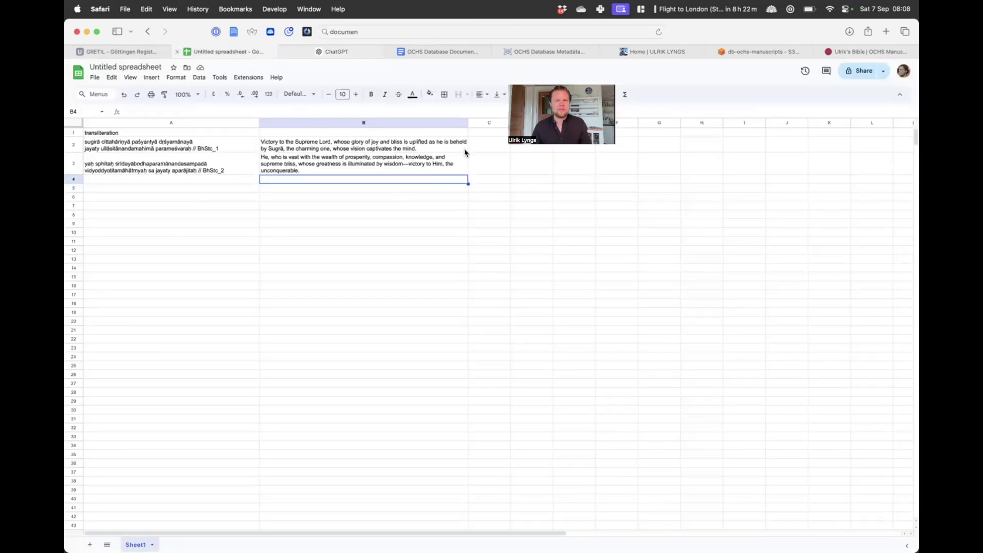
click(478, 147)
key(super+v)
Copy ChatGPT's Danish translation of BhStc_2 without its label and quotation marks into cell C3 of the spreadsheet.
click(335, 51)
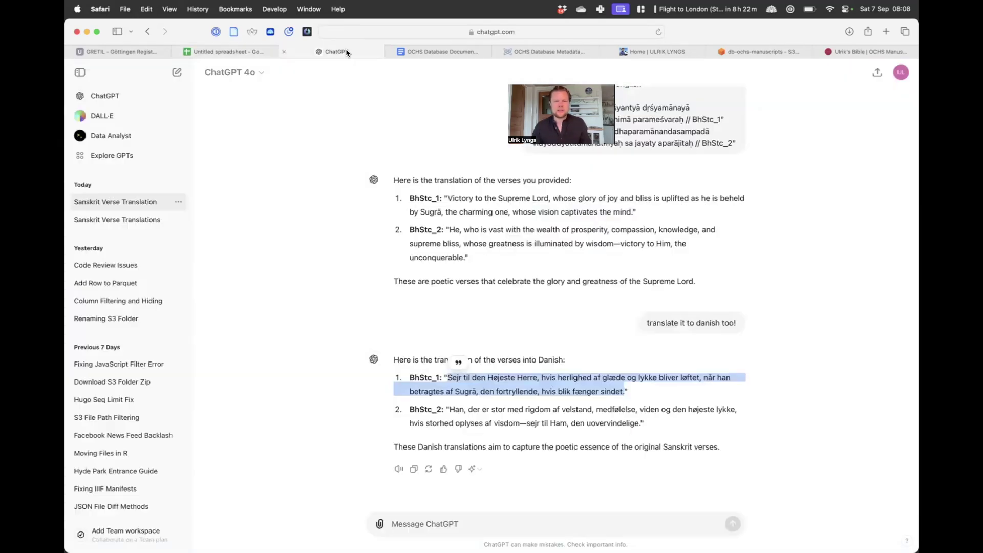
click(468, 416)
drag(450, 409, 632, 422)
key(super+c)
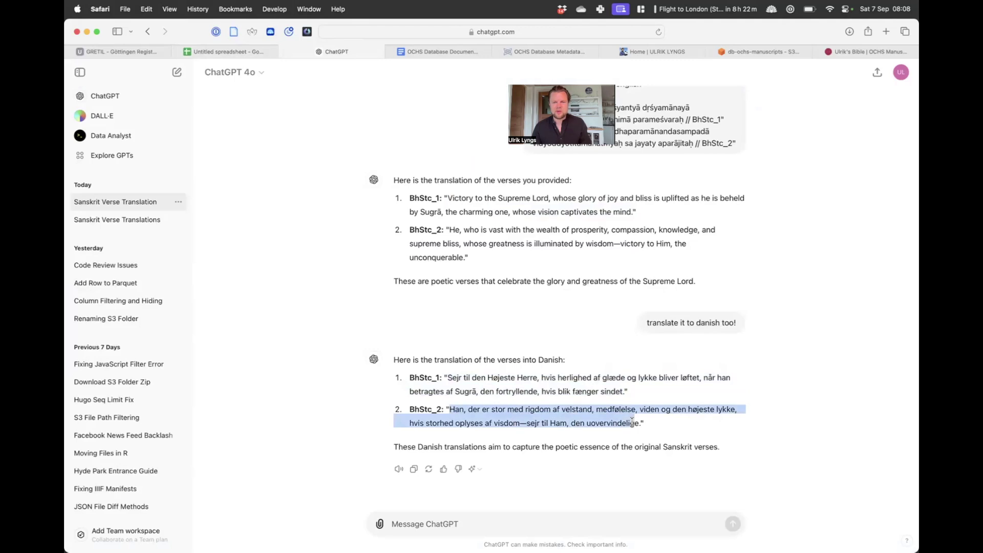
click(241, 52)
double_click(476, 167)
key(super+v)
key(Return)
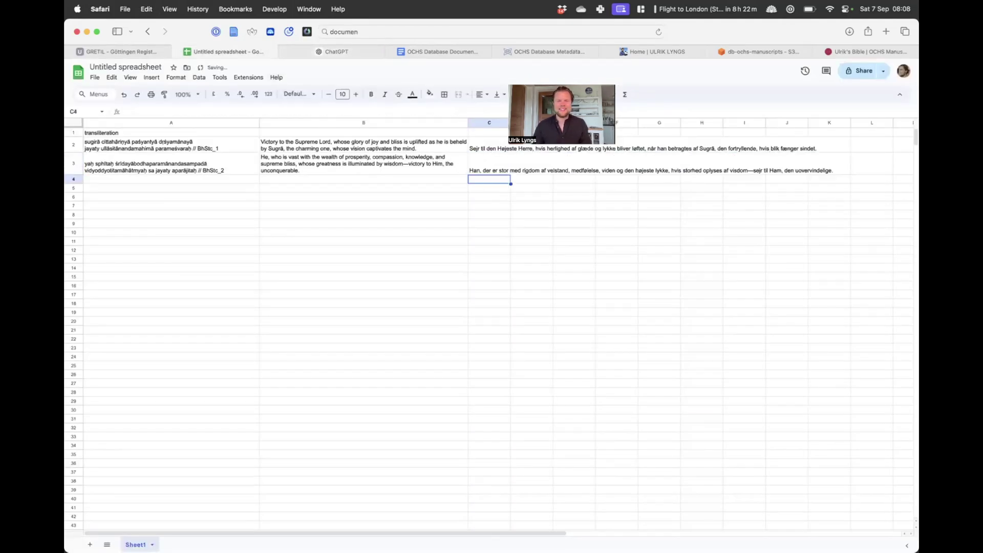
Wrap the text in column C and widen the column so the Danish translations fit on a few lines.
click(485, 123)
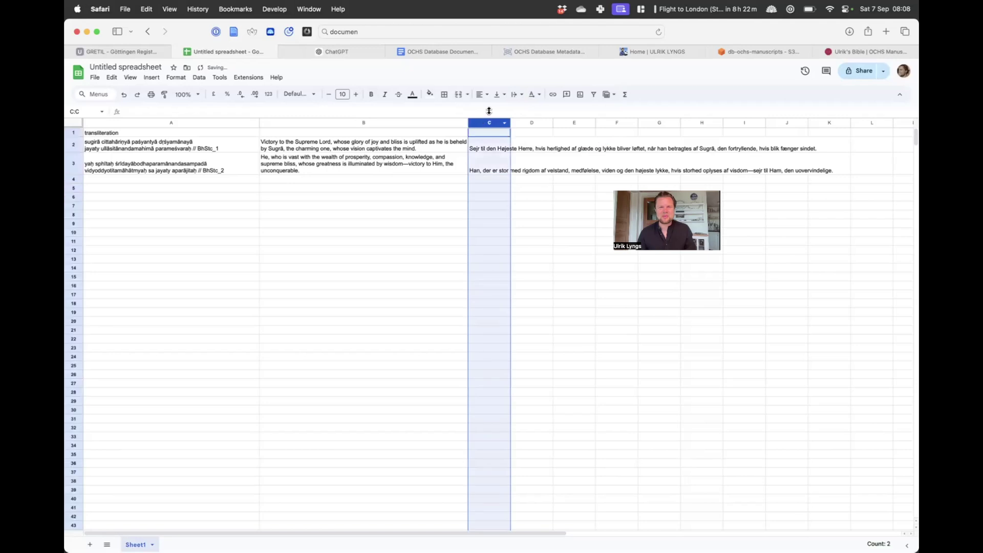
click(516, 95)
click(528, 112)
drag(510, 123, 620, 123)
click(358, 170)
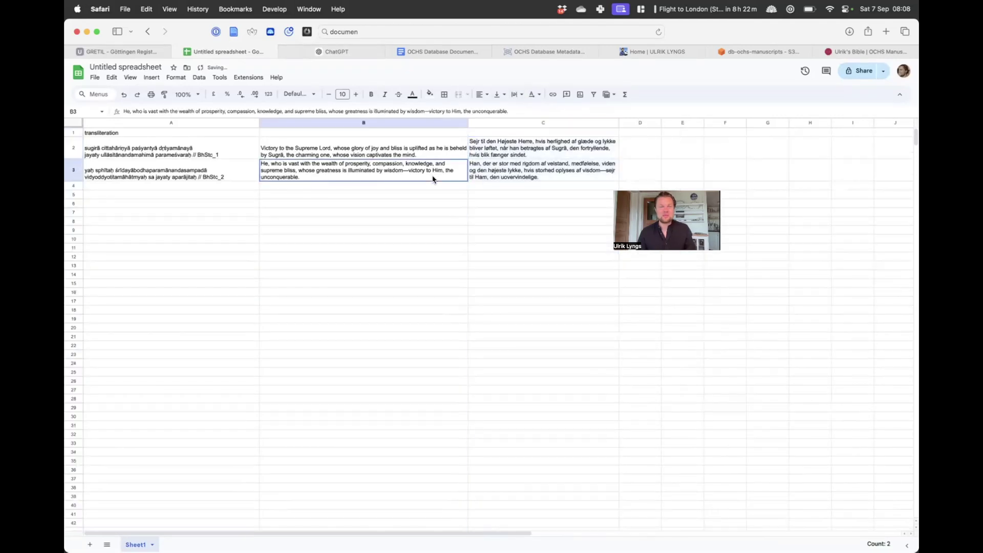
Set the header in B1 to "translation_english" and the header in C1 to "translation_danish".
click(285, 134)
text(translation_eng)
key(Return)
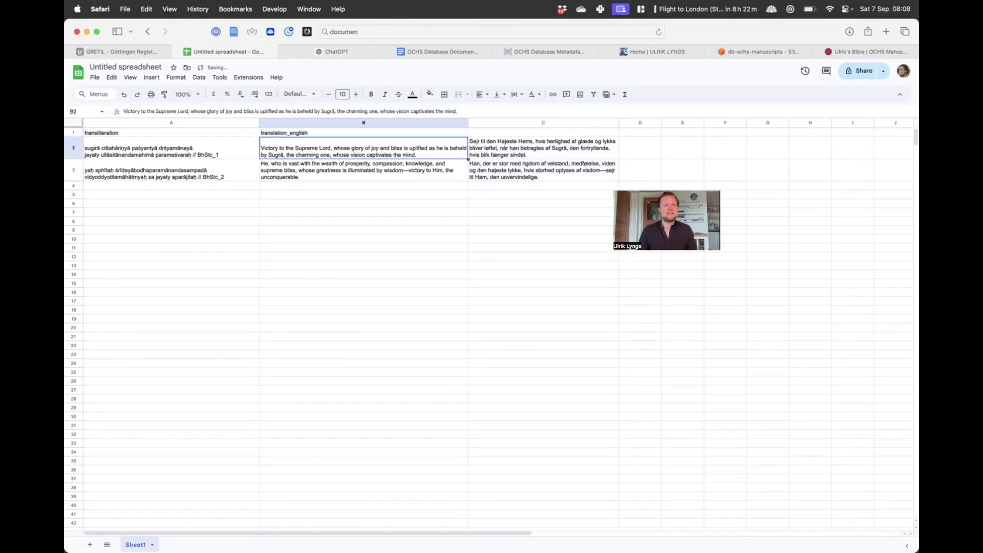
click(185, 94)
click(185, 177)
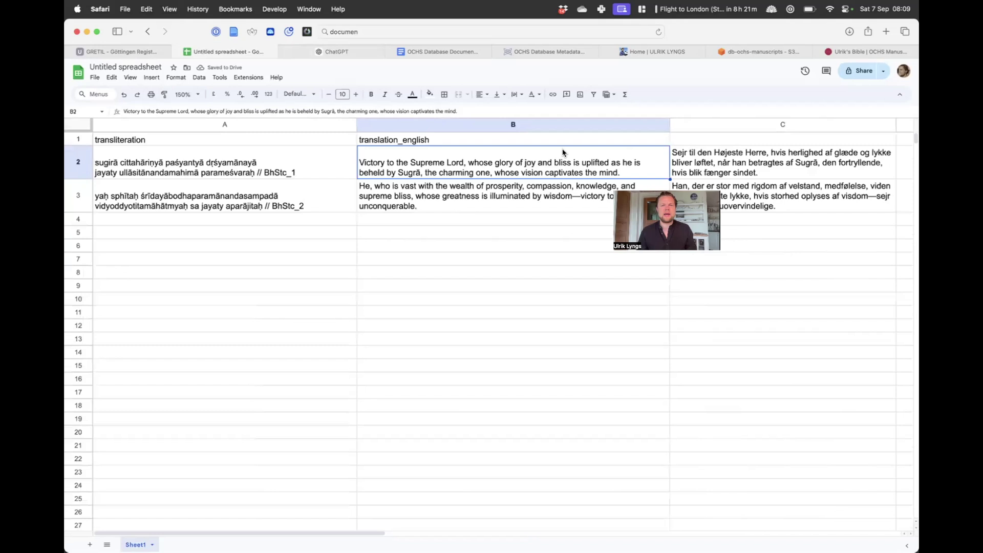
click(679, 142)
text(translation_danish)
key(Return)
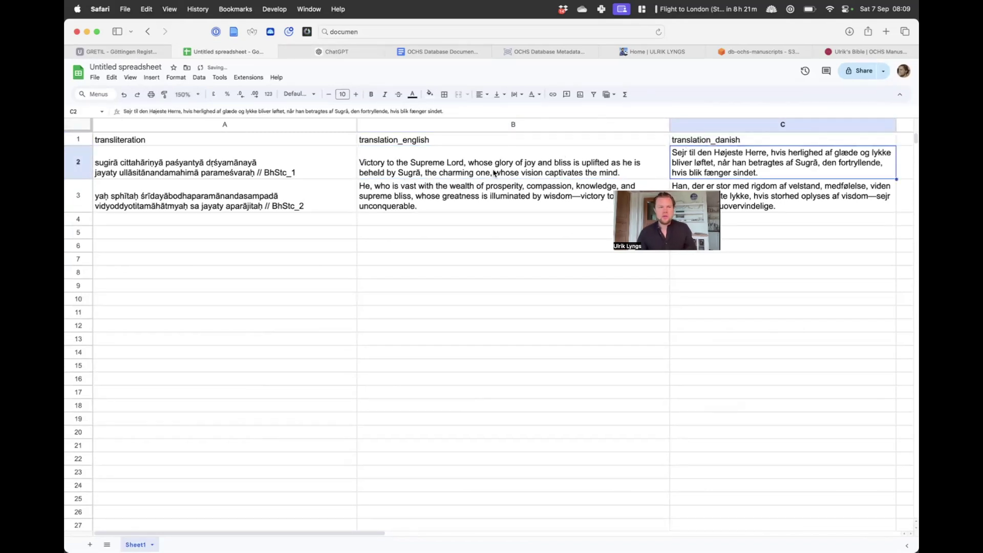
Download the spreadsheet as comma-separated values and move the CSV file into the manuscript_ulrik folder in Finder.
click(365, 189)
click(95, 79)
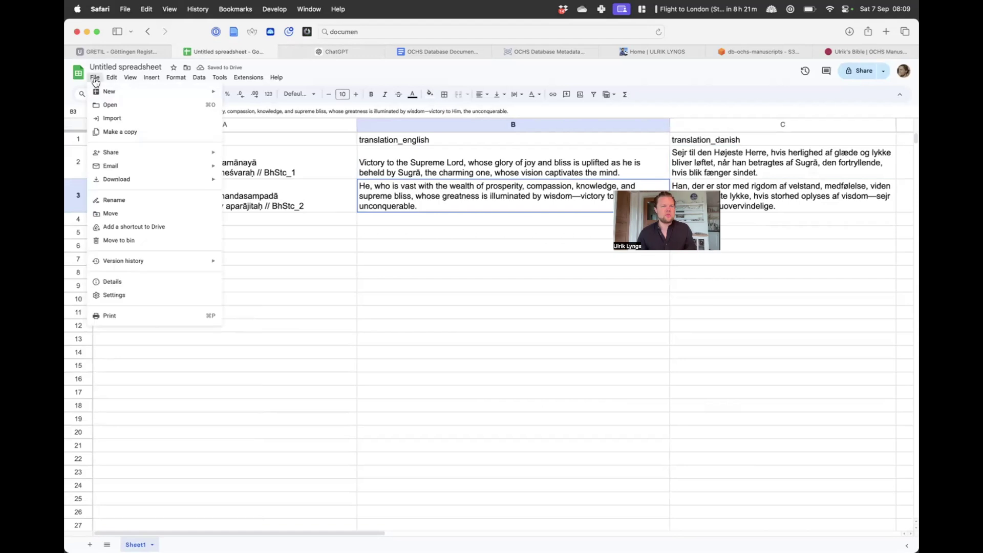
mouse_move(119, 179)
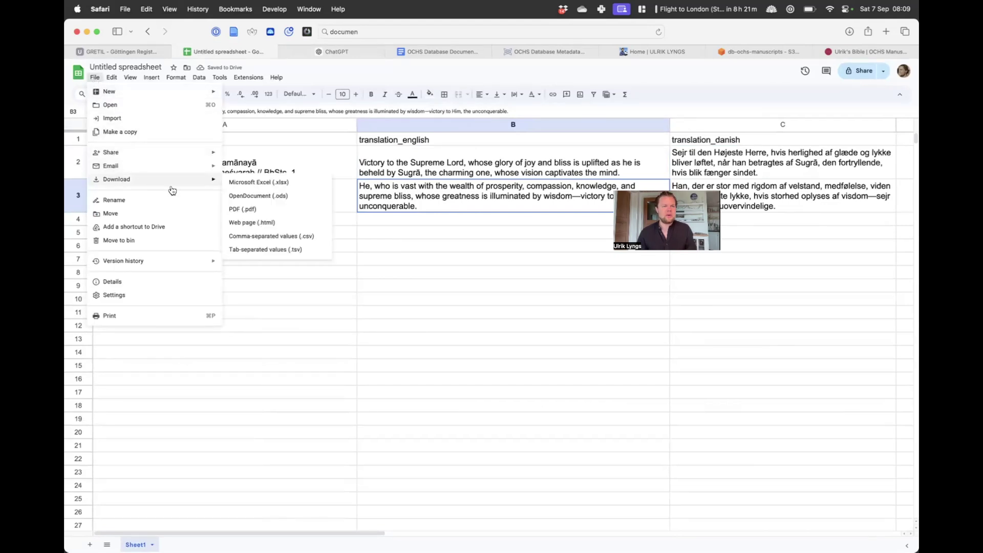
click(277, 236)
key(super+Tab)
key(super+Tab)
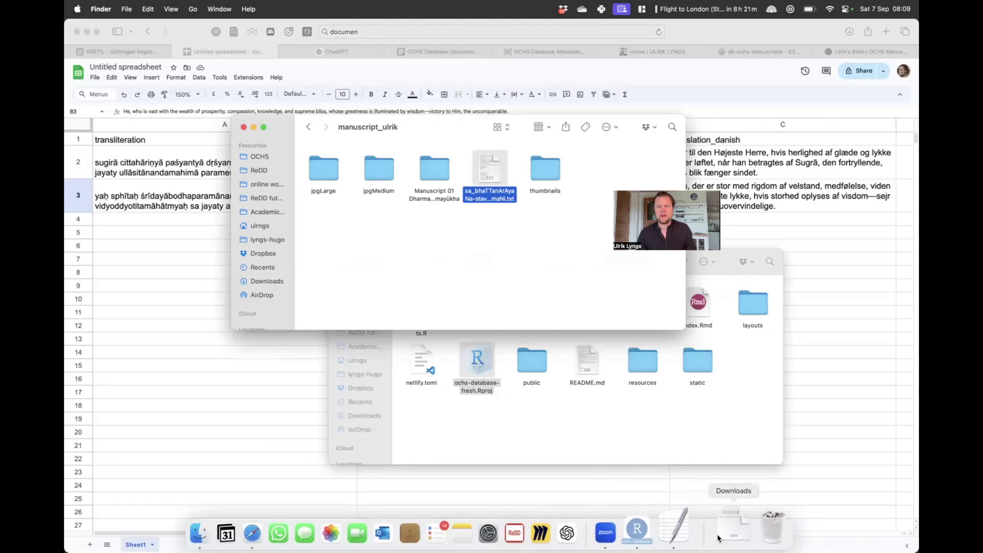
click(727, 525)
drag(731, 482, 489, 283)
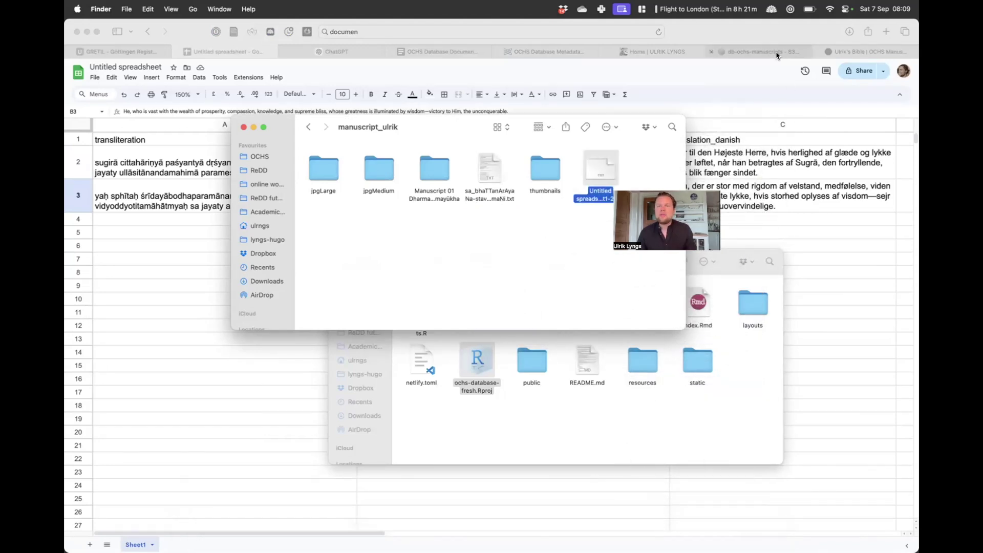
Rename the downloaded CSV file to match the manuscript's S3 folder, ochs_000_001_737_ulriks_bible.
click(763, 51)
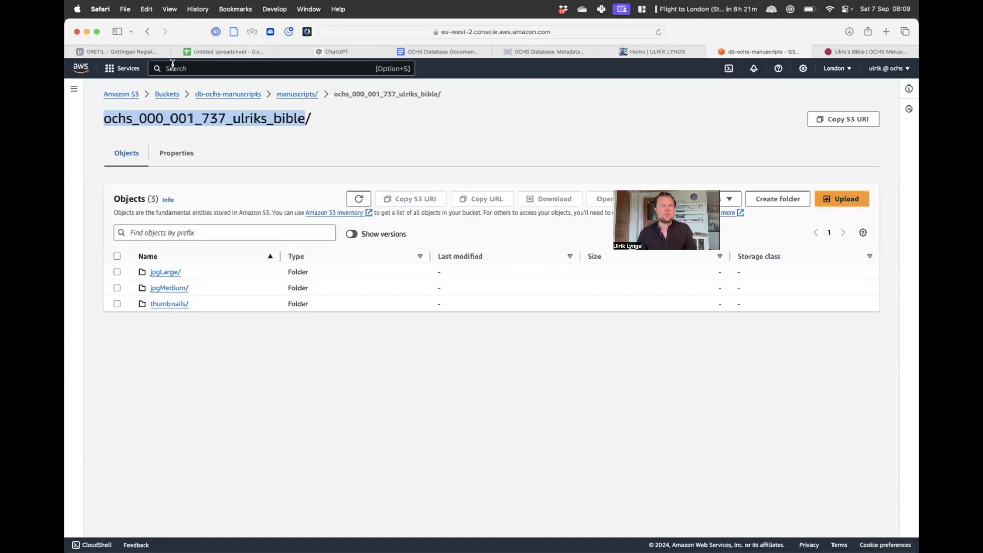
key(super+Tab)
key(Return)
text(ochs_000_001_737_ulriks_bible)
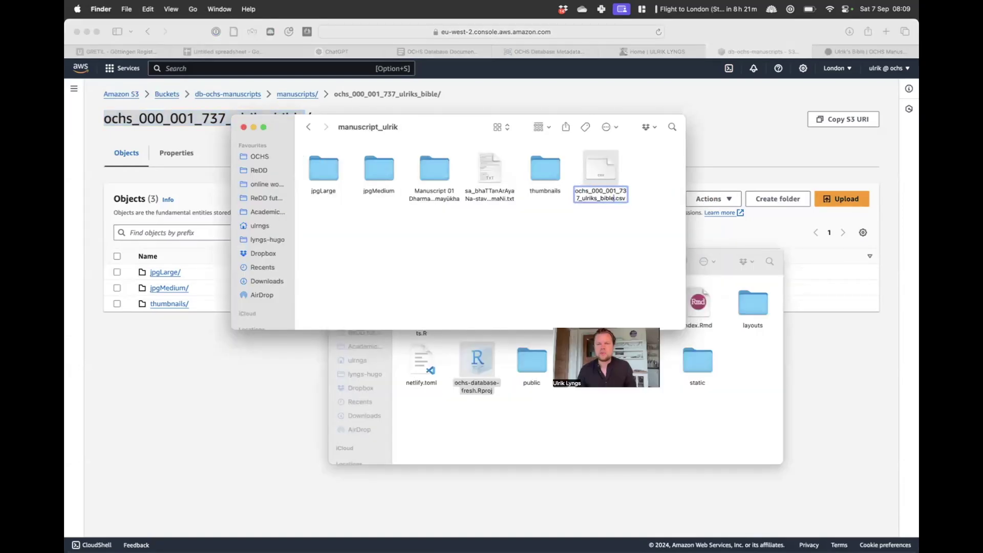
click(564, 246)
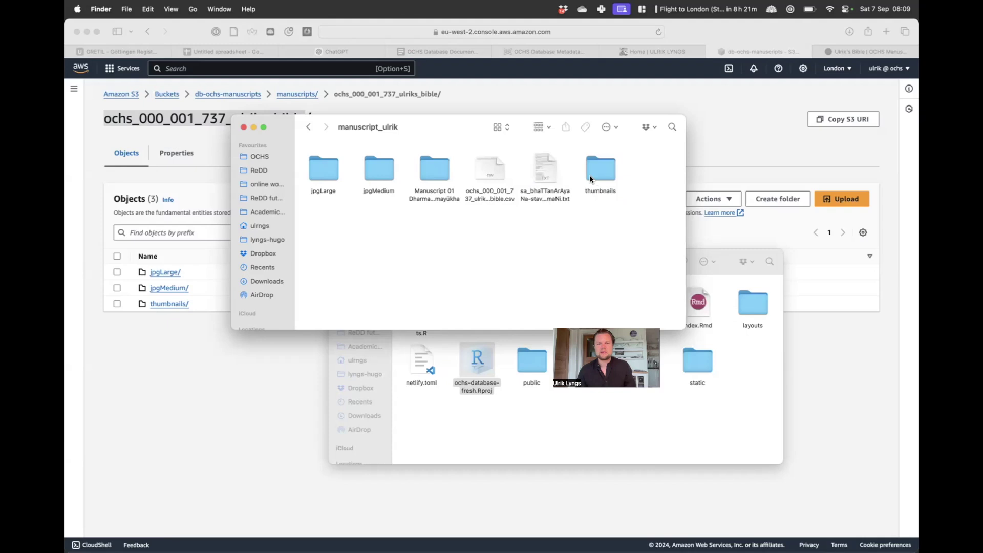
Add ochs_000_001_737_ulriks_bible.csv to an upload for the manuscript's S3 folder.
click(492, 173)
drag(485, 175, 204, 278)
click(291, 492)
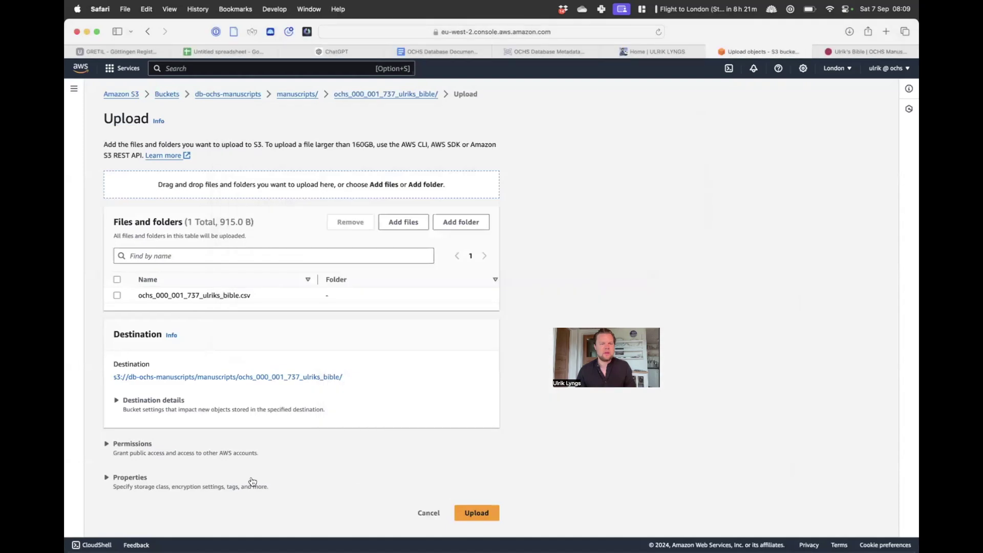
Grant public-read access to the CSV file with the risk acknowledged, upload it, and open the destination folder.
click(132, 444)
scroll(128, 444, down, 4)
click(143, 442)
scroll(144, 442, down, 3)
click(239, 435)
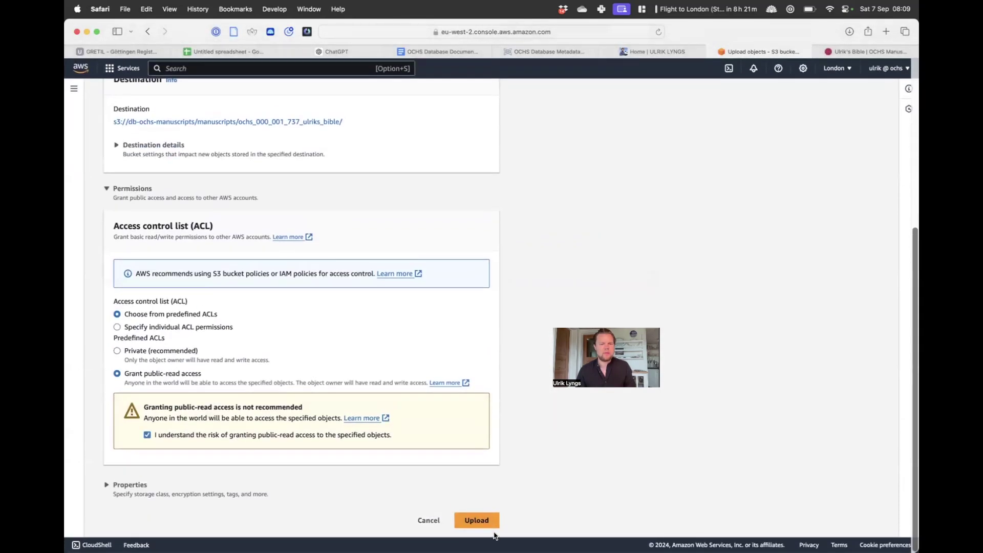
right_click(482, 519)
click(456, 422)
click(475, 519)
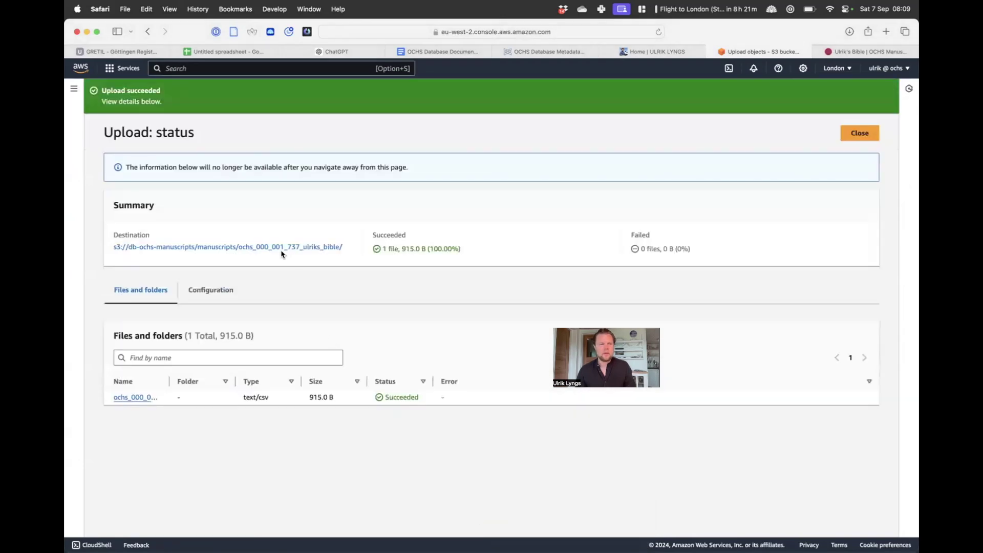
click(272, 247)
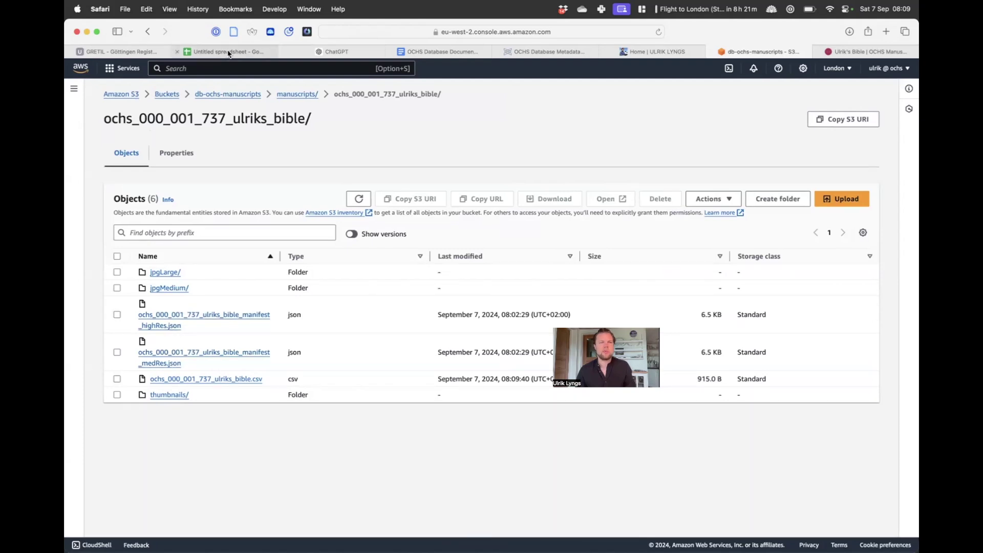
In the OCHS Database Documentation, extend the comment on "a spreadsheet format saved as CSV" with "in the meta data)" and save it.
click(438, 51)
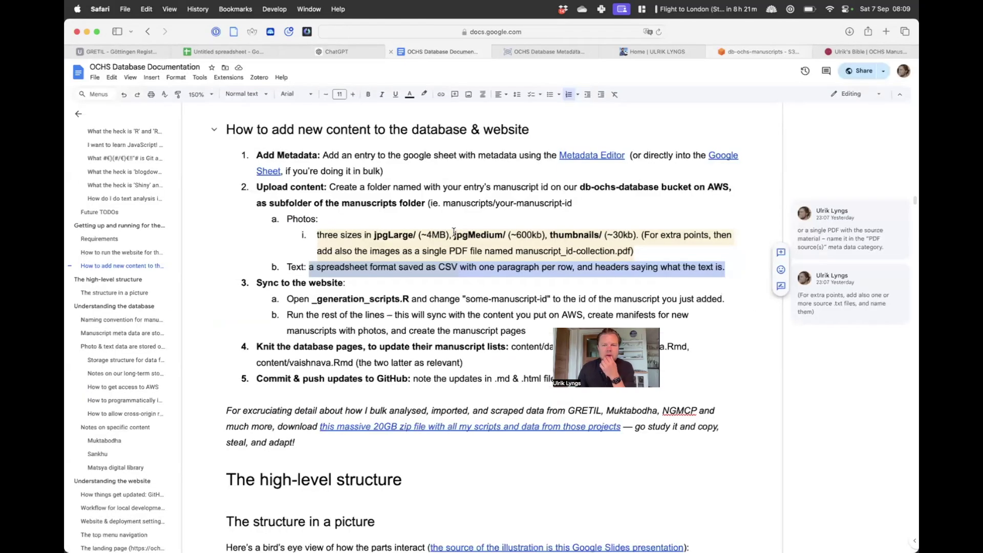
click(567, 270)
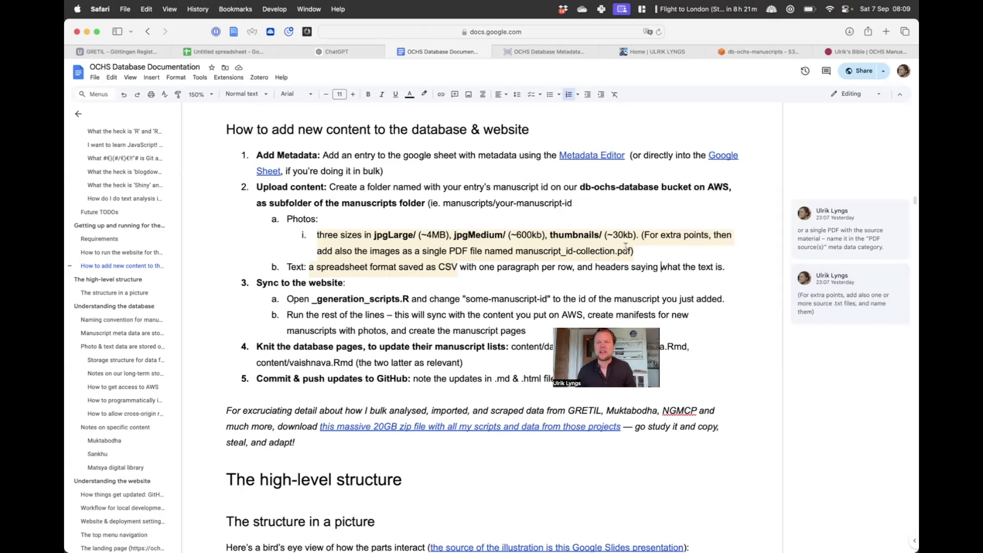
click(834, 312)
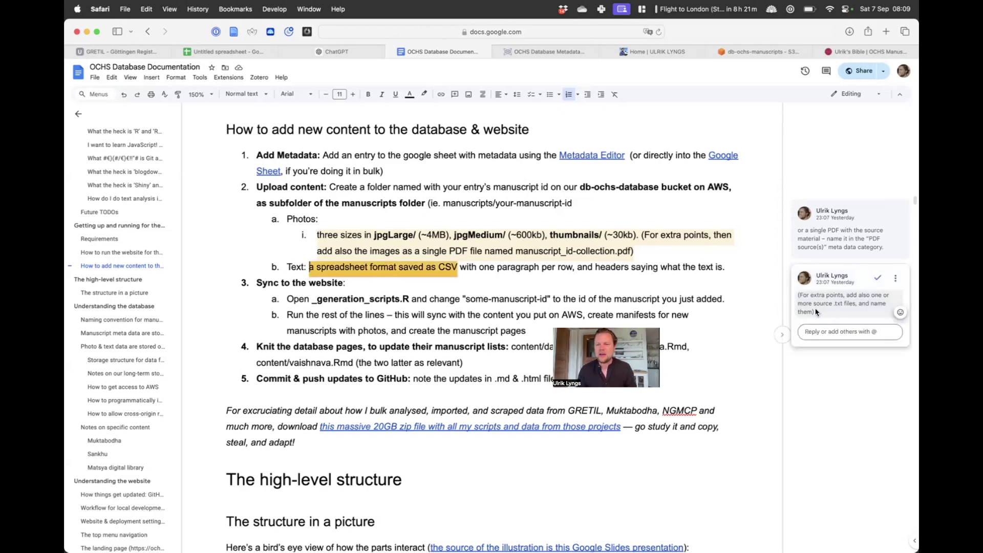
click(895, 279)
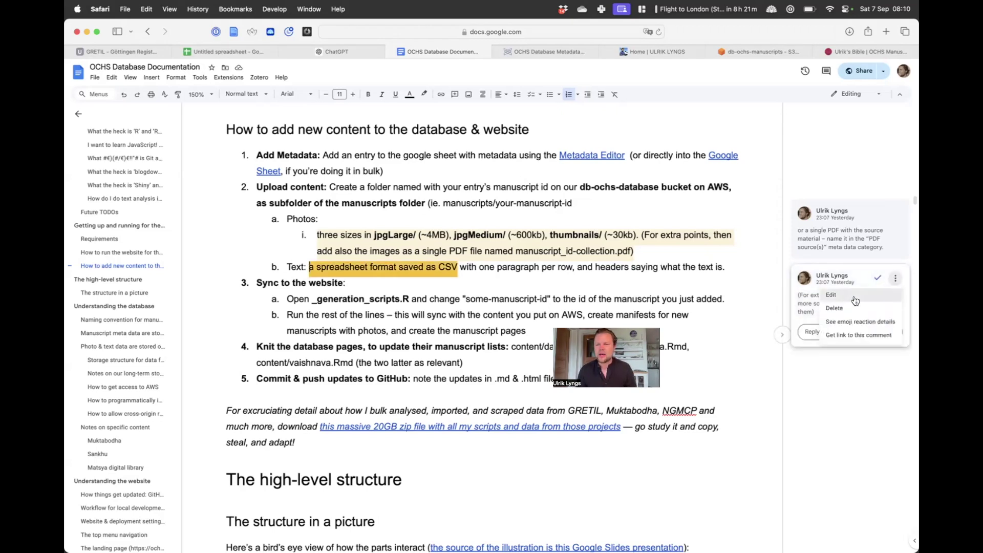
click(831, 296)
text(in the meta data))
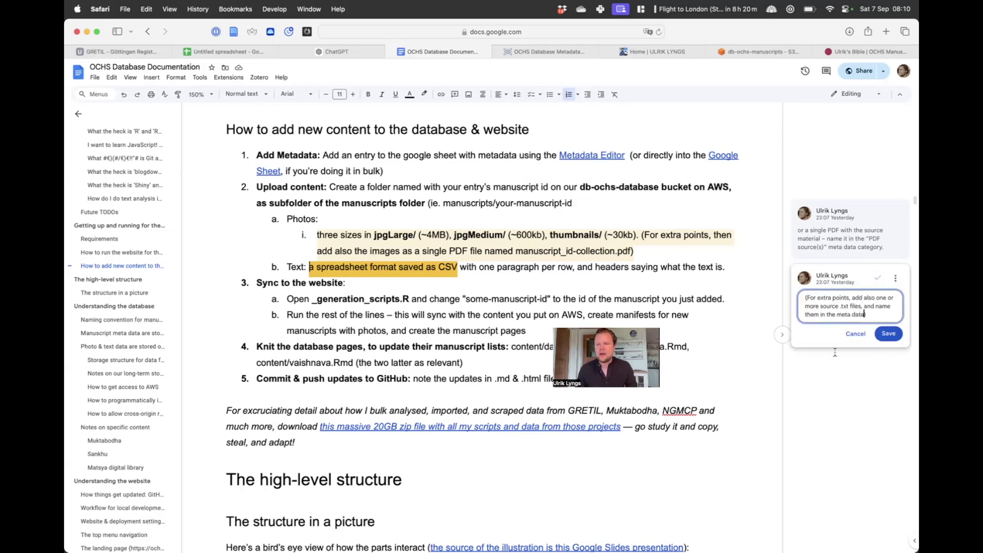
click(889, 334)
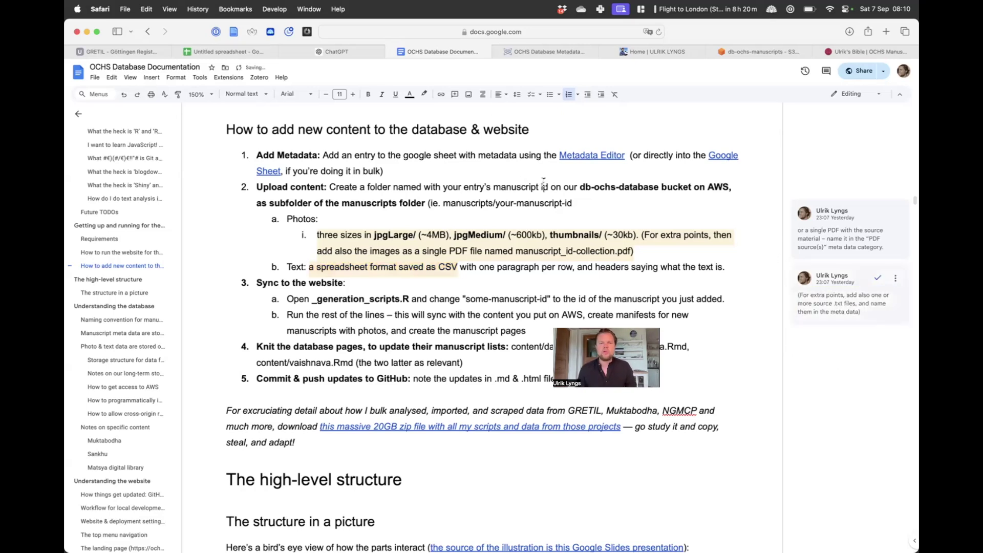
Add the source text file sa_bhaTTanArAyaNa-stavacintAmaNi.txt to an upload for the ochs_000_001_737_ulriks_bible folder in S3.
key(super+Tab)
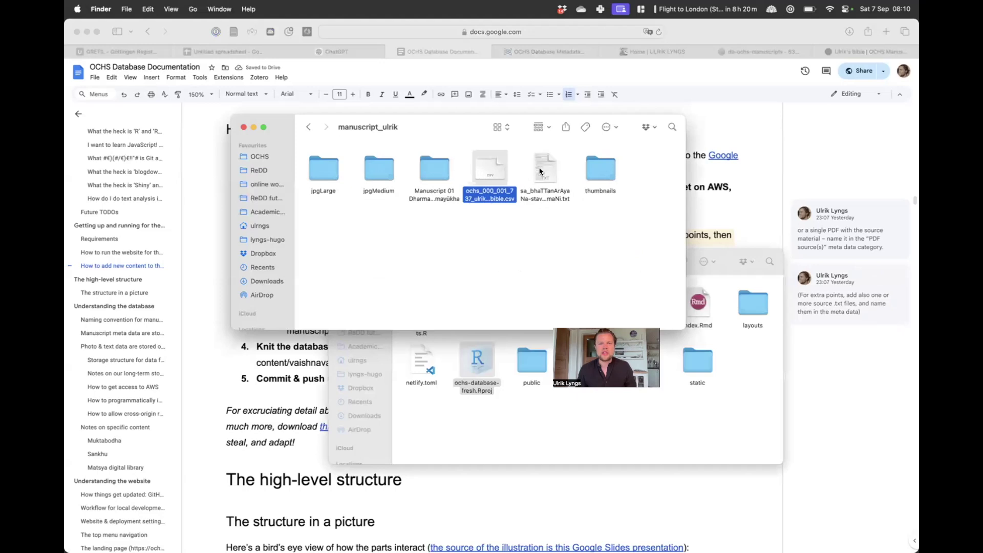
click(779, 62)
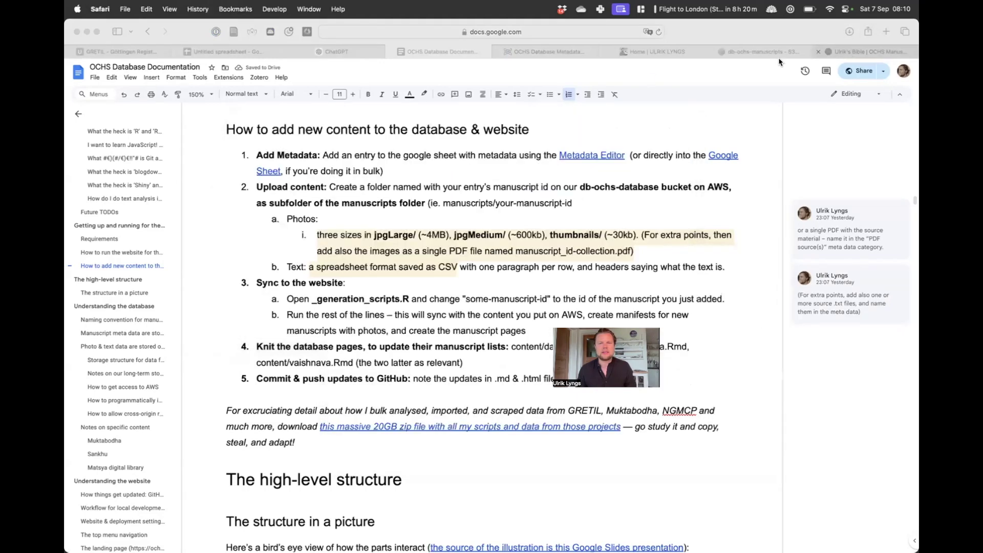
click(753, 52)
key(super+Tab)
drag(544, 165, 266, 397)
click(229, 469)
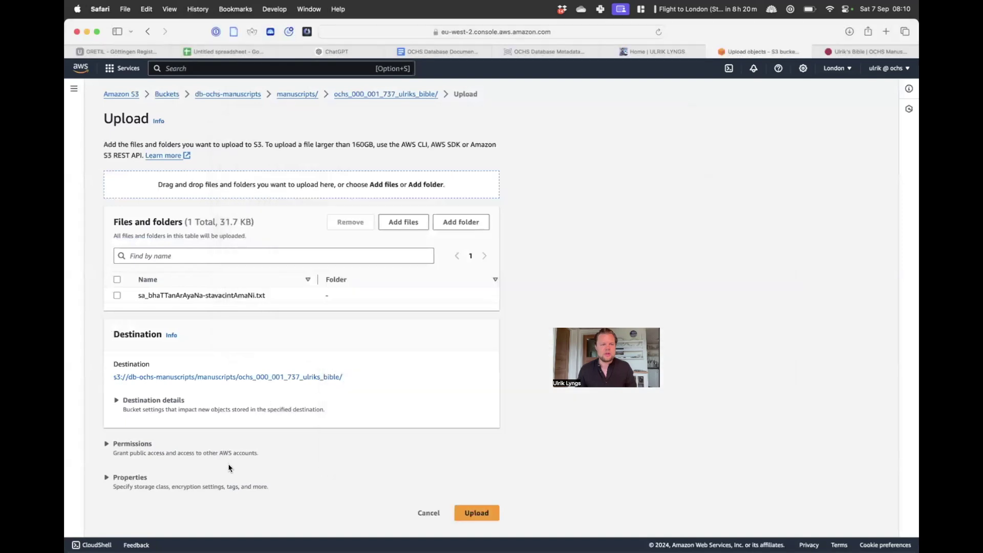
Grant public-read access to the source text file, acknowledge the risk, and upload it.
click(139, 442)
scroll(133, 443, down, 5)
click(126, 441)
scroll(138, 441, up, 1)
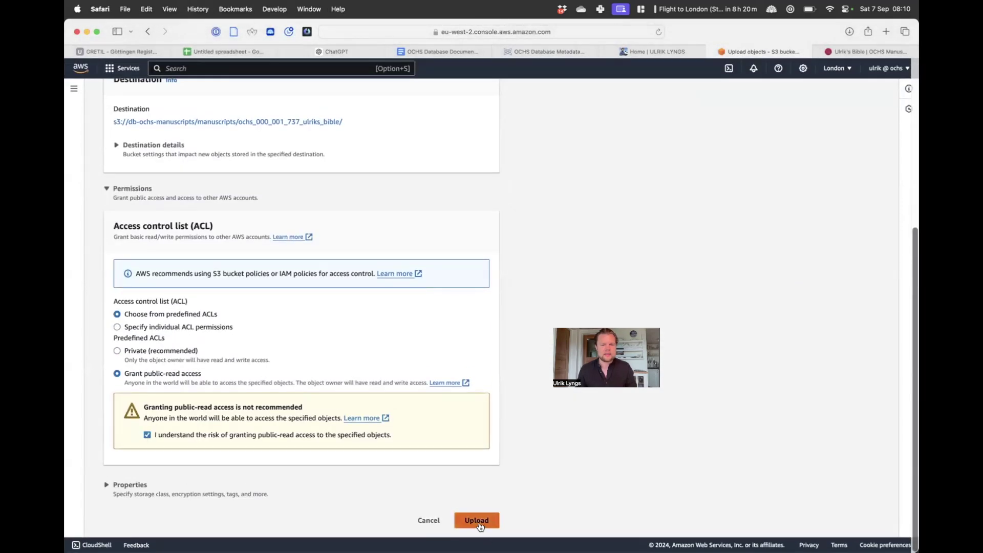
click(476, 521)
key(super+Tab)
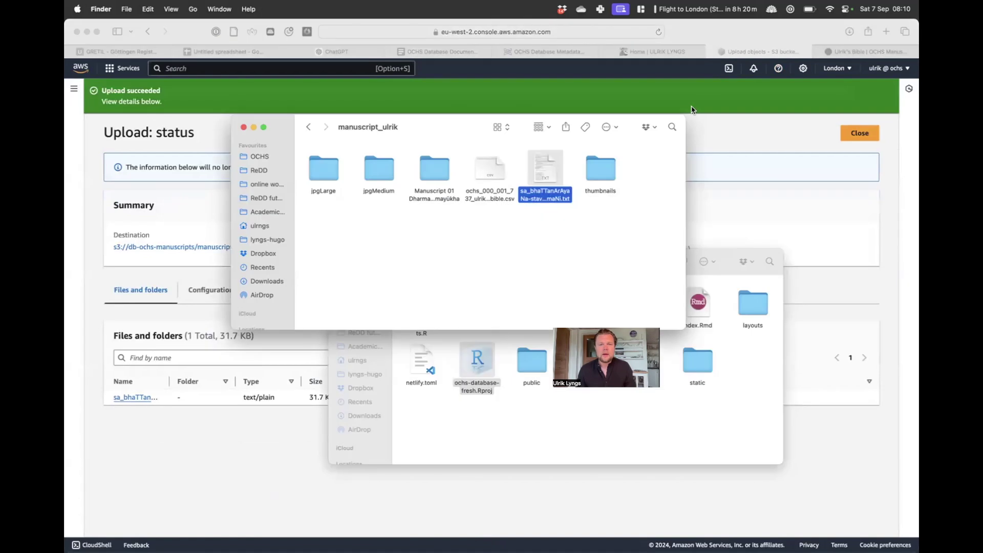
click(691, 110)
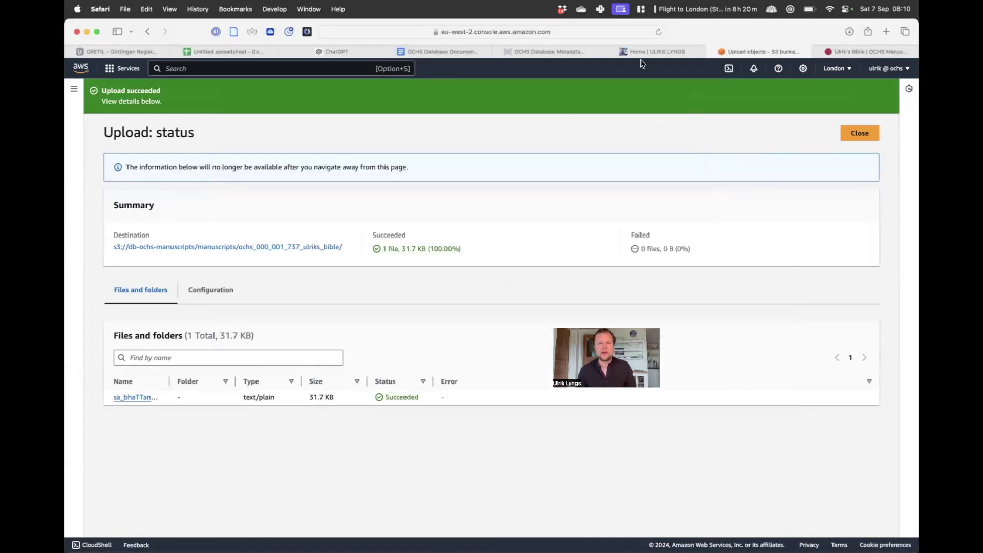
Switch to the OCHS Database Metadata Editor, enable editing of existing entries, and load ochs_000_001_737_ulriks_bible.
click(542, 52)
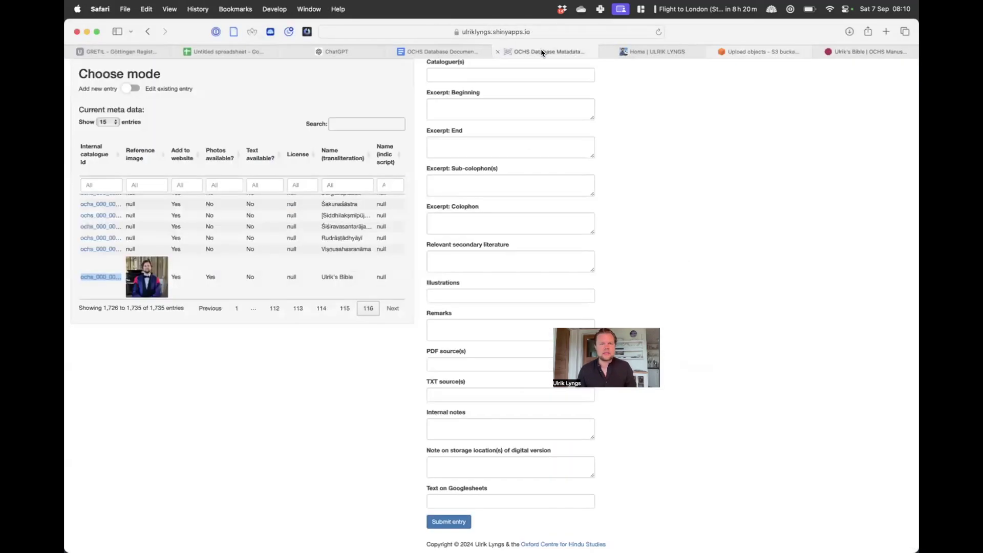
click(131, 89)
click(212, 118)
scroll(205, 192, down, 5)
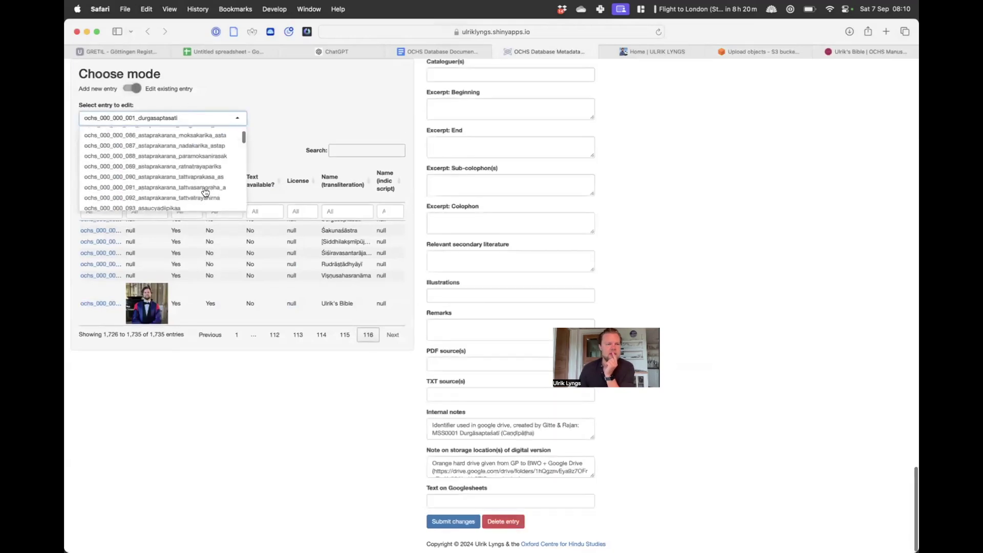
drag(243, 140, 243, 221)
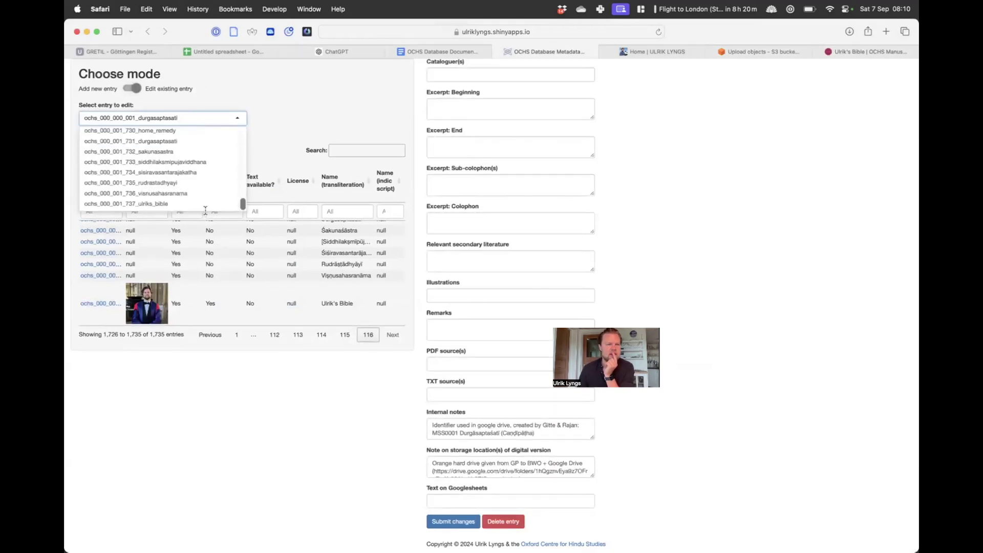
click(160, 205)
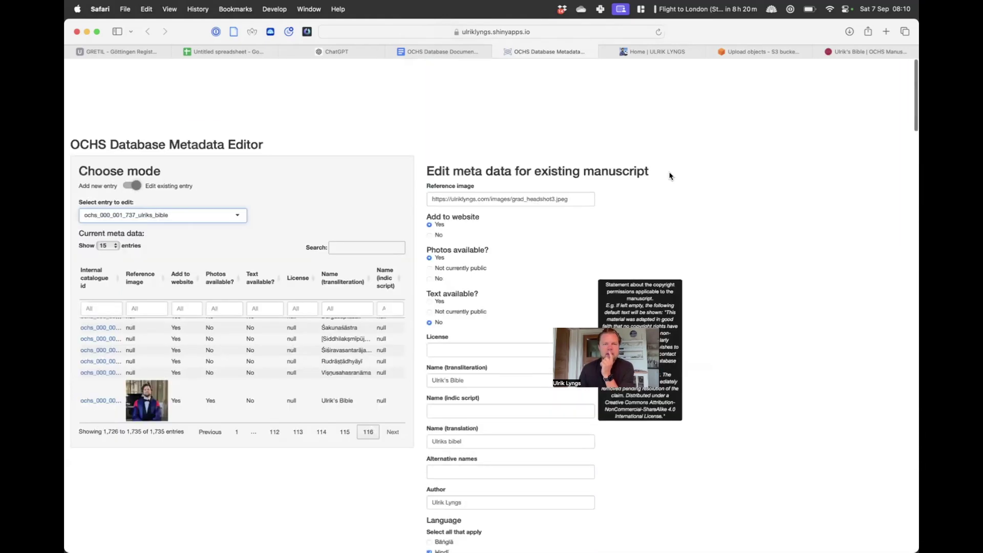
Set "Text available?" to Yes and enter sa_bhaTTanArAyaNa-stavacintAmaNi.txt as the TXT source.
scroll(669, 176, down, 3)
click(440, 232)
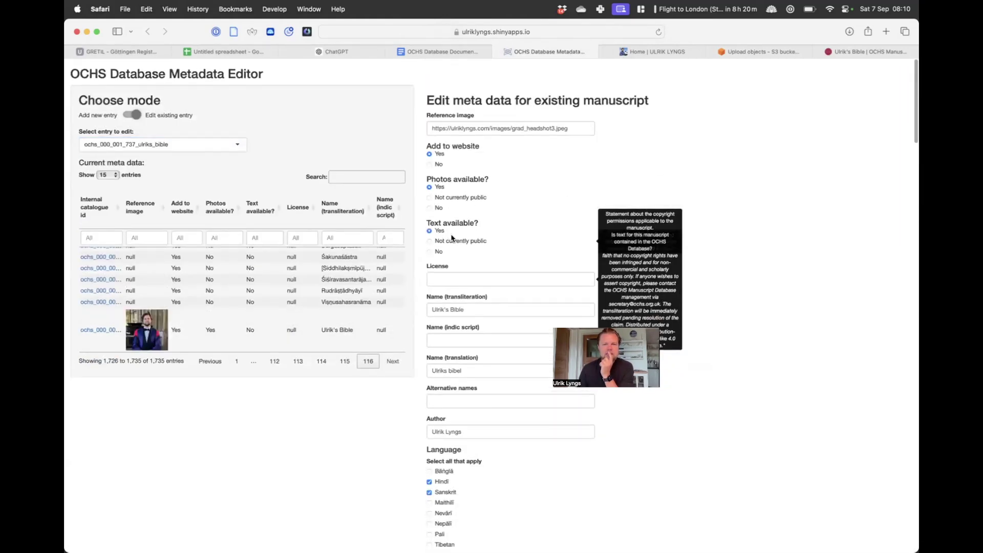
scroll(795, 378, down, 8)
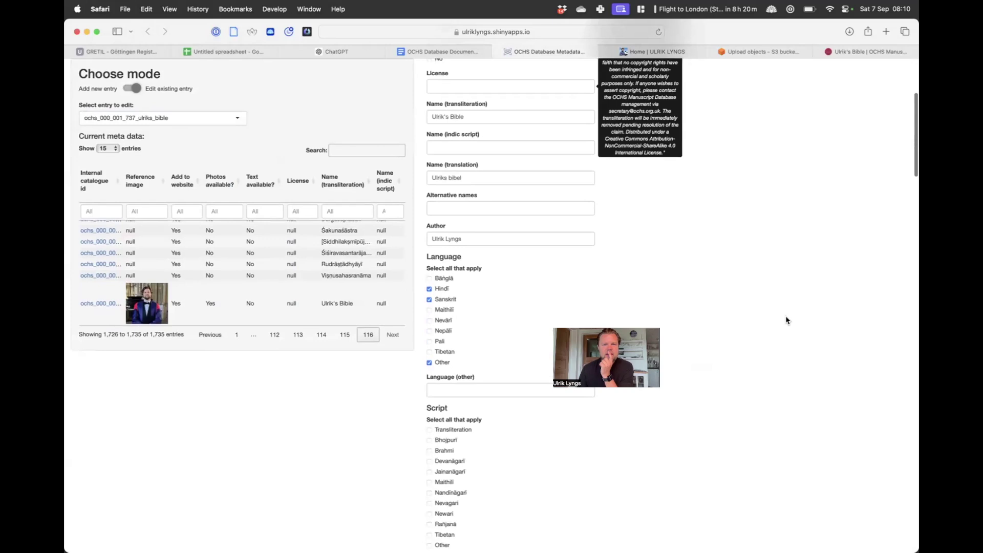
scroll(786, 320, down, 20)
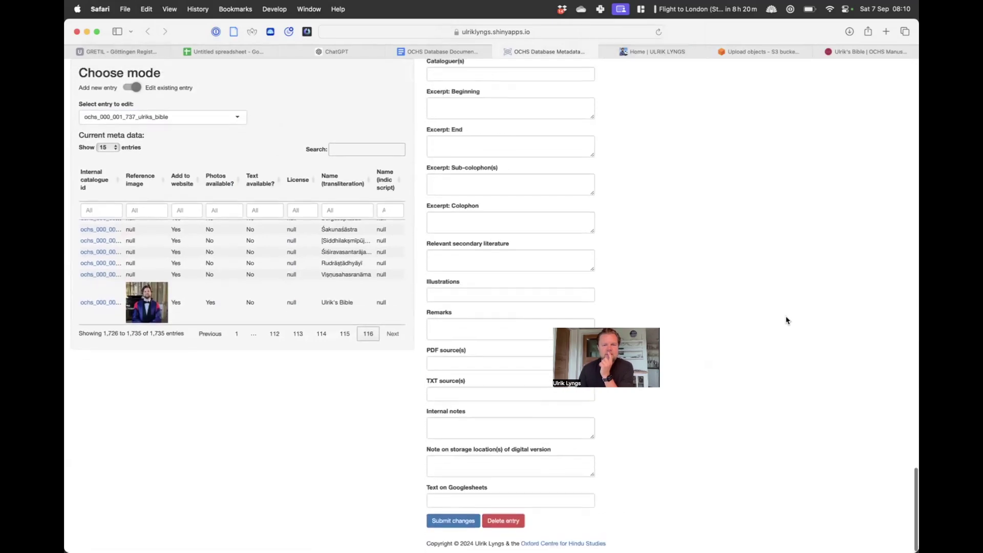
click(475, 396)
text(sa_bhaTTanArAyaNa-stavacintAmaNi)
text(.txt)
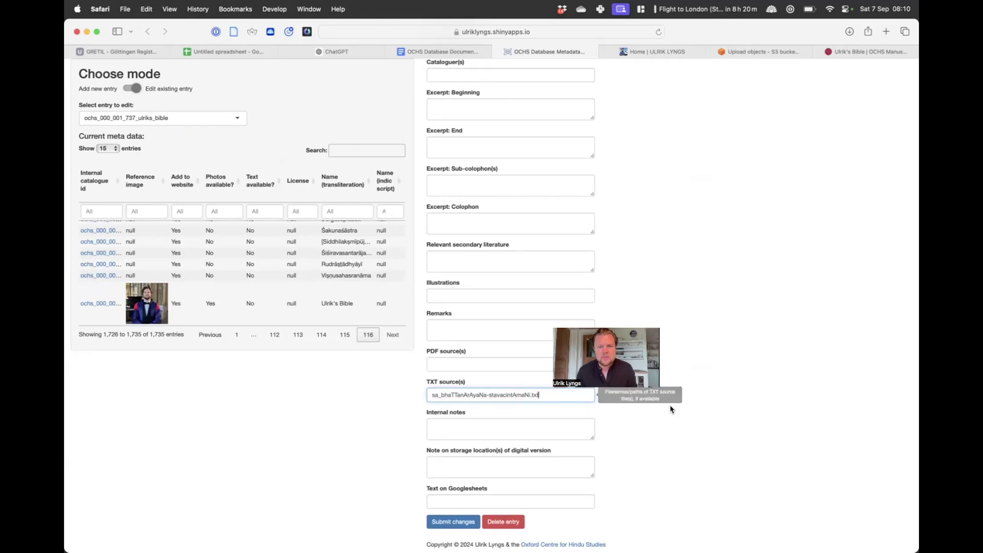
Submit the changes to the entry, enter the confirmation password, save, and dismiss the success message.
click(448, 522)
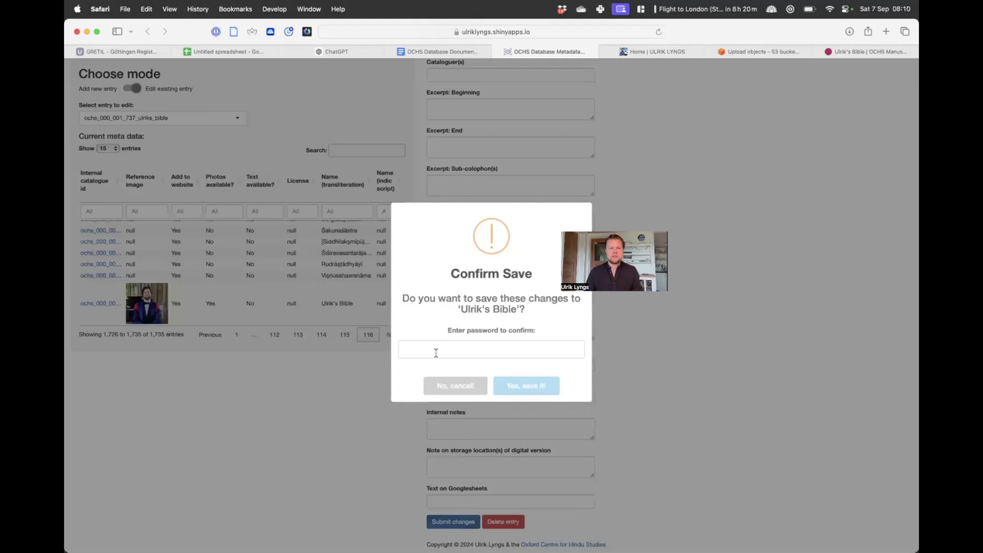
click(436, 351)
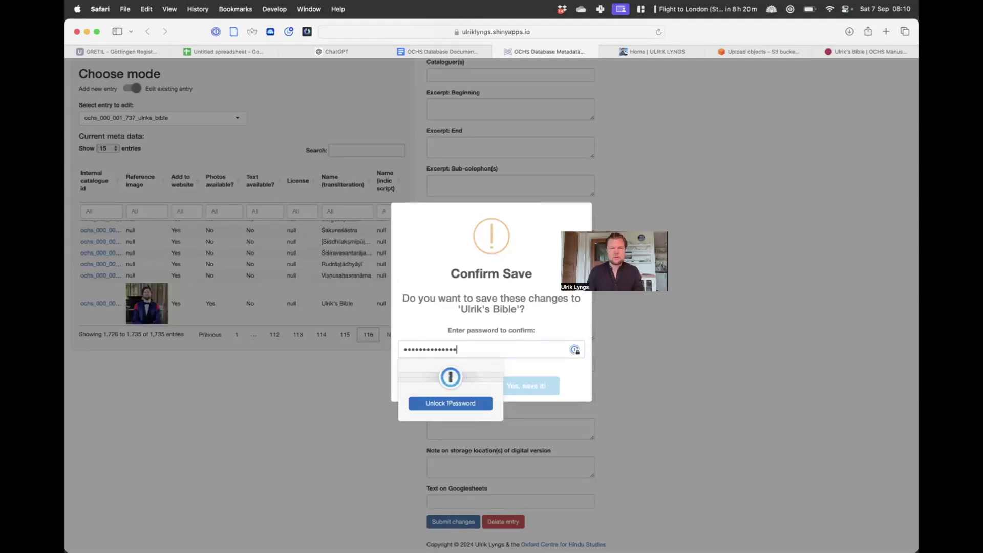
click(531, 391)
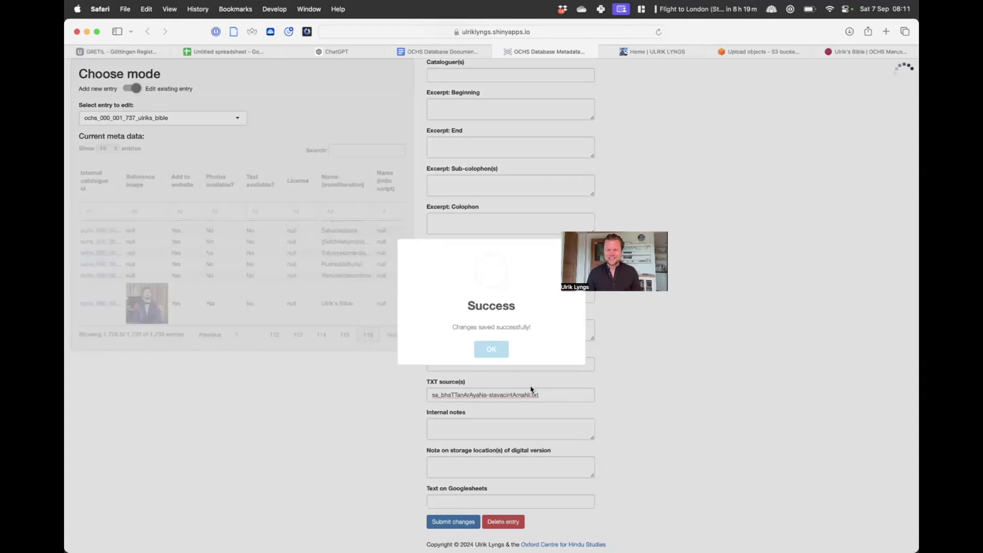
click(493, 350)
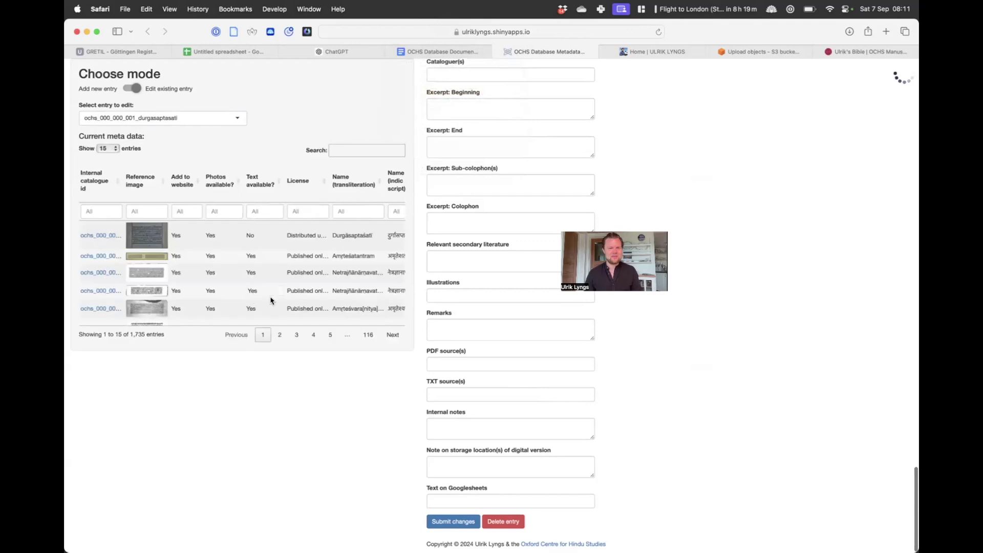
Check the manuscript's row on the last page of the metadata table and review the website sync instructions in the OCHS Database Documentation.
click(368, 361)
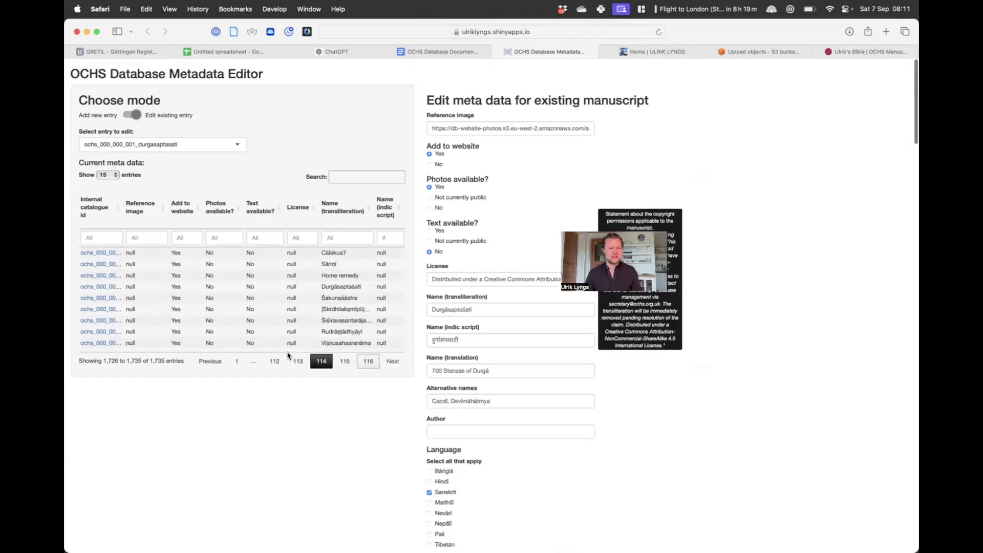
scroll(327, 293, down, 2)
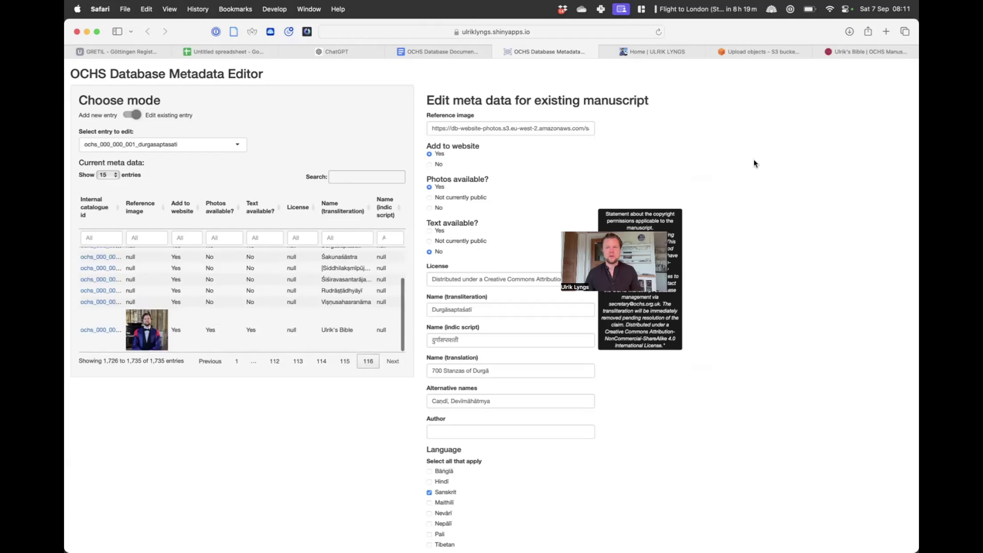
click(441, 49)
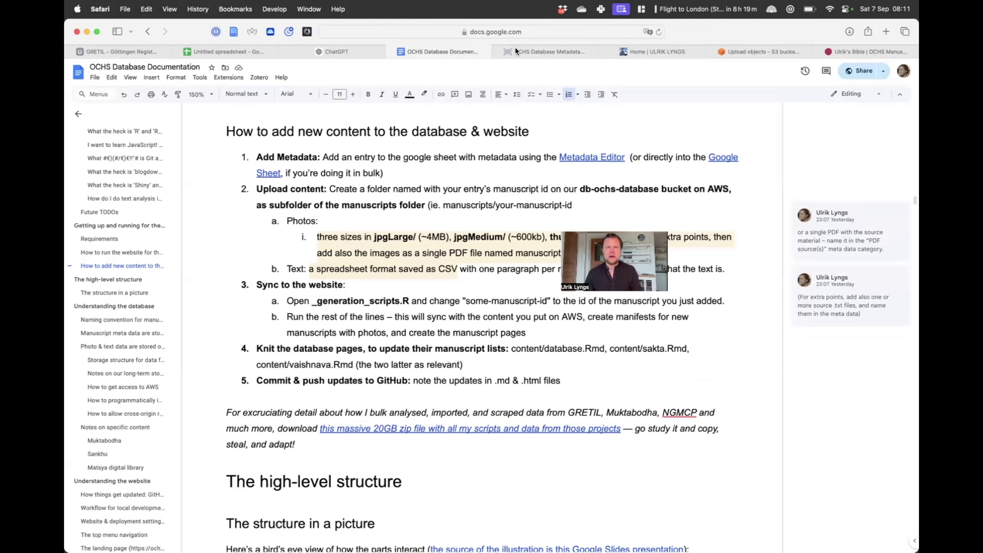
click(409, 269)
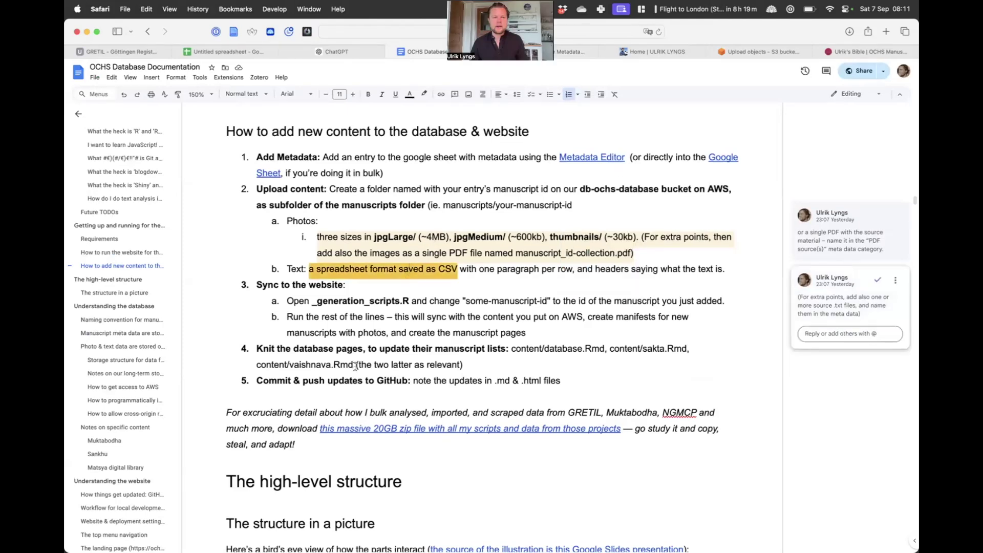
click(365, 301)
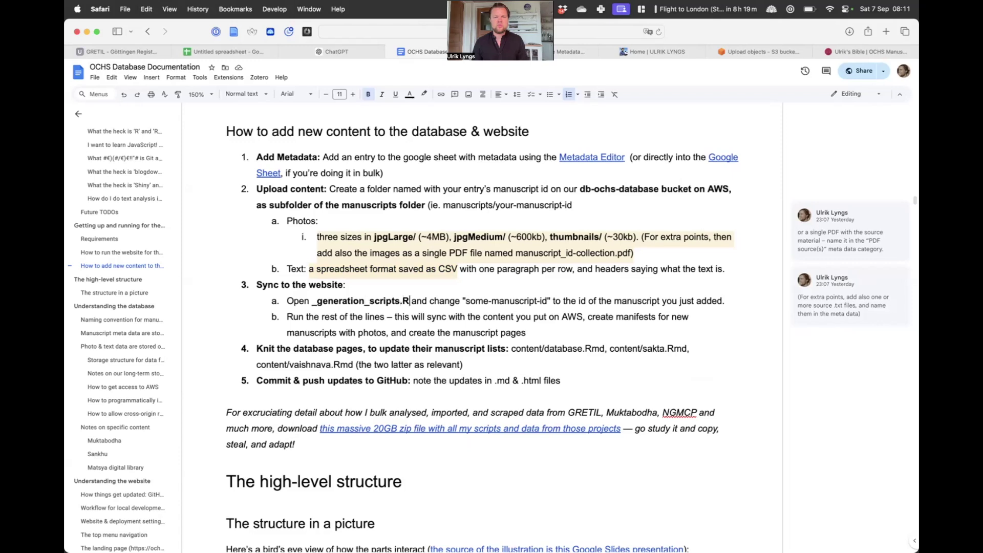
Switch to RStudio and, in _generation_scripts.R, set build_new_rmds to FALSE in the create_manuscript_pages call.
key(super+Tab)
key(Tab)
key(Tab)
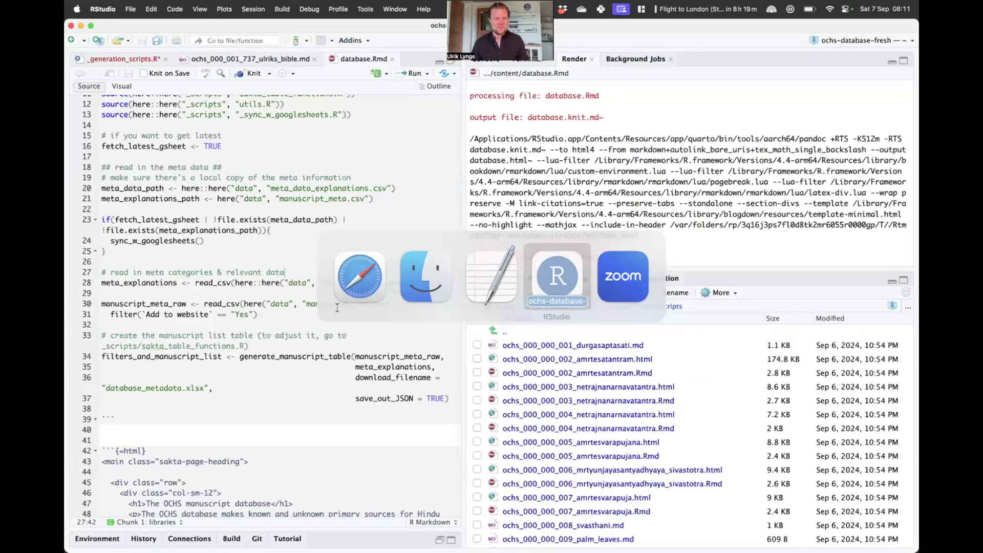
click(122, 58)
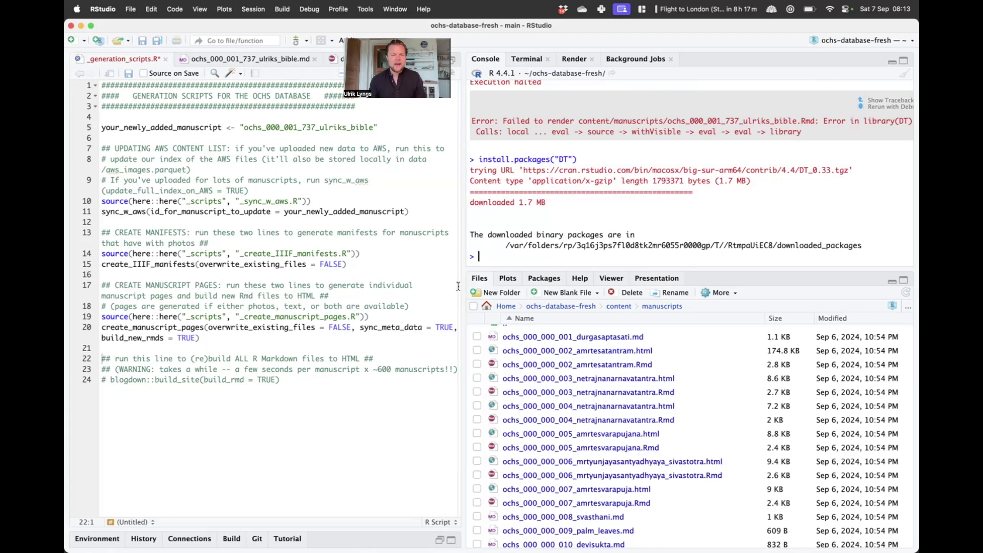
key(Up)
key(Up)
key(Up)
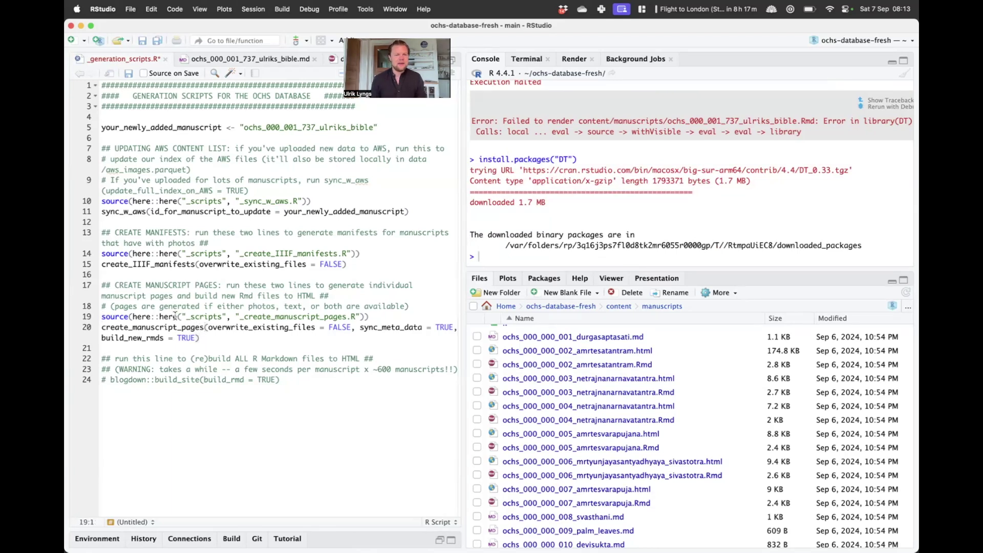
key(super+Right)
key(alt+shift+Left)
text(FALSE)
Run the lines that source _create_manuscript_pages.R and call create_manuscript_pages.
click(199, 328)
key(super+Return)
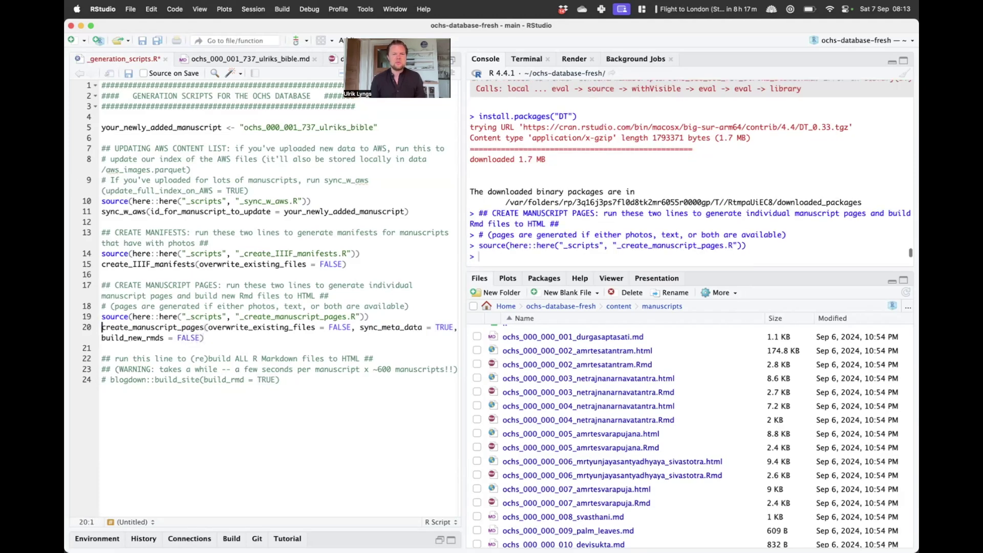
key(super+Return)
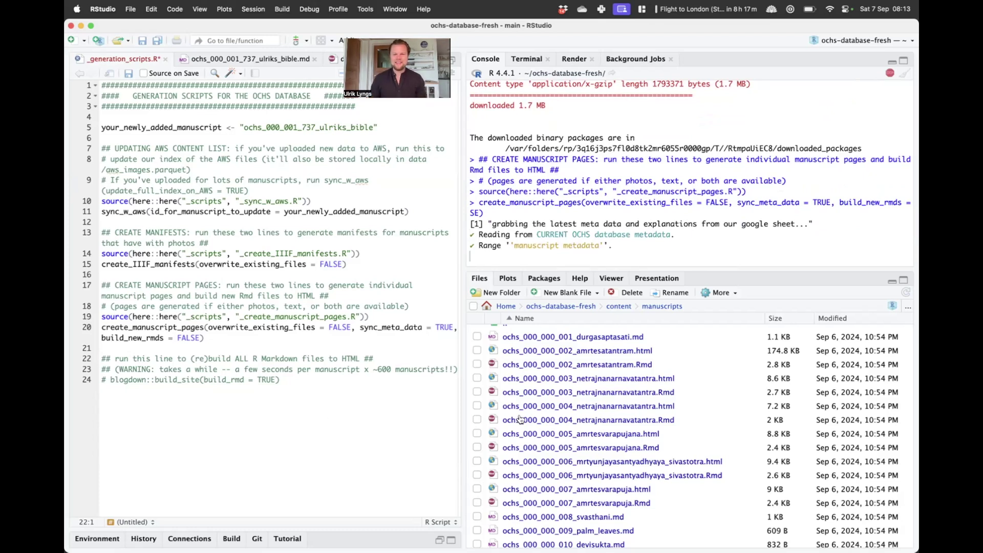
Open the generated ochs_000_001_737_ulriks_bible.Rmd from the end of the content/manuscripts folder.
scroll(707, 397, down, 1)
scroll(707, 397, down, 5)
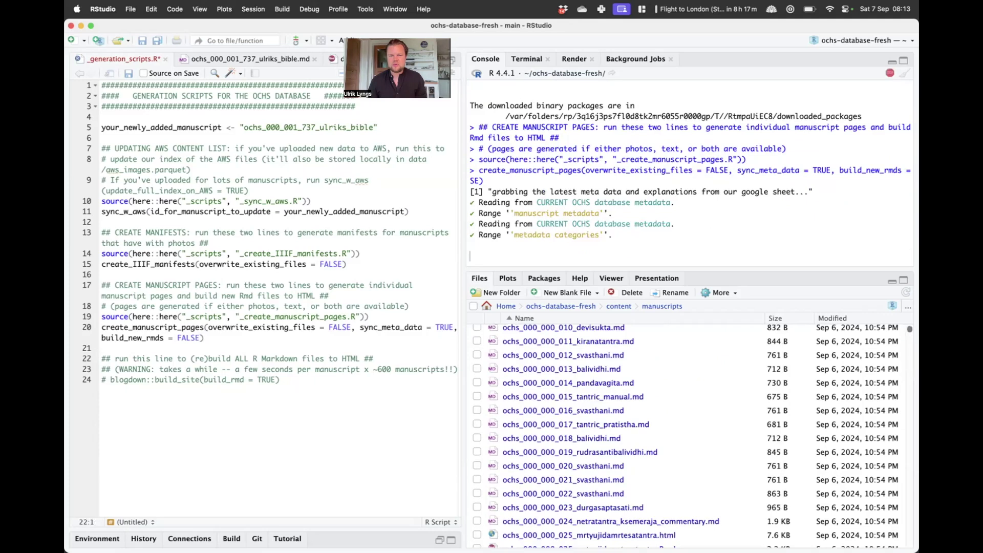
scroll(895, 534, down, 20)
scroll(687, 436, down, 20)
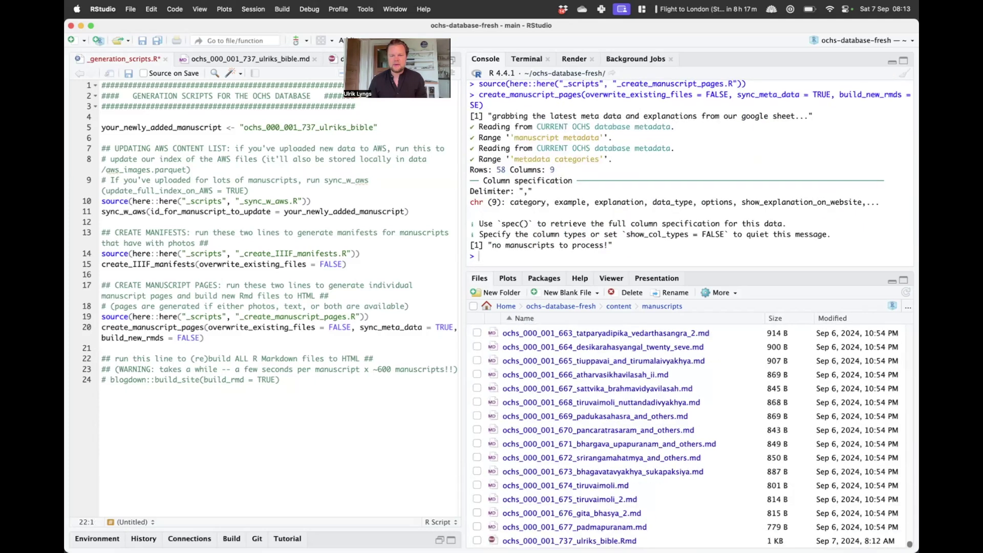
click(569, 541)
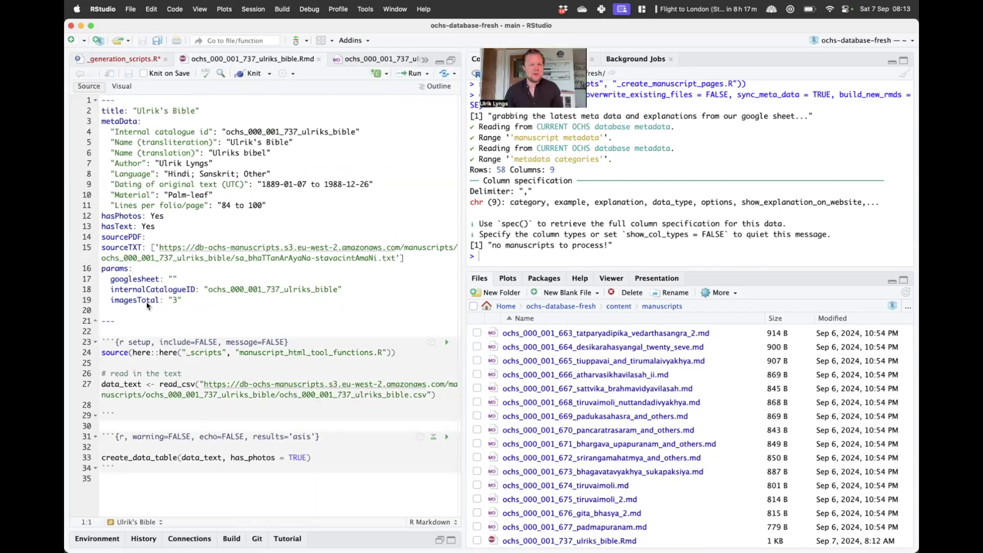
Review the metadata header and R code chunks of the manuscript's Rmd file, and knit it.
drag(135, 321, 77, 83)
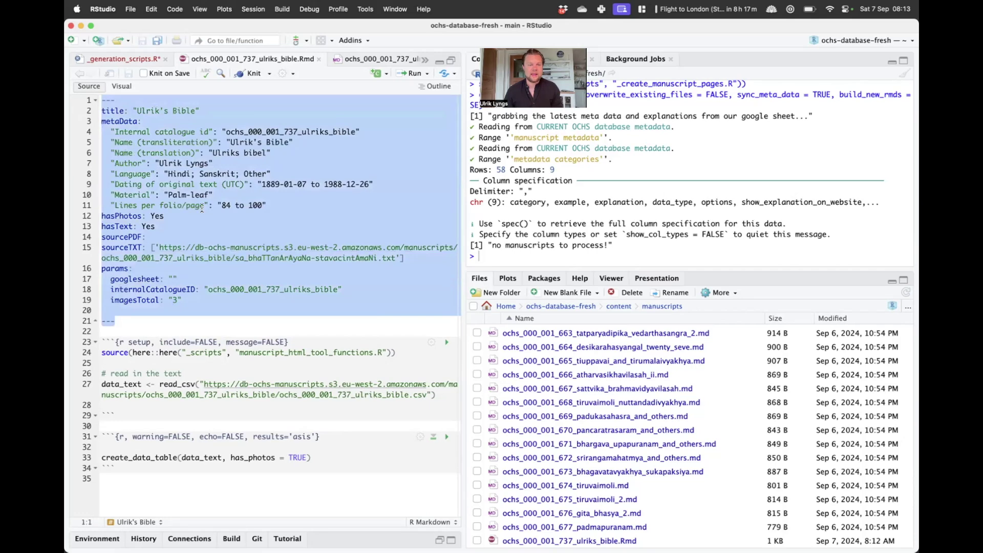
scroll(202, 230, down, 2)
click(329, 461)
drag(174, 435, 112, 292)
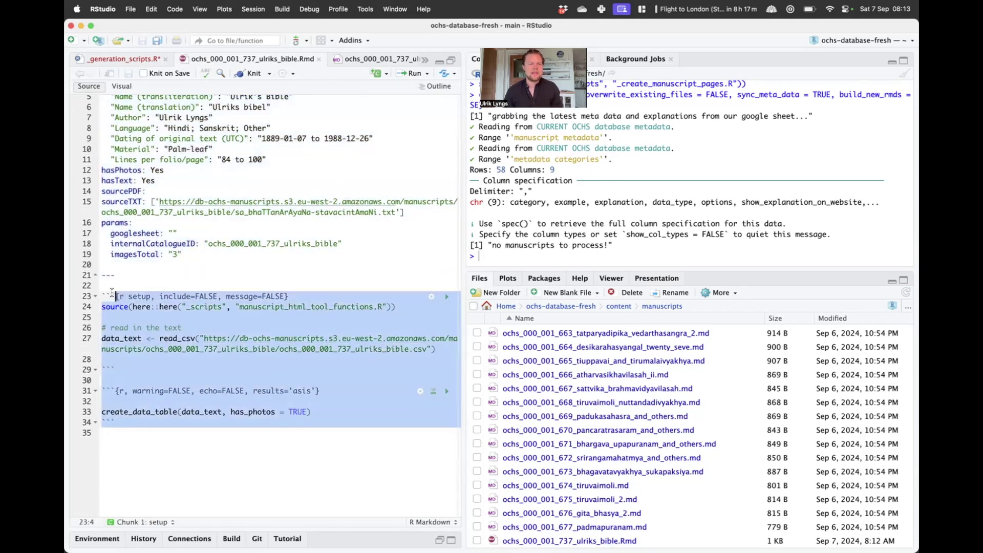
click(180, 282)
click(432, 349)
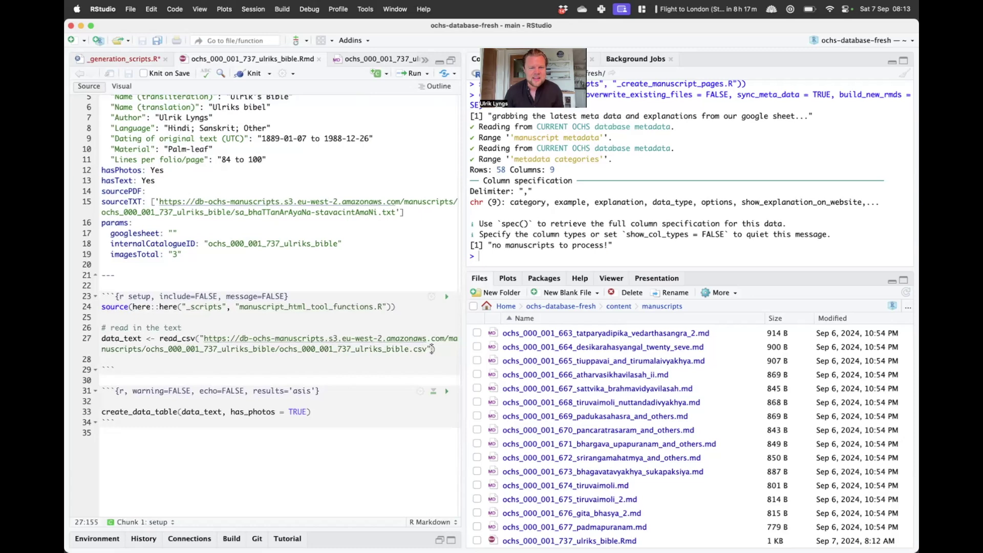
click(248, 74)
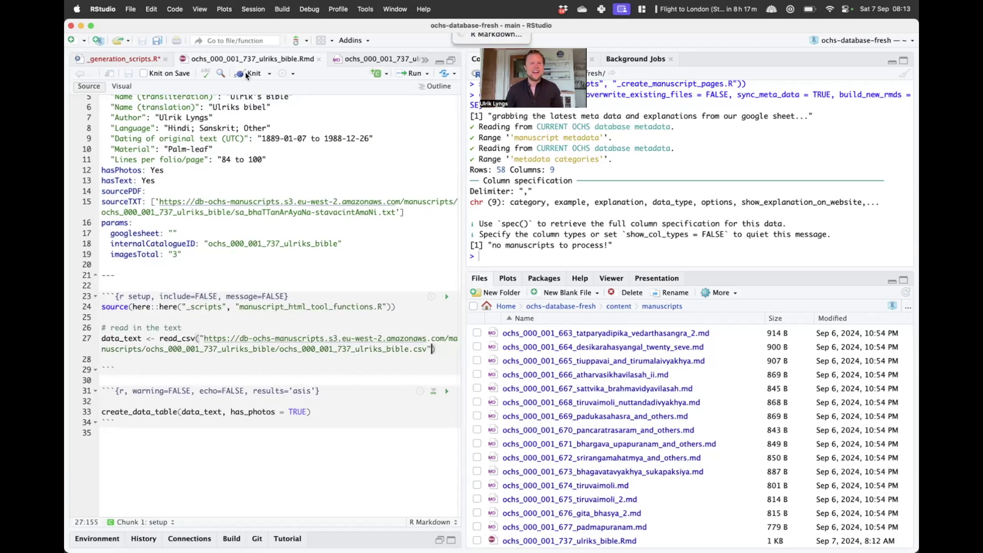
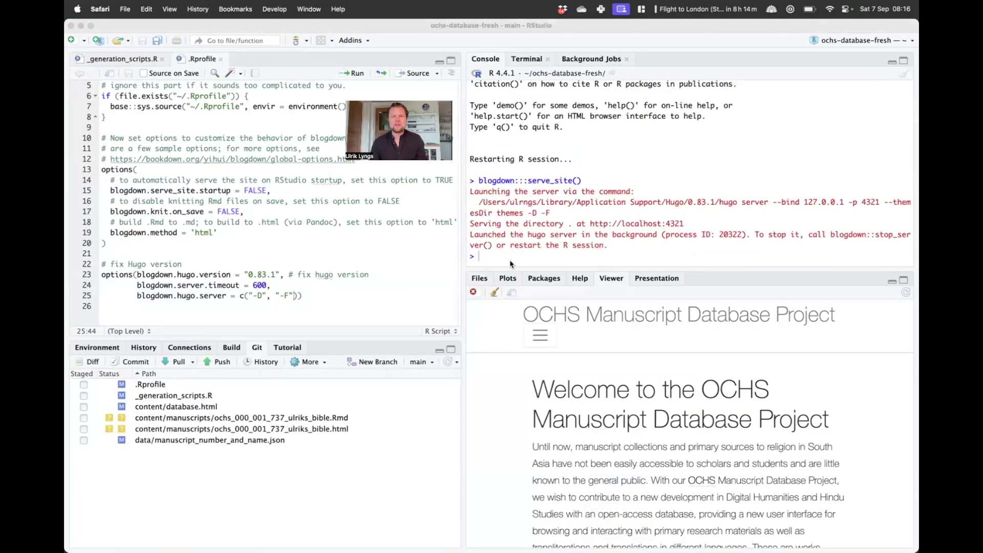
Switch to Safari, find Ulrik's Bible on the last page of the local site's database table, and inspect its manuscript page.
click(513, 297)
click(479, 244)
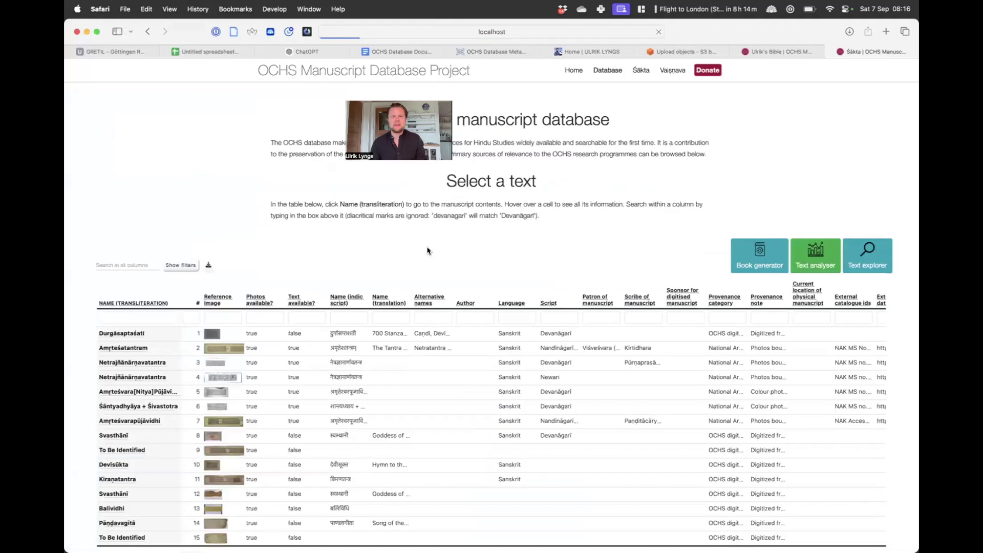
scroll(128, 377, down, 2)
scroll(128, 378, up, 2)
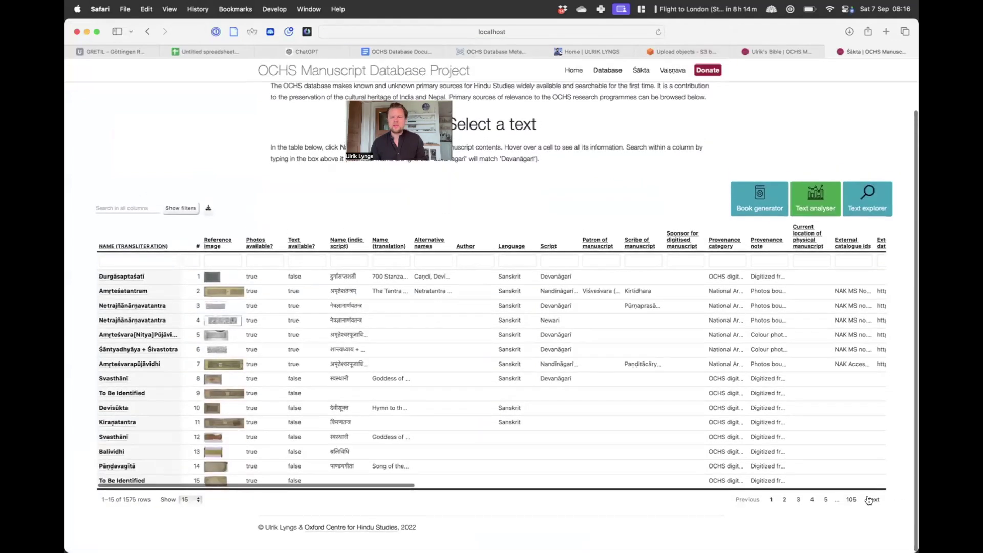
click(851, 500)
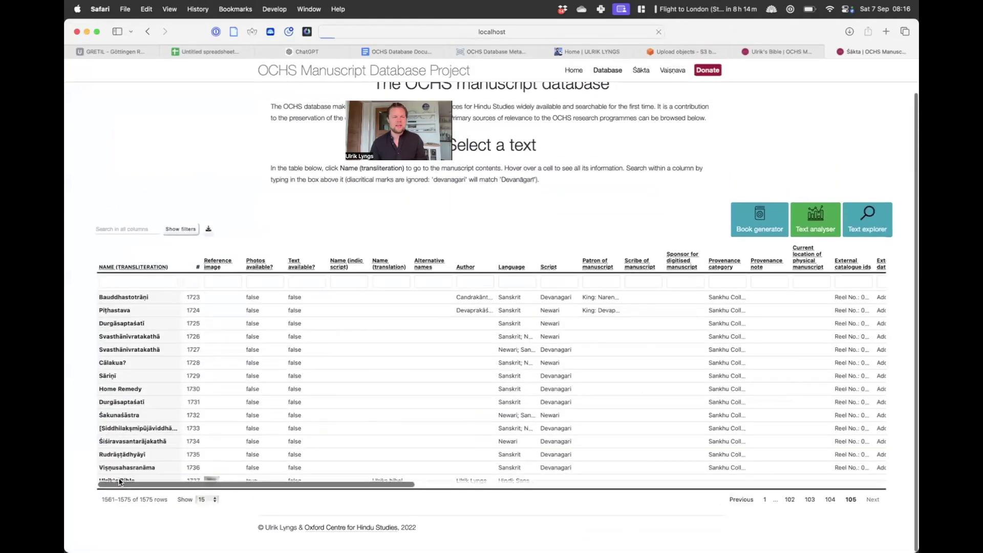
click(119, 479)
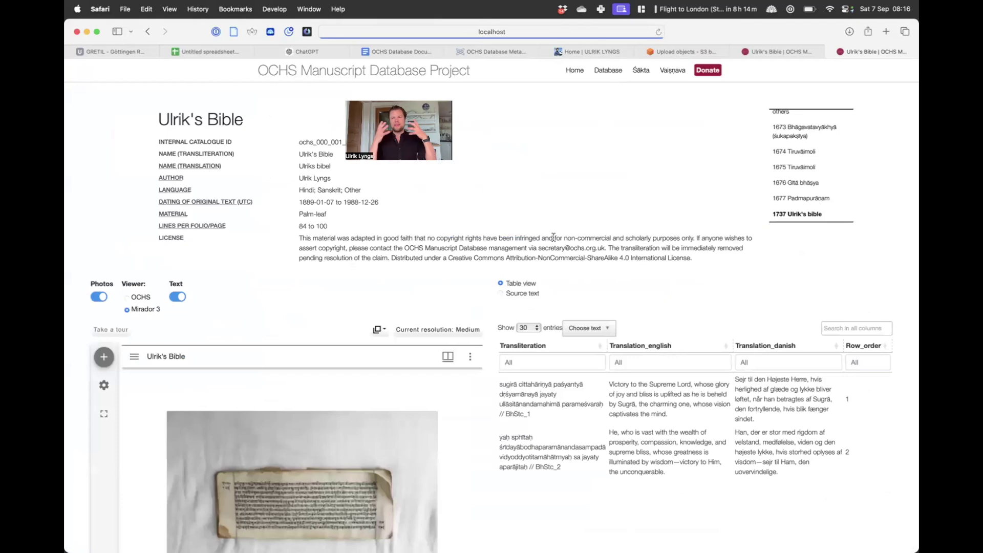
scroll(900, 283, down, 4)
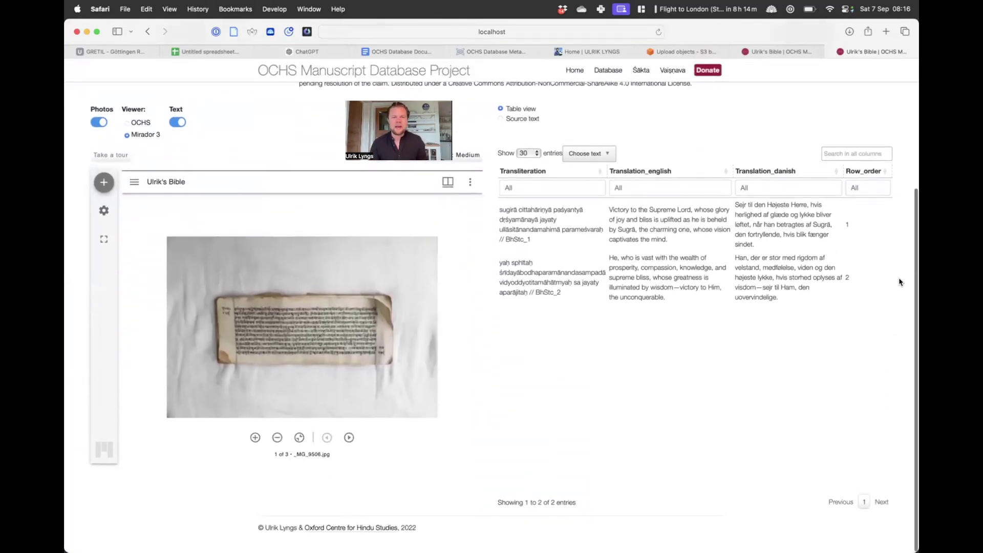
Review the Commit & push updates to GitHub instruction in the OCHS Database Documentation, including its note about .md and .html files.
scroll(901, 279, up, 2)
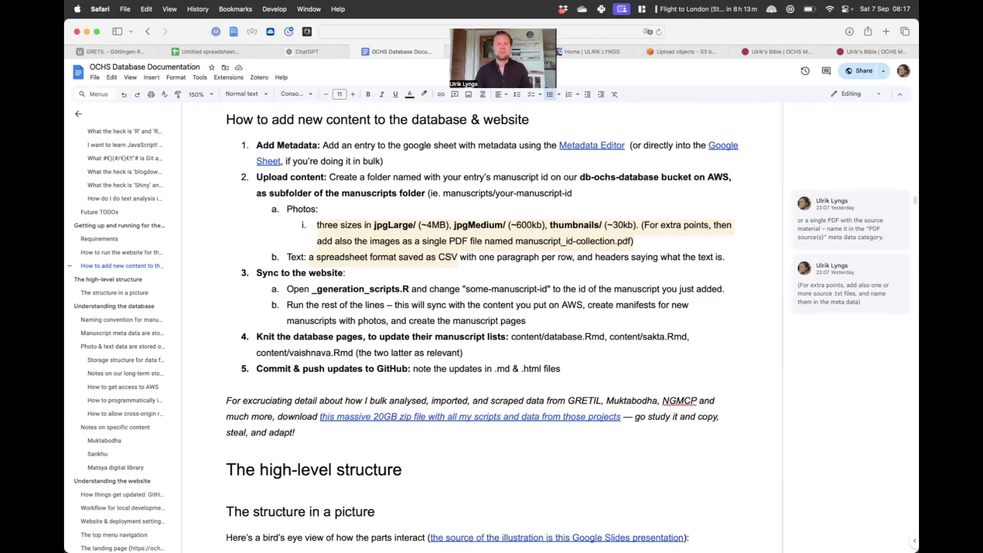
click(418, 164)
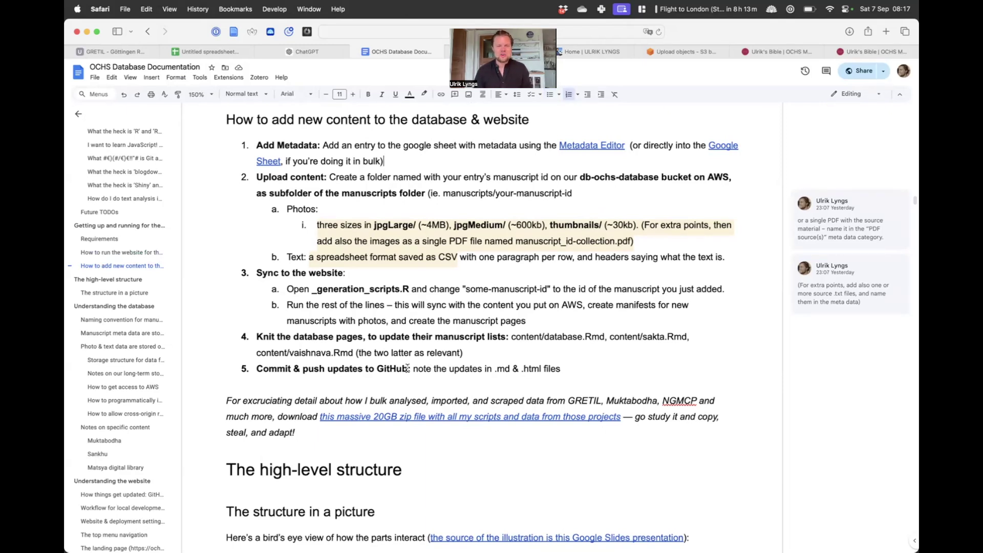
drag(408, 369, 257, 369)
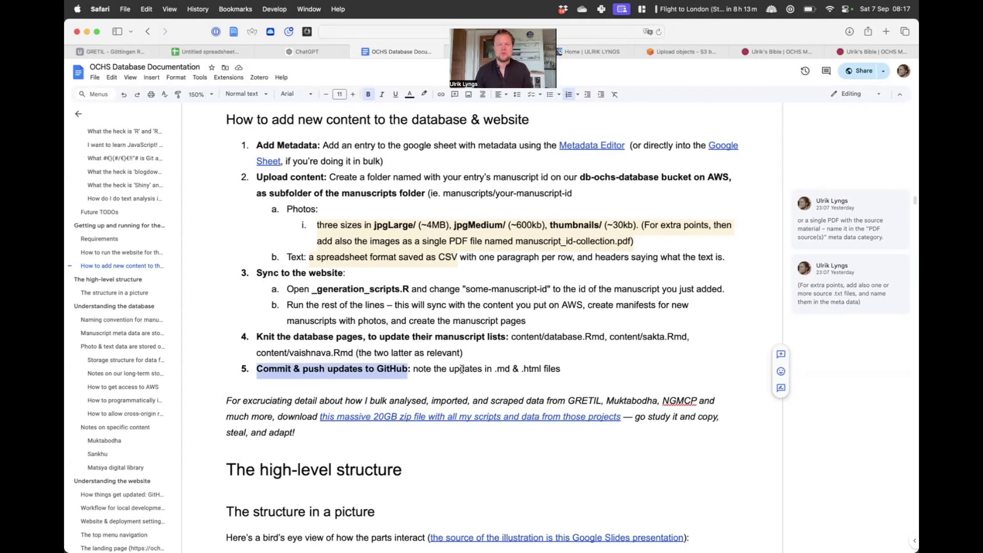
click(563, 370)
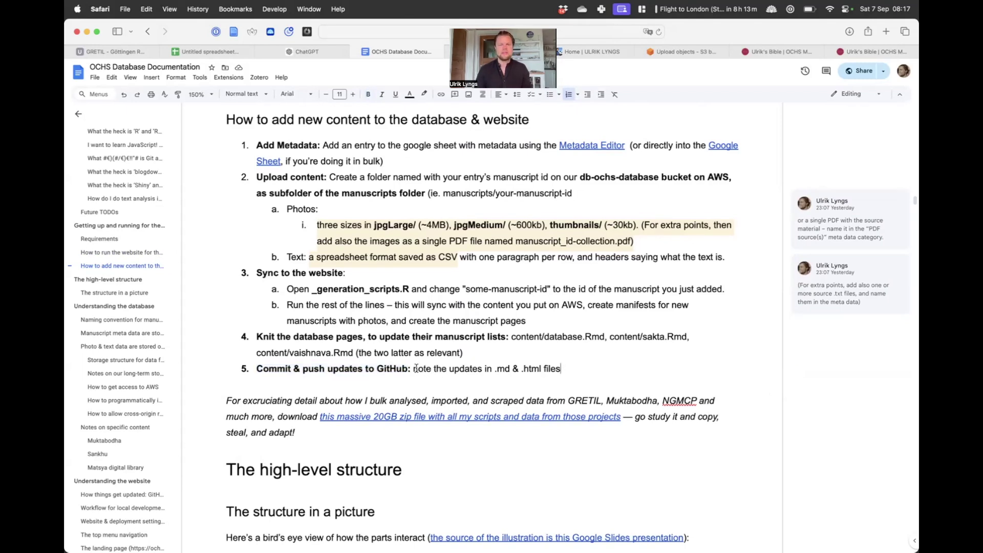
shift+click(415, 369)
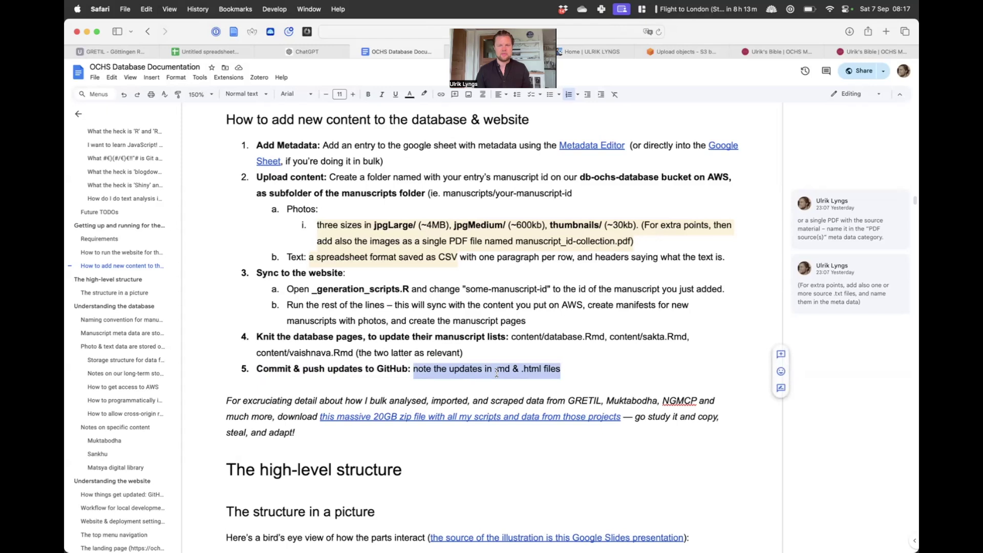
Switch to RStudio and stage content/database.html, manuscript_number_and_name.json, and the .Rmd and .html files of ochs_000_001_737_ulriks_bible for commit.
key(super+Tab)
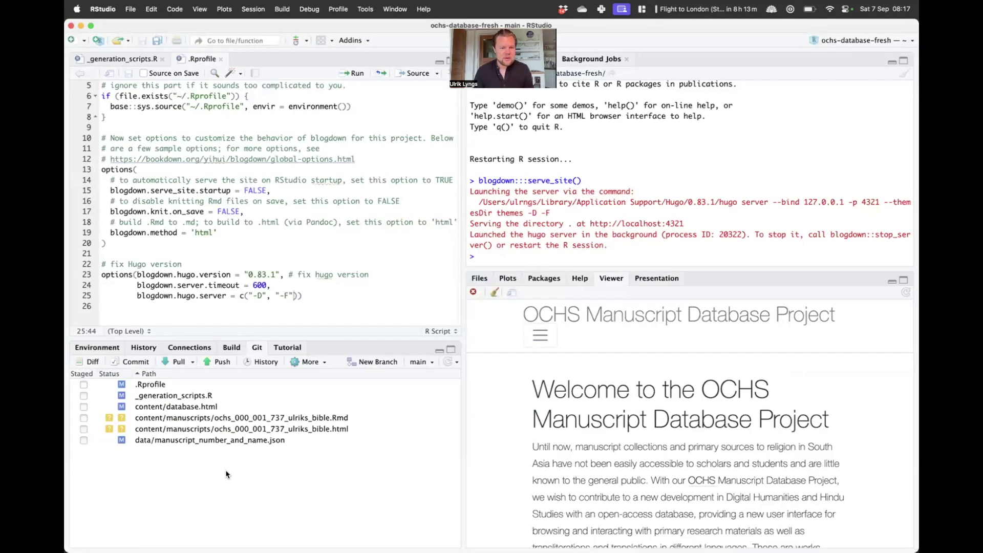
click(244, 424)
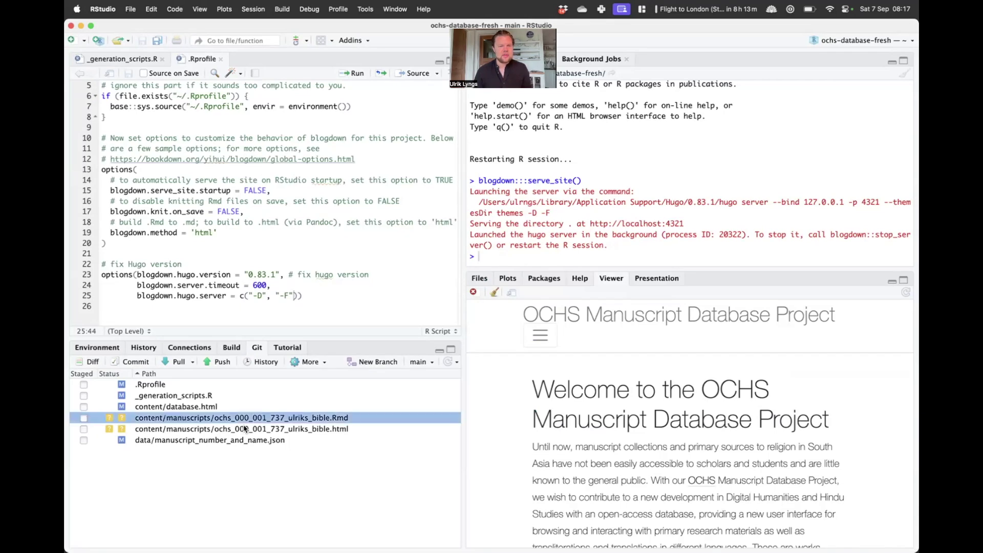
click(339, 429)
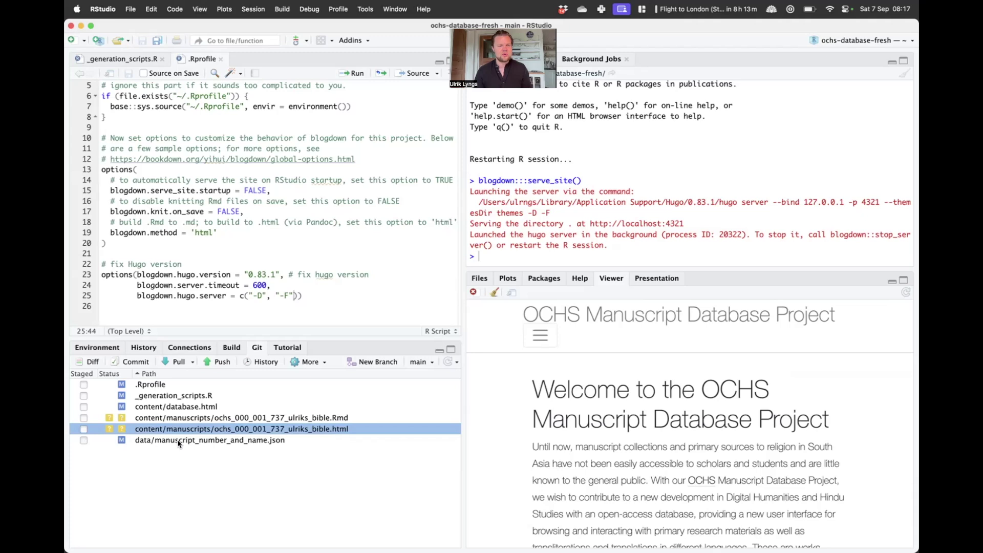
click(83, 440)
click(83, 429)
click(84, 418)
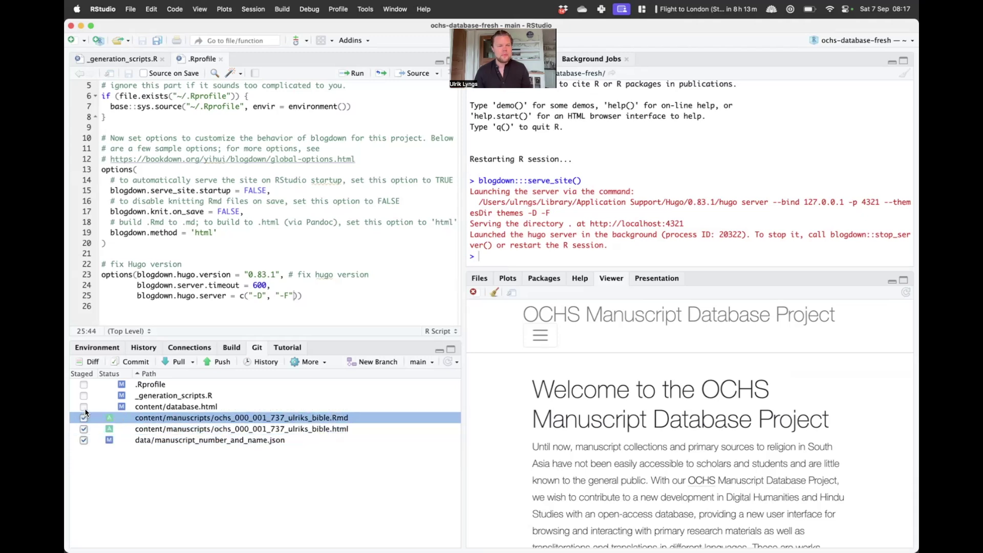
click(84, 407)
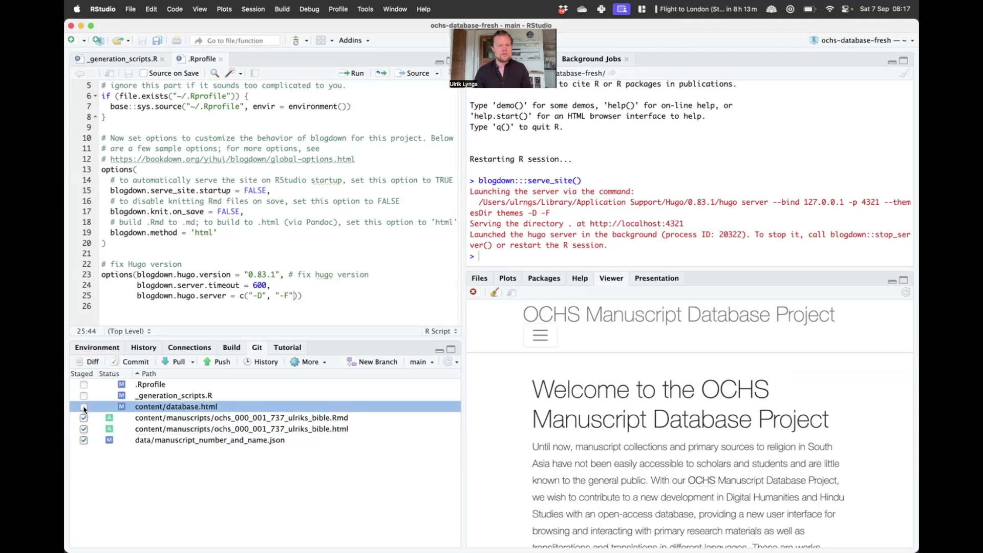
Commit the staged files with the message "push test update".
click(134, 363)
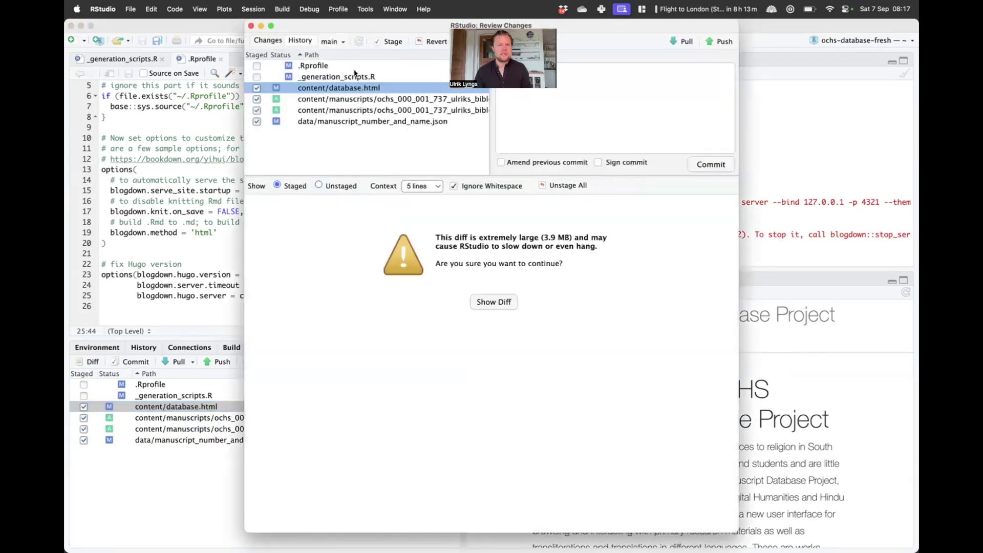
drag(351, 32, 328, 124)
click(550, 216)
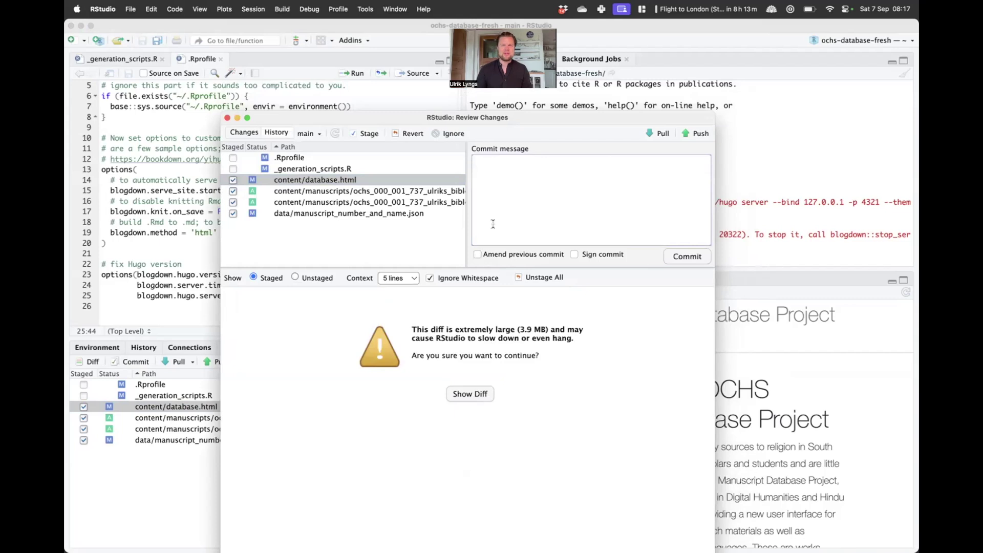
text(push test update)
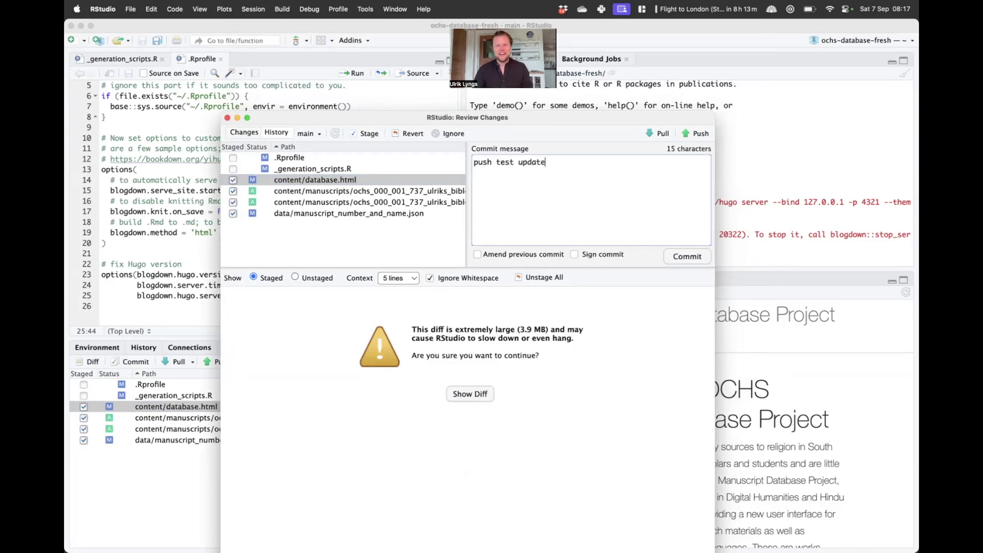
click(687, 256)
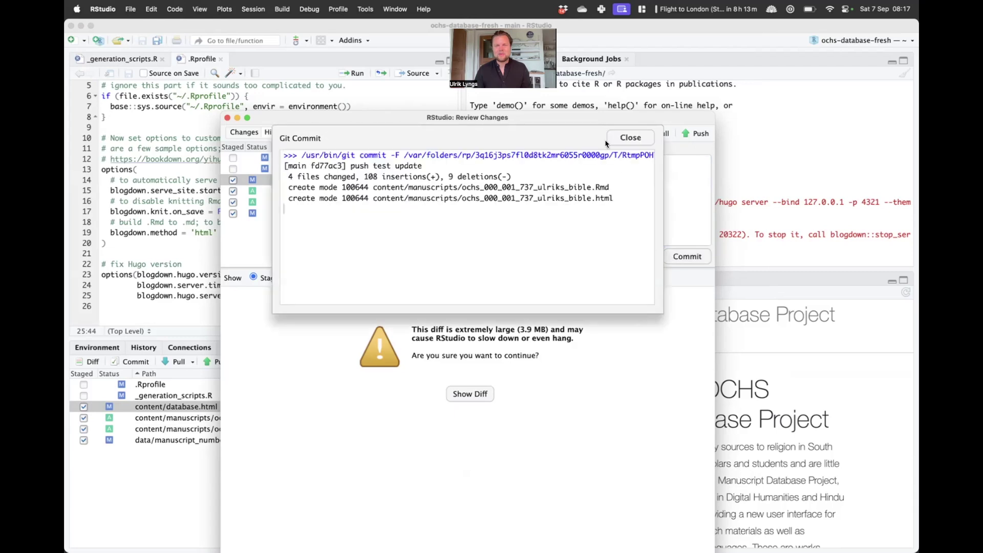
click(630, 138)
Push the commit to GitHub and close the Review Changes window.
click(697, 136)
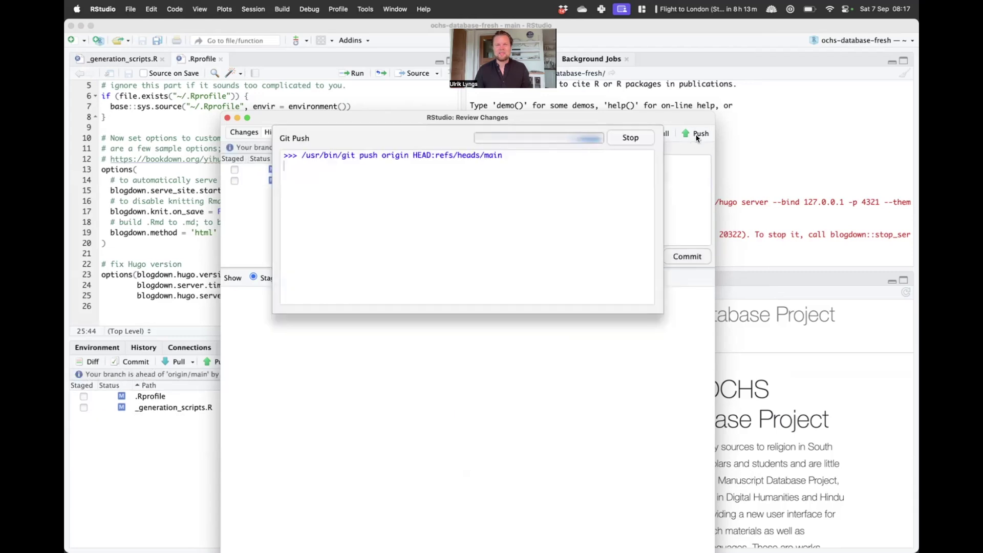
click(630, 137)
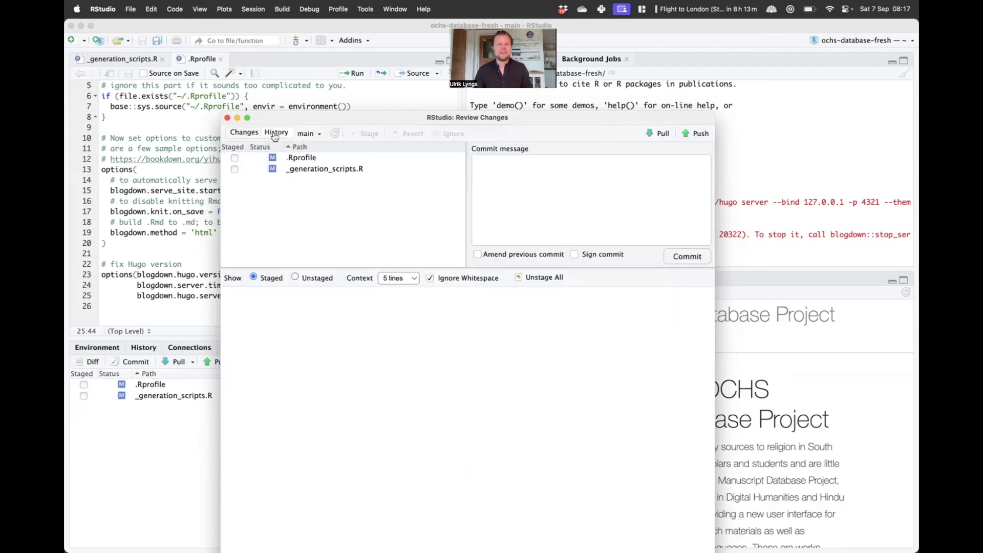
click(228, 118)
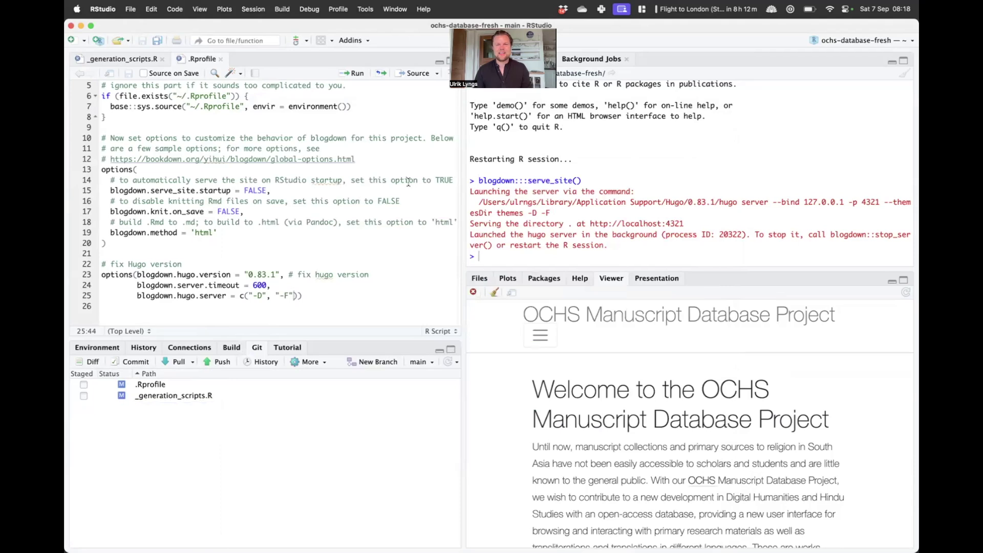
Switch to Safari, load ochs-database.netlify.app in a new tab, and browse the manuscripts.
key(super+Tab)
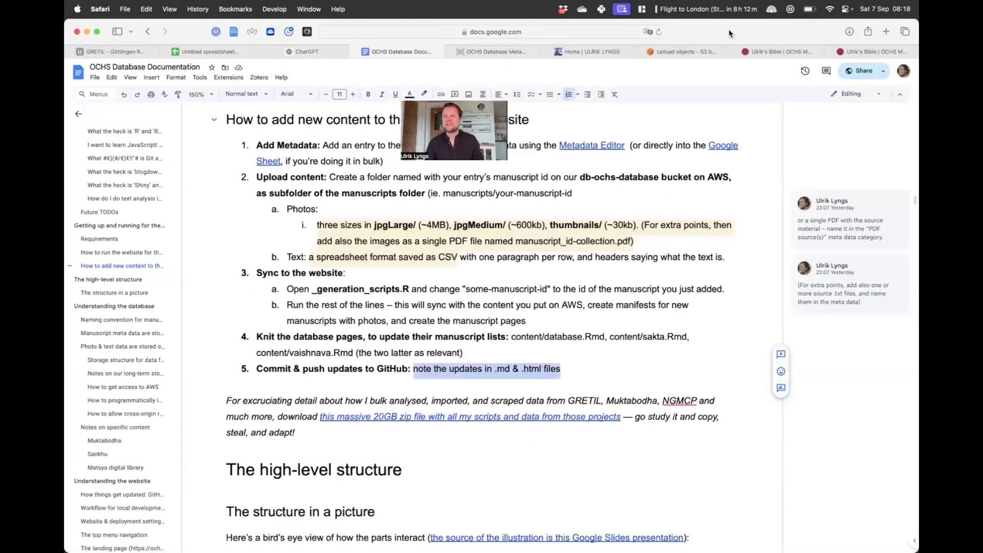
key(super+t)
text(ochs-database.netlify.app)
key(Return)
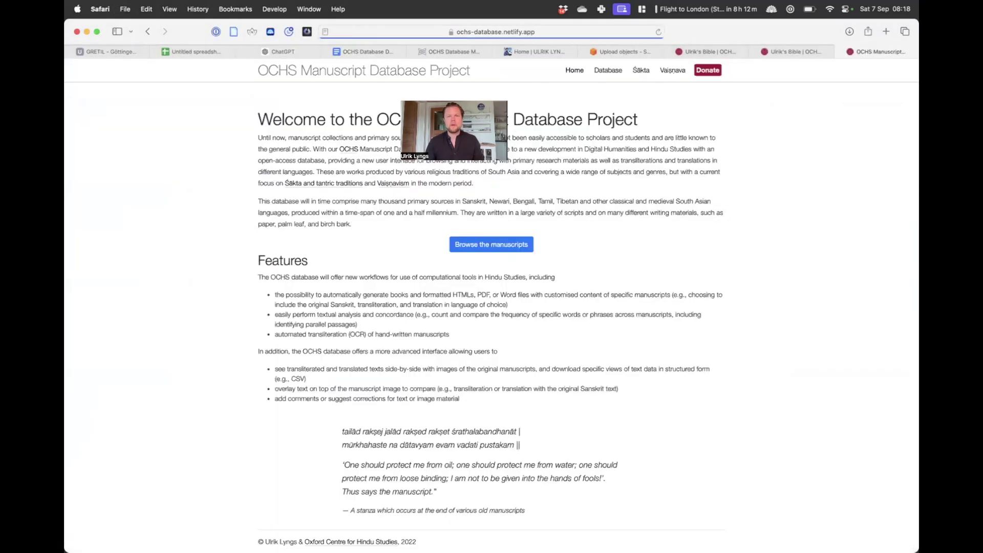
click(490, 247)
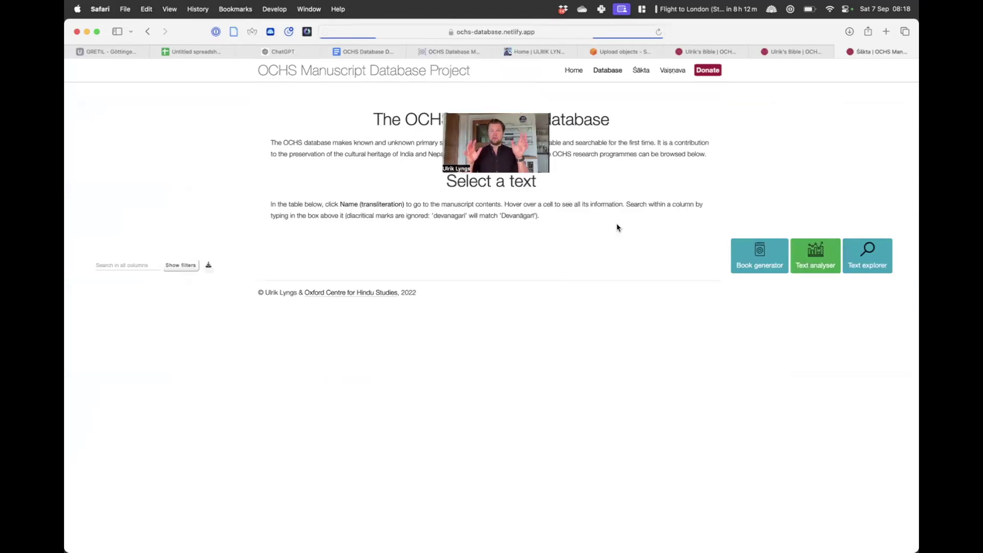
Open netlify.com in a new tab and log in to reach the team's site list.
key(super+t)
text(netlfi)
key(BackSpace)
key(BackSpace)
text(ify.com)
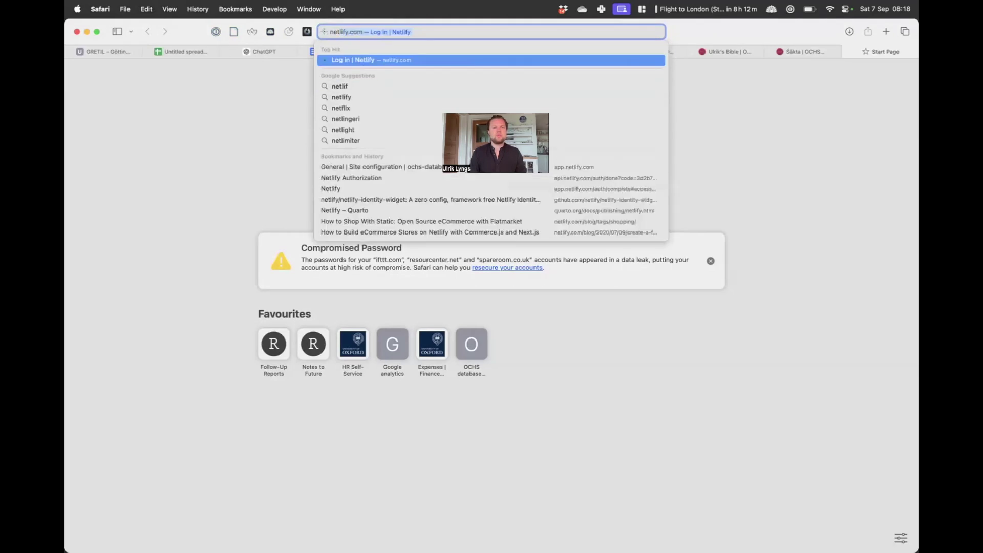
key(Return)
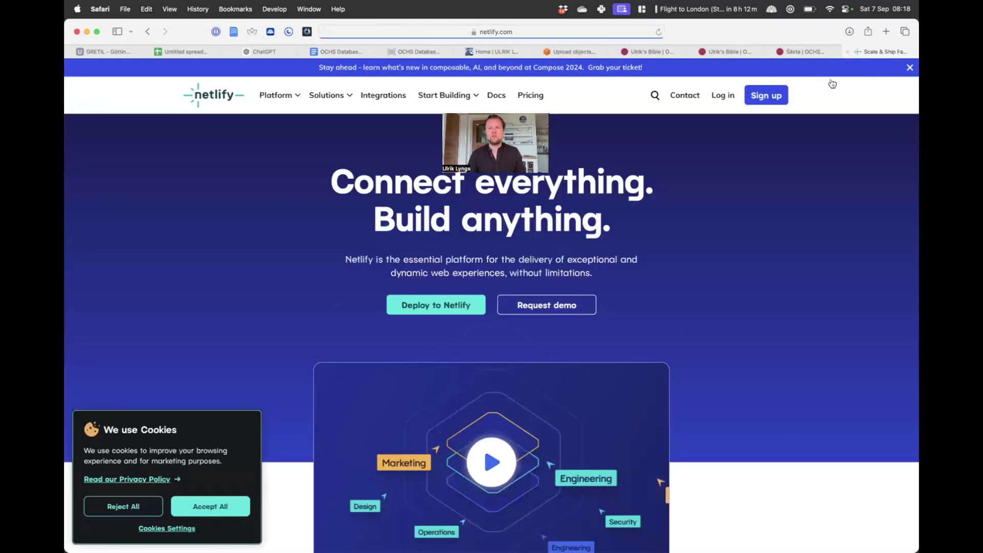
click(724, 96)
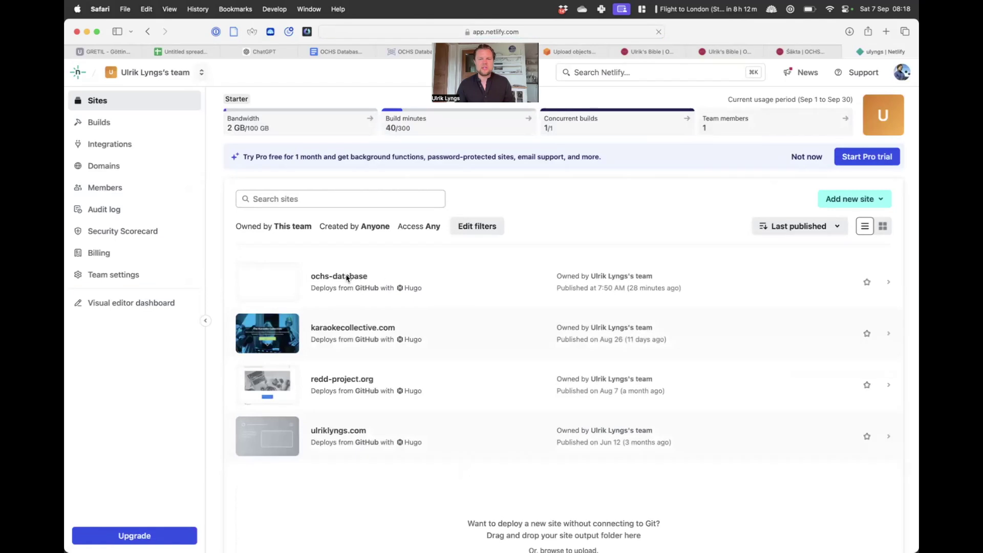
Open the ochs-database site in Netlify and view the details of the "push test update" production deploy.
click(349, 276)
scroll(450, 314, down, 2)
scroll(450, 314, down, 2)
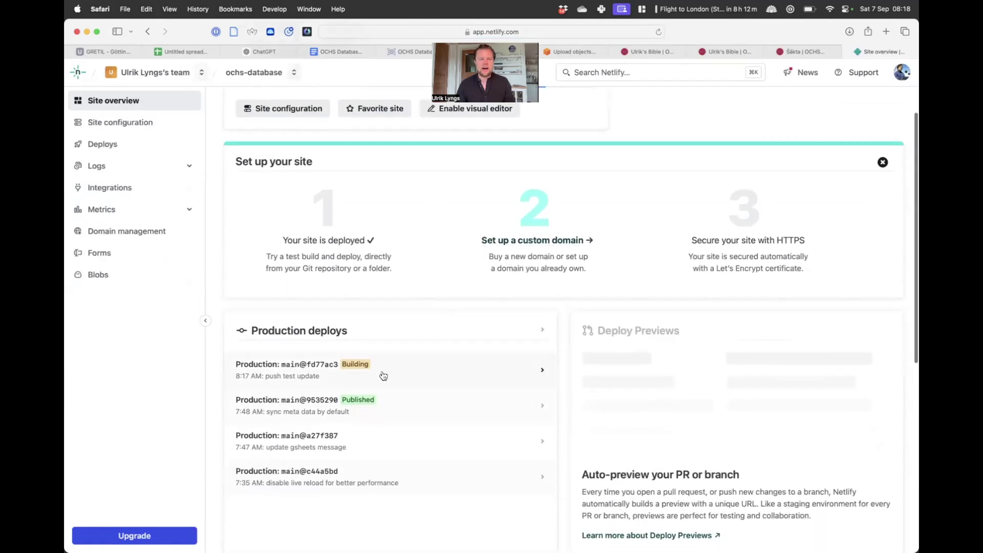
scroll(315, 359, down, 2)
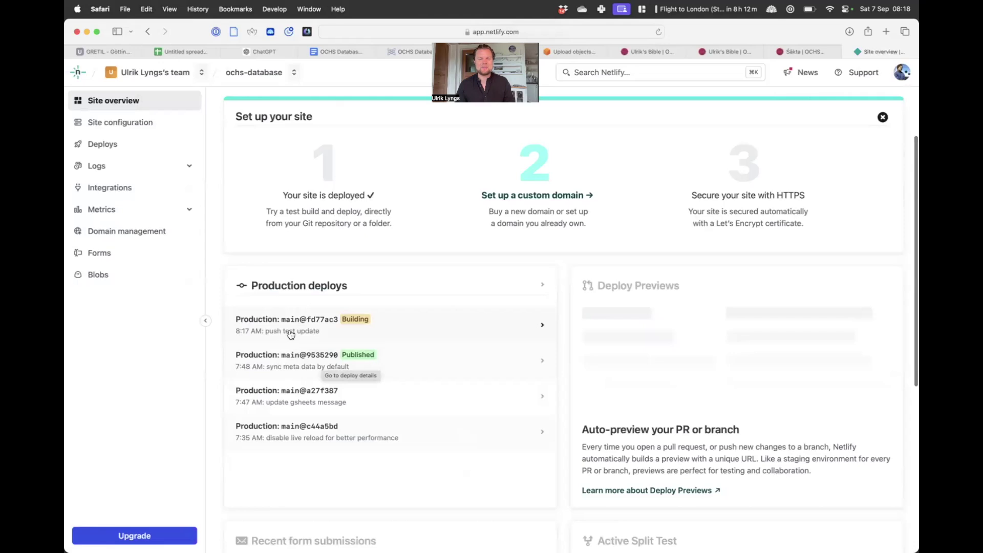
click(419, 324)
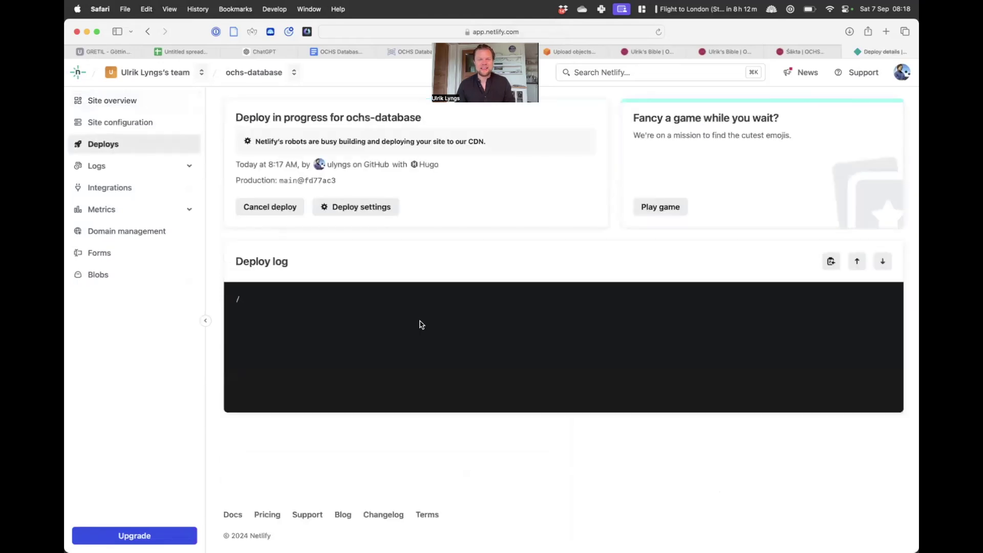
Follow the deploy log until the build is published, and open the production deploy.
scroll(424, 235, down, 4)
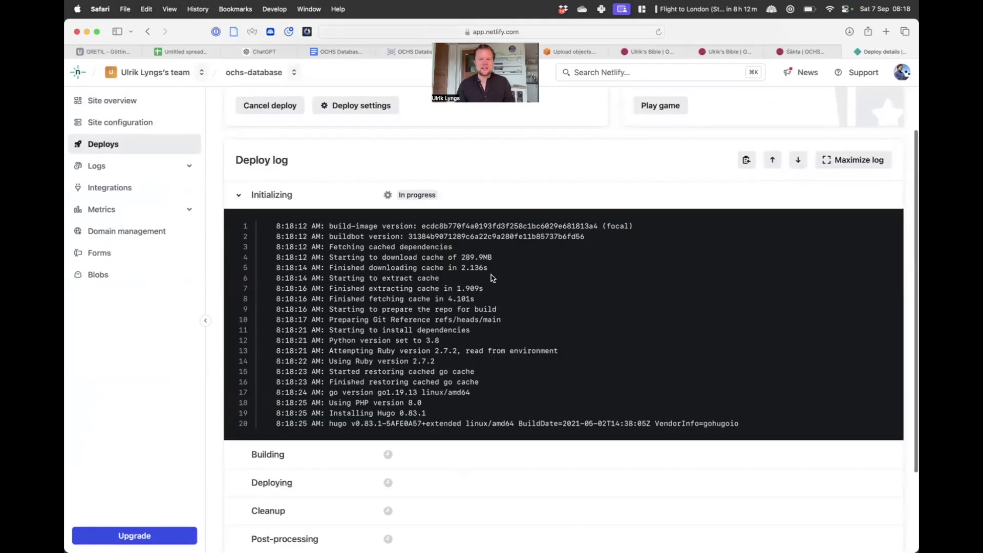
scroll(489, 338, down, 2)
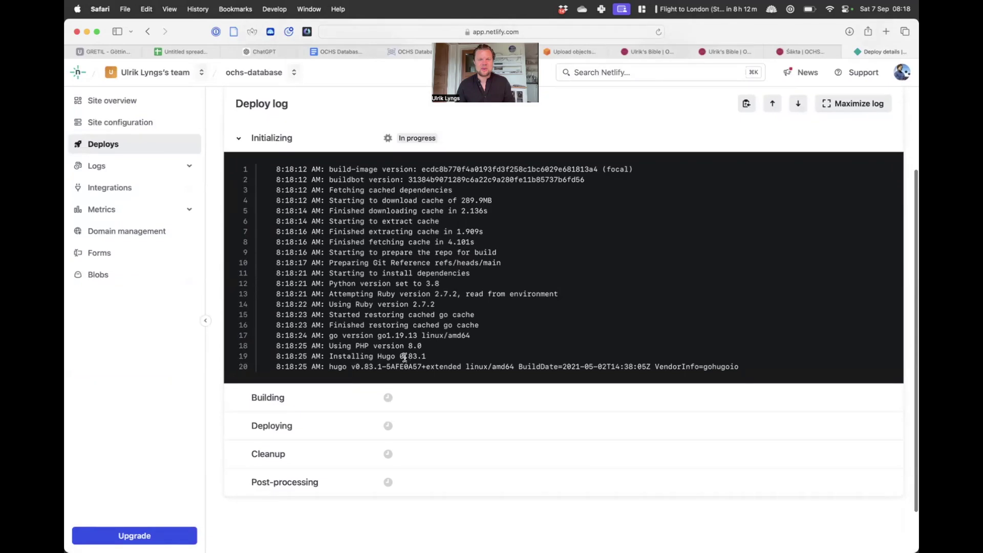
scroll(492, 345, down, 4)
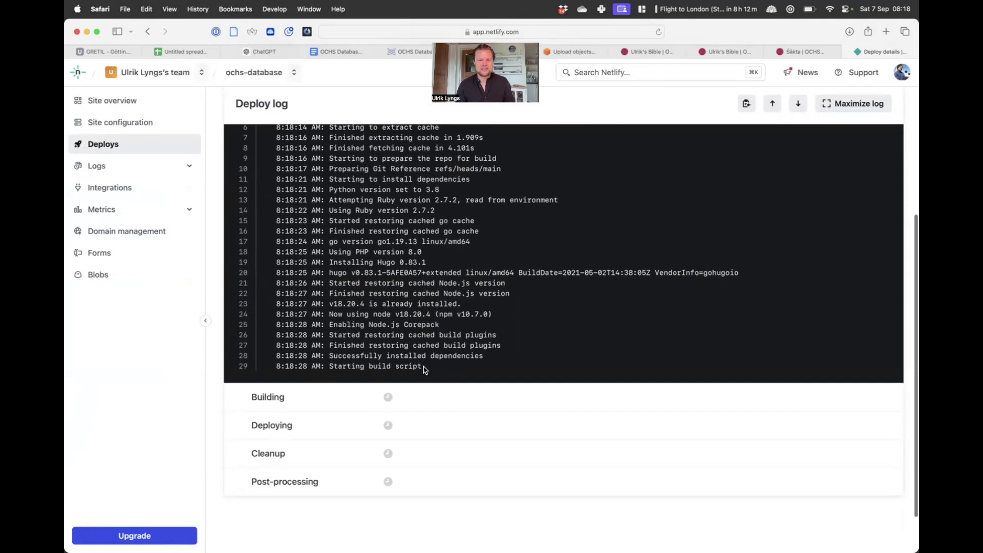
scroll(466, 330, down, 2)
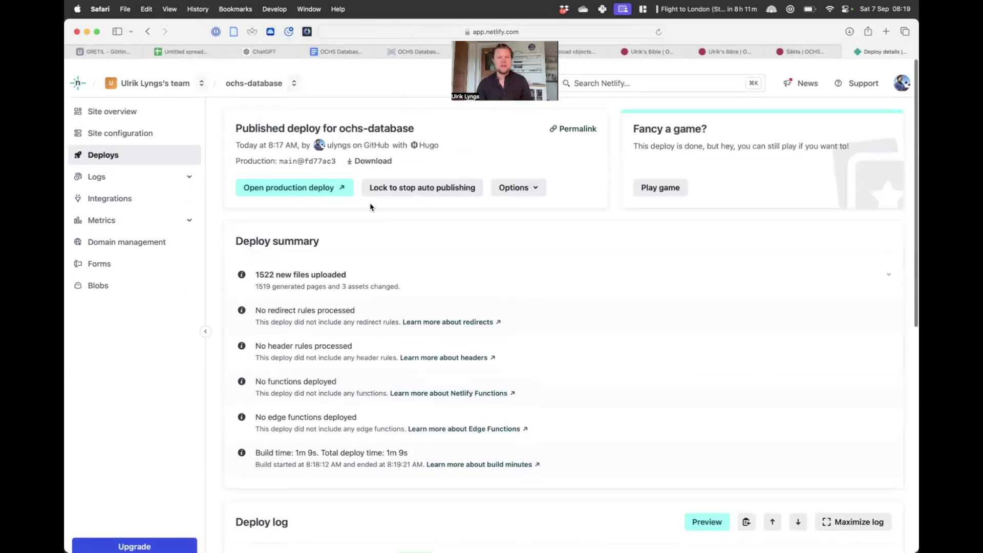
click(289, 178)
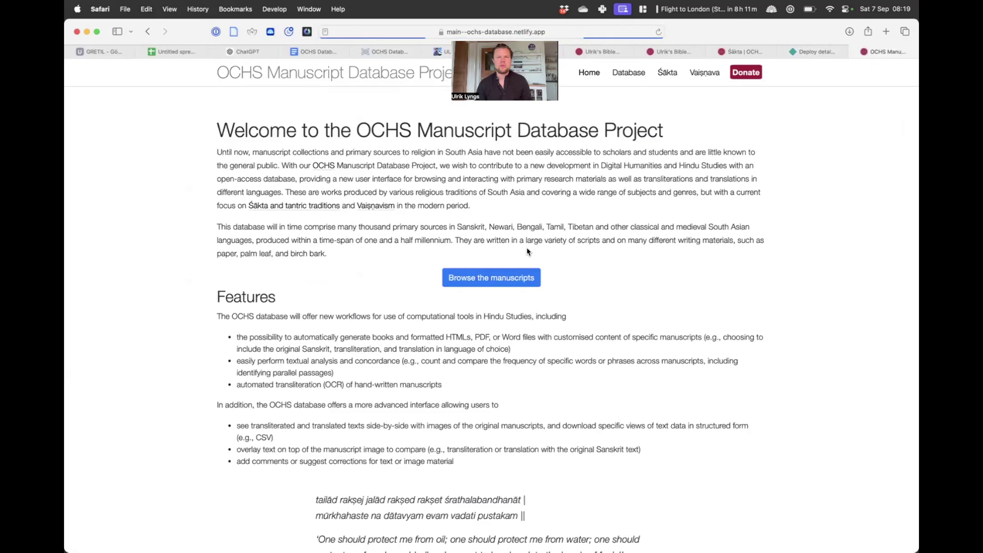
Reload the database page on ochs-database.netlify.app and open Ulrik's Bible from the last page of the manuscript table.
click(740, 52)
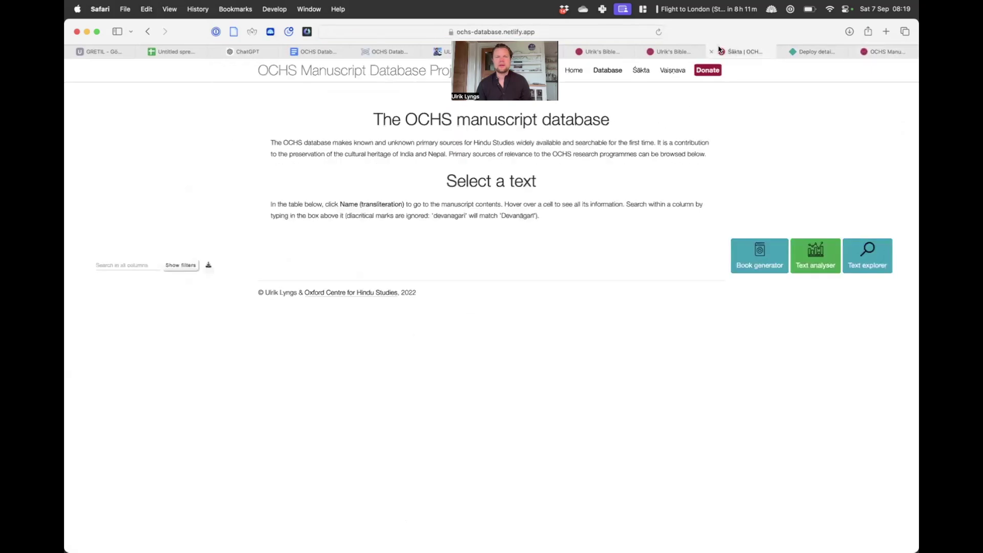
click(586, 33)
key(Return)
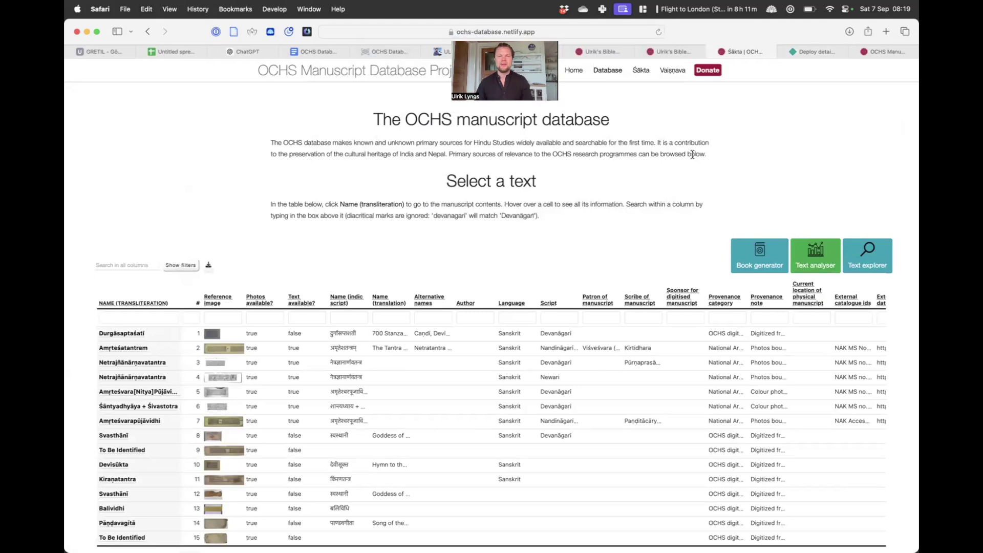
scroll(692, 154, down, 2)
scroll(693, 154, down, 1)
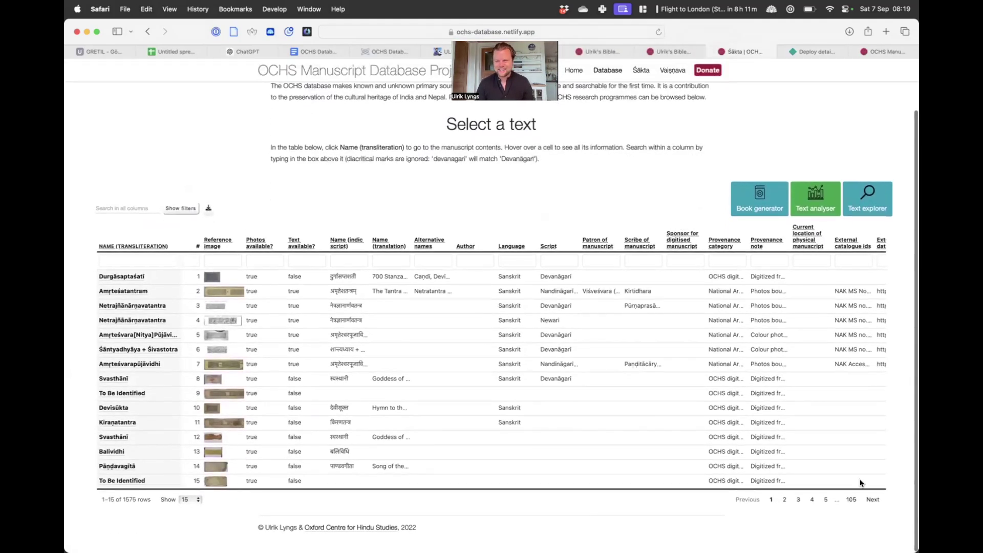
click(852, 500)
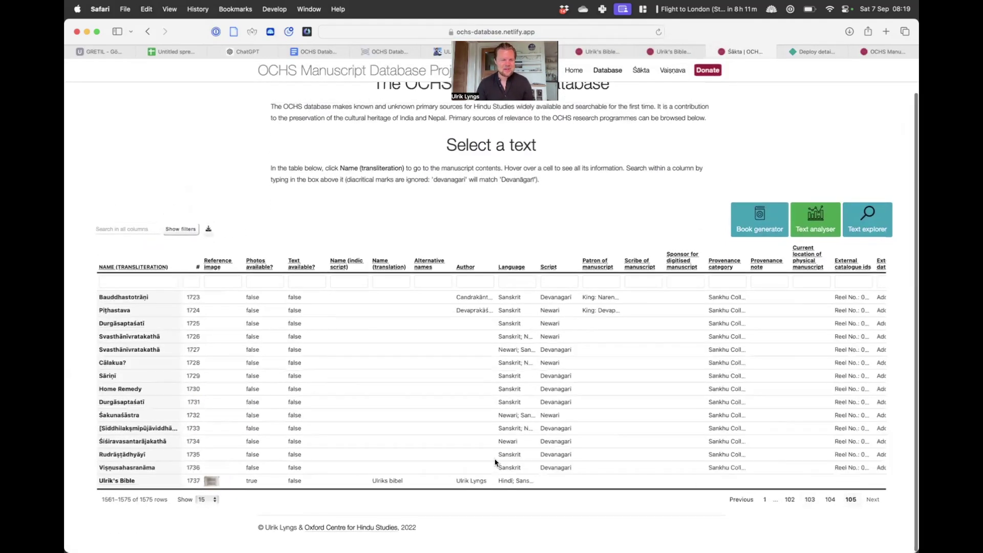
click(106, 483)
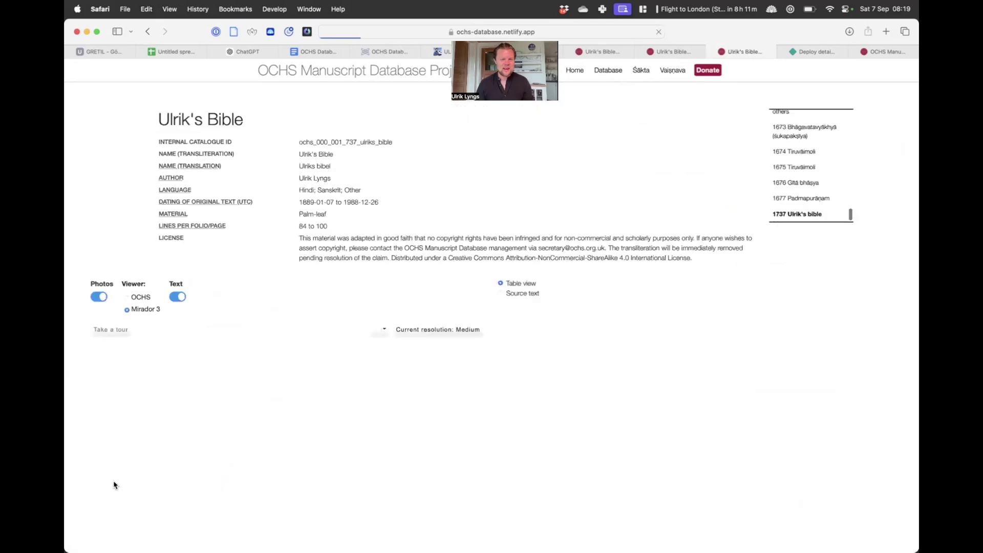